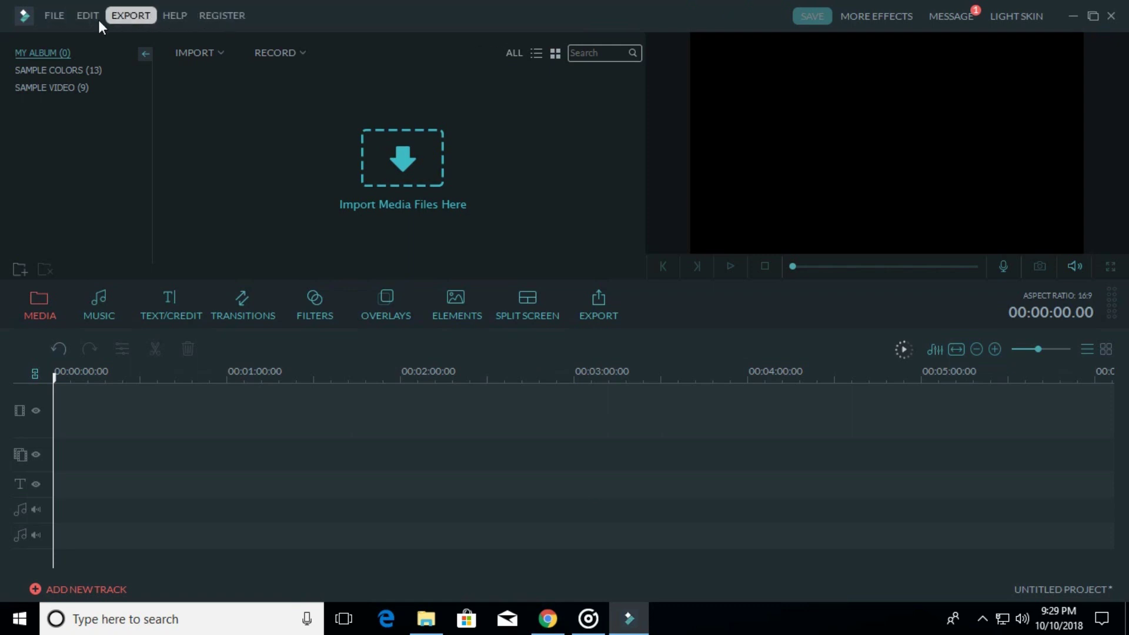
Review the project file commands, including media import, download and recording options, and examine the program settings.
left_click(64, 18)
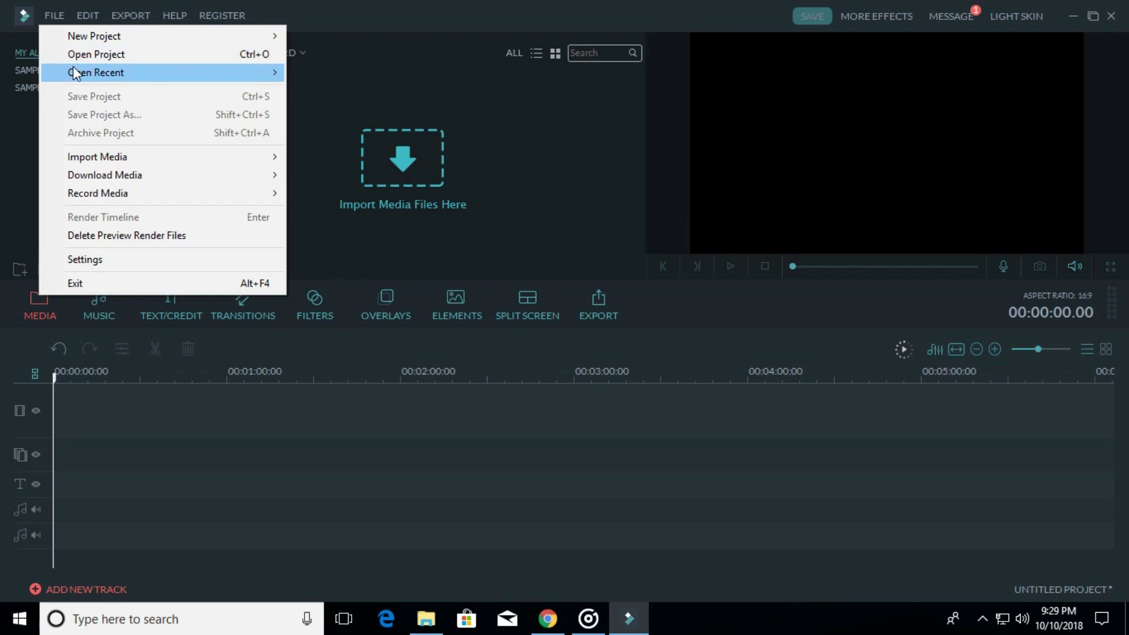
mouse_move(96, 76)
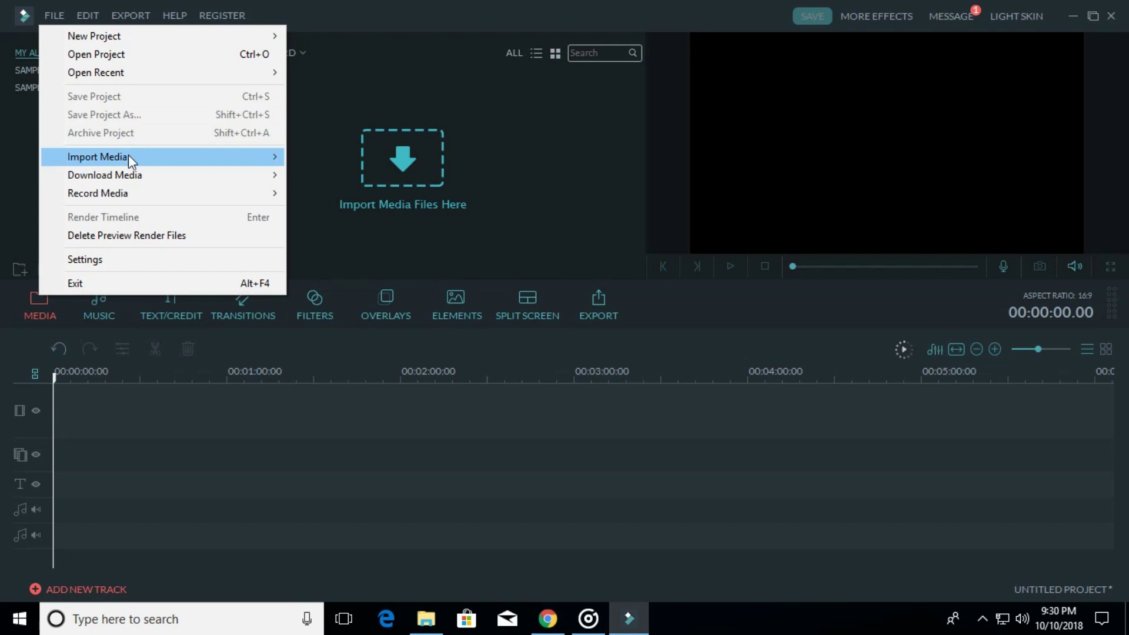
mouse_move(129, 155)
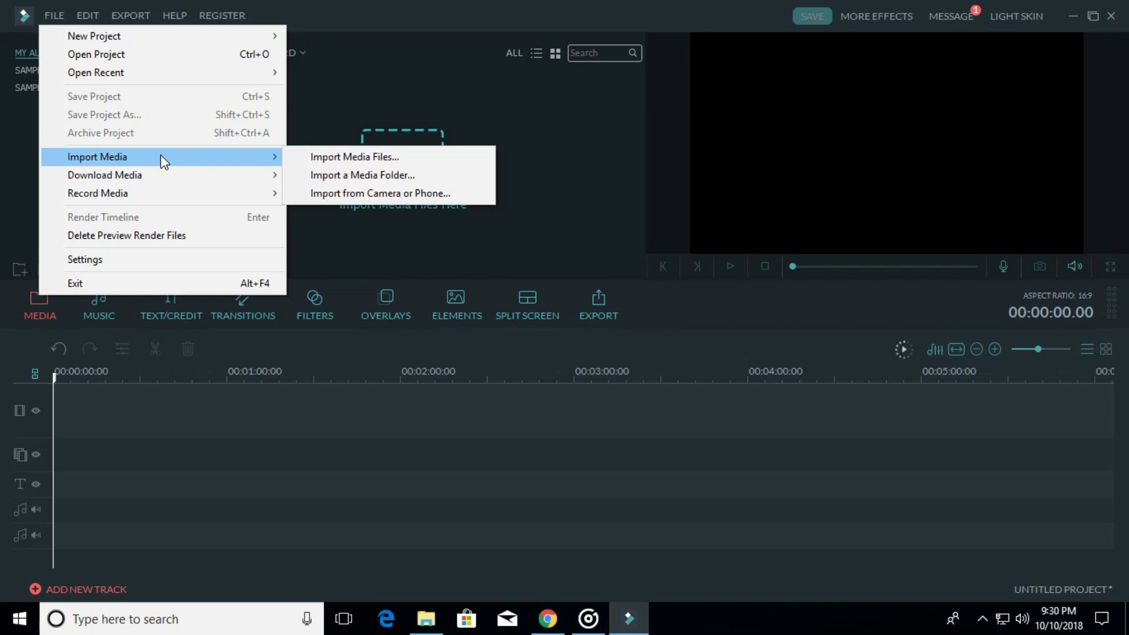
mouse_move(158, 178)
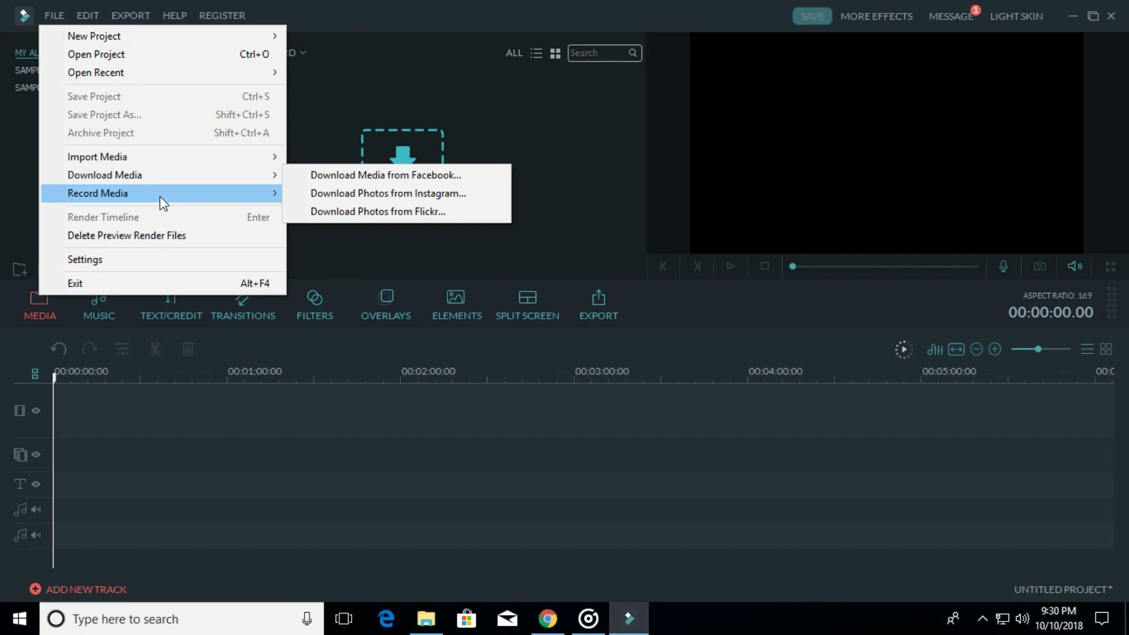
mouse_move(160, 199)
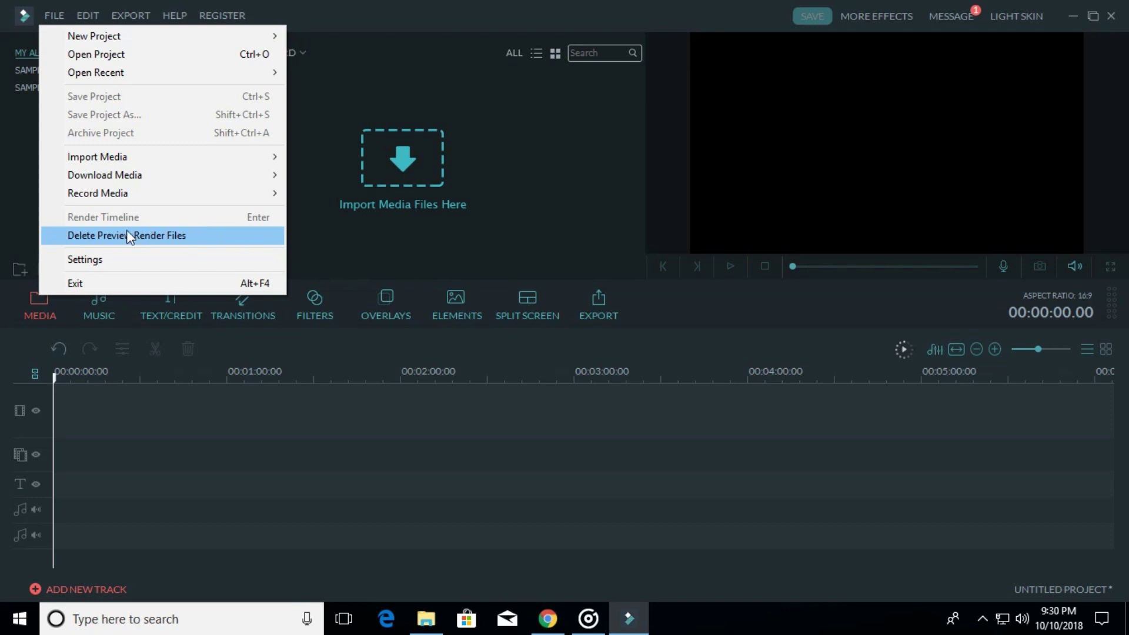
left_click(118, 264)
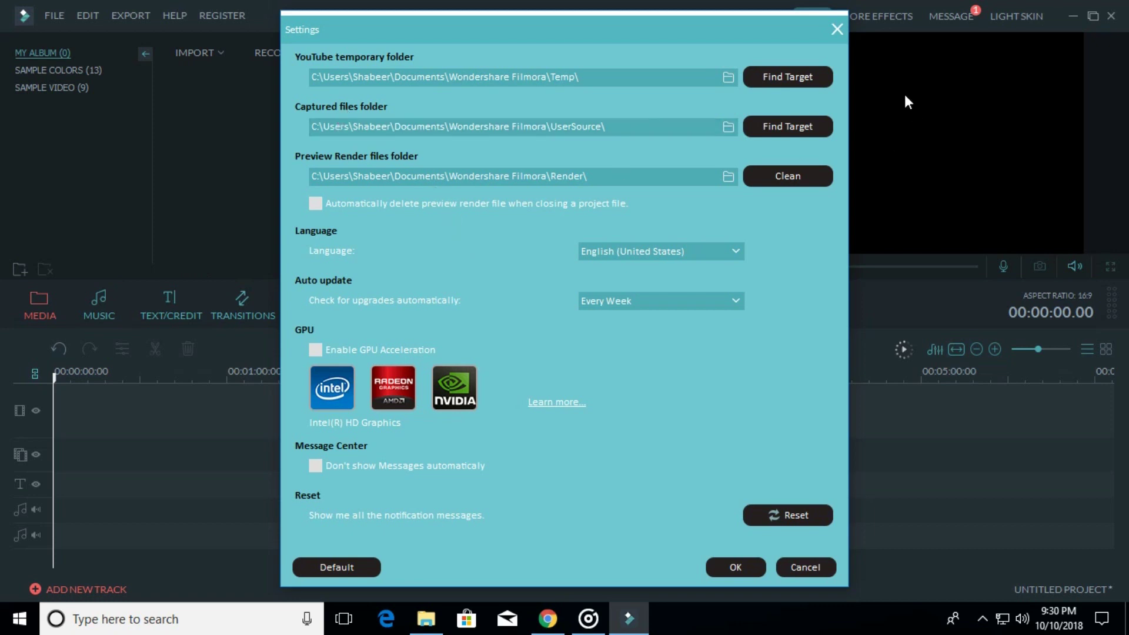
left_click(839, 28)
Look through the available editing, export, help and registration commands.
left_click(90, 18)
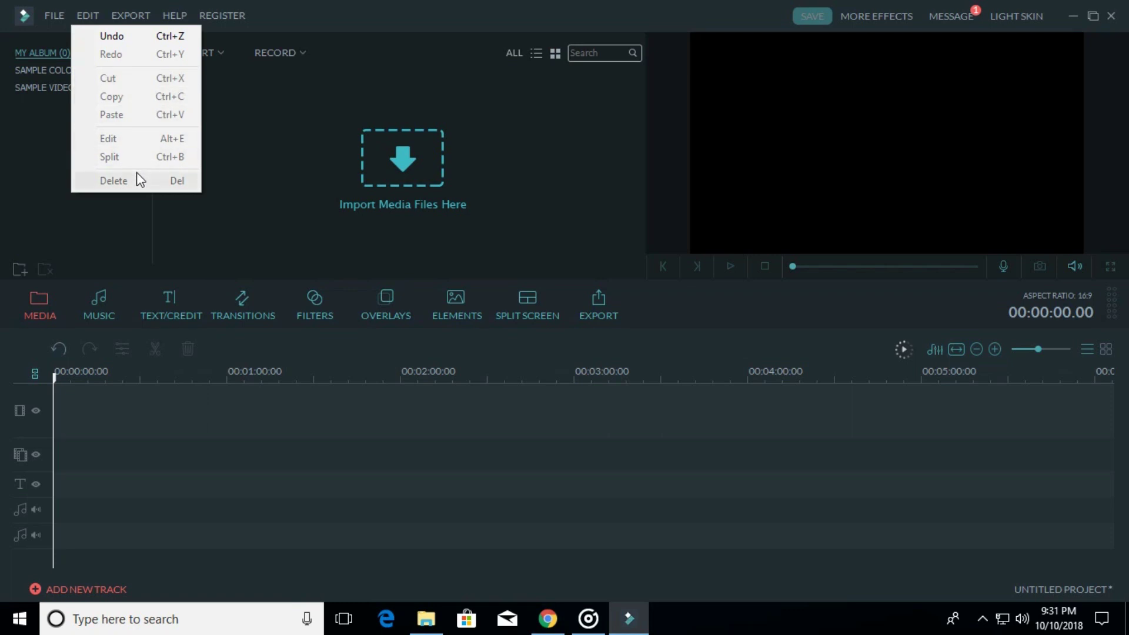
mouse_move(139, 23)
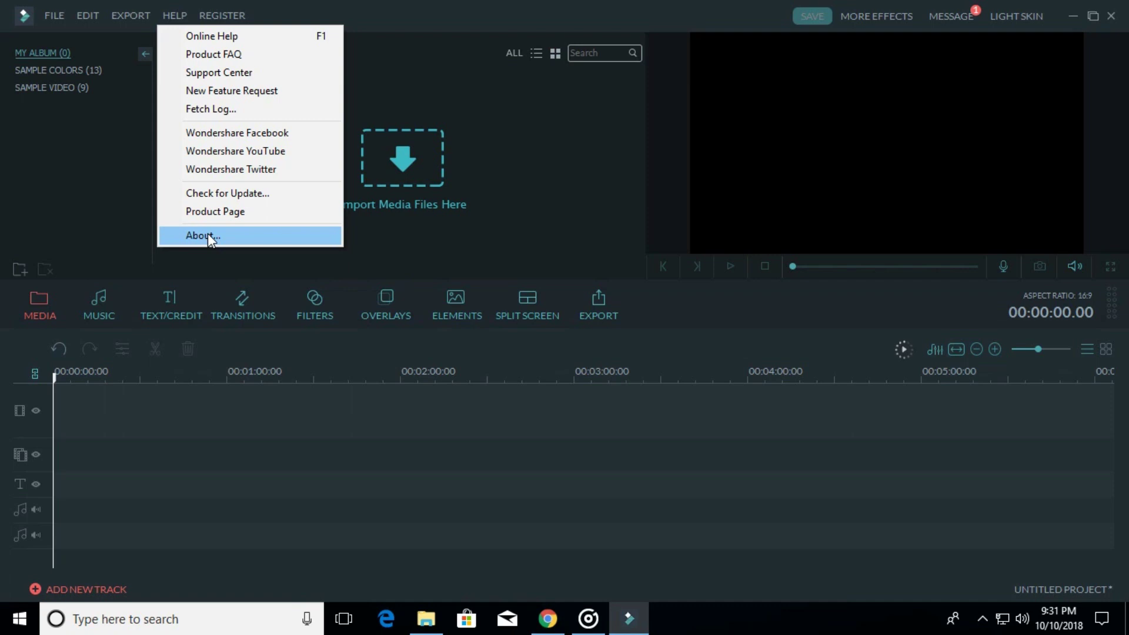
mouse_move(244, 4)
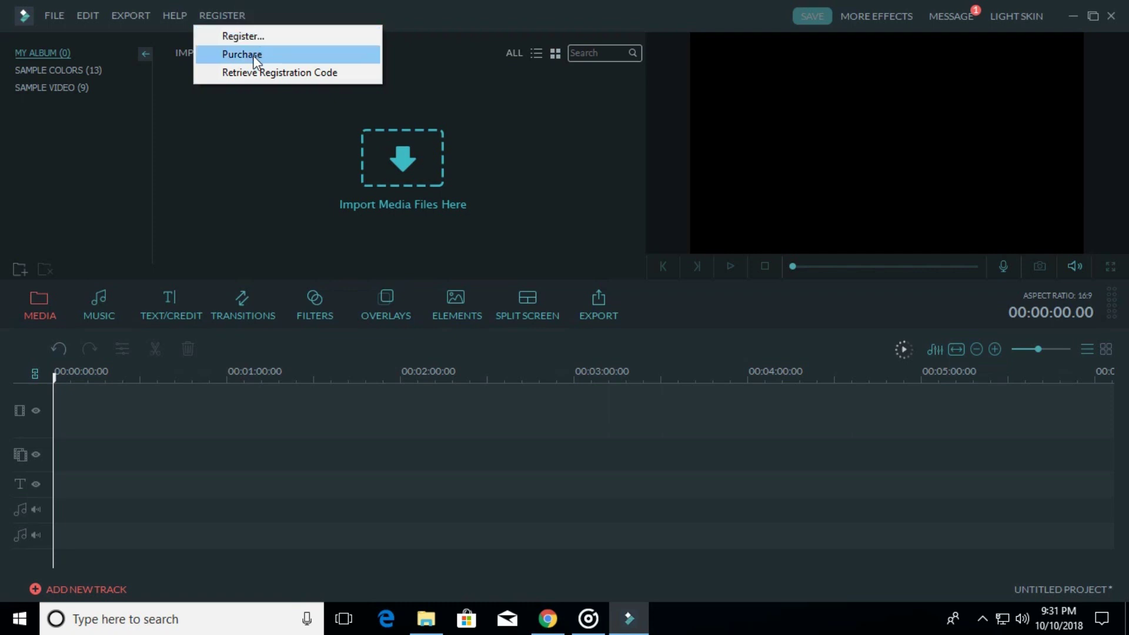
left_click(86, 171)
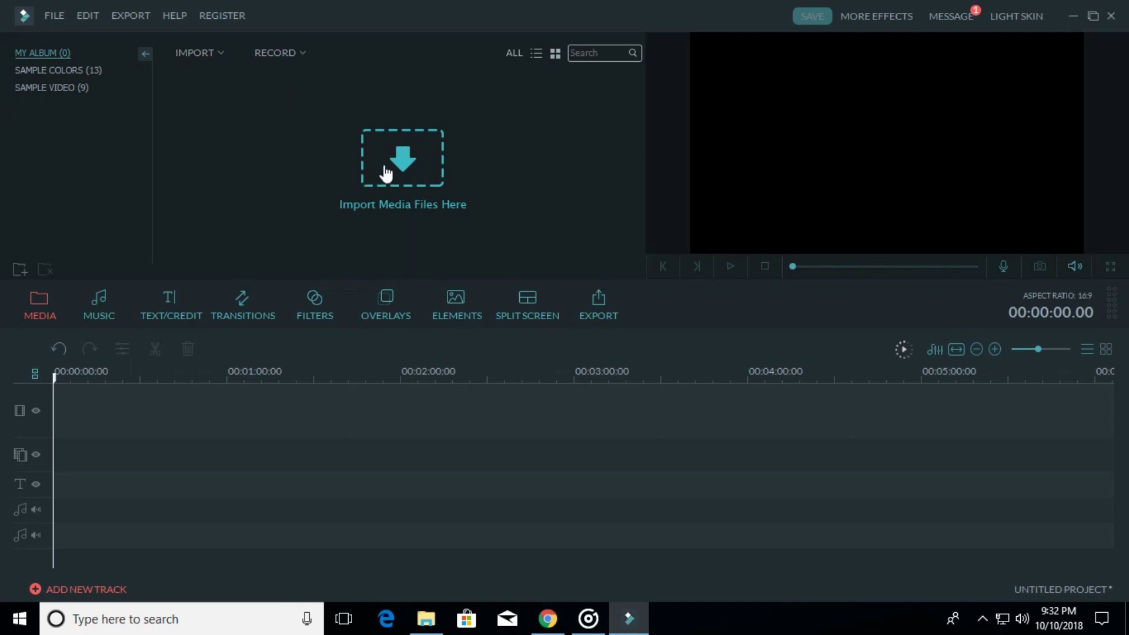
Import the video file ScreenCapture_2018-10-10 21.25.19 from the Desktop folder into the album.
left_click(203, 53)
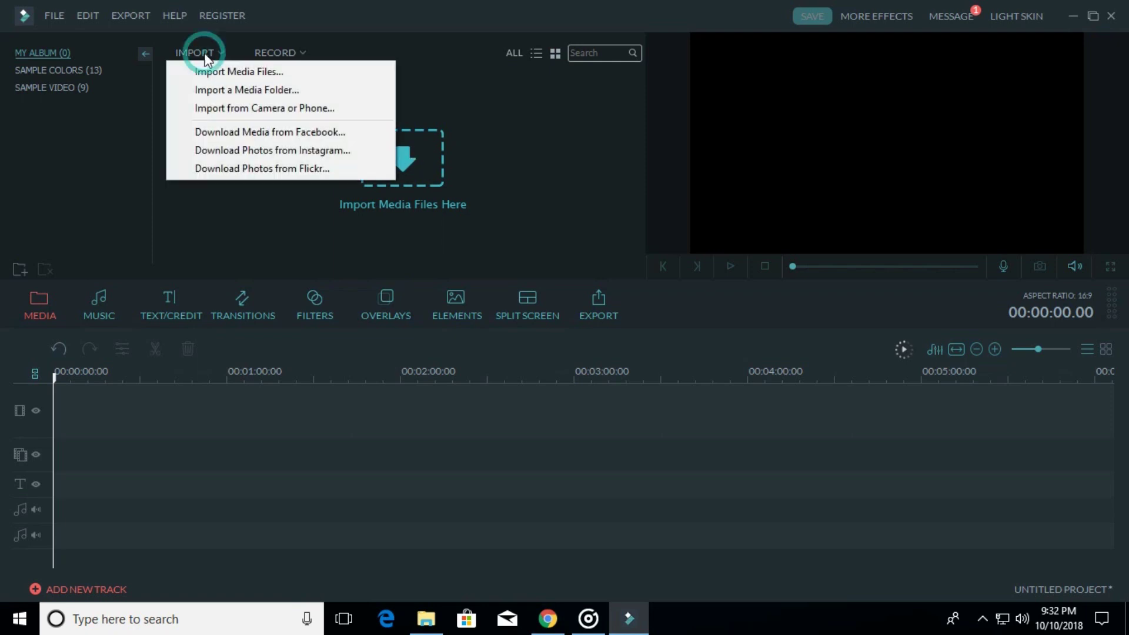
left_click(206, 72)
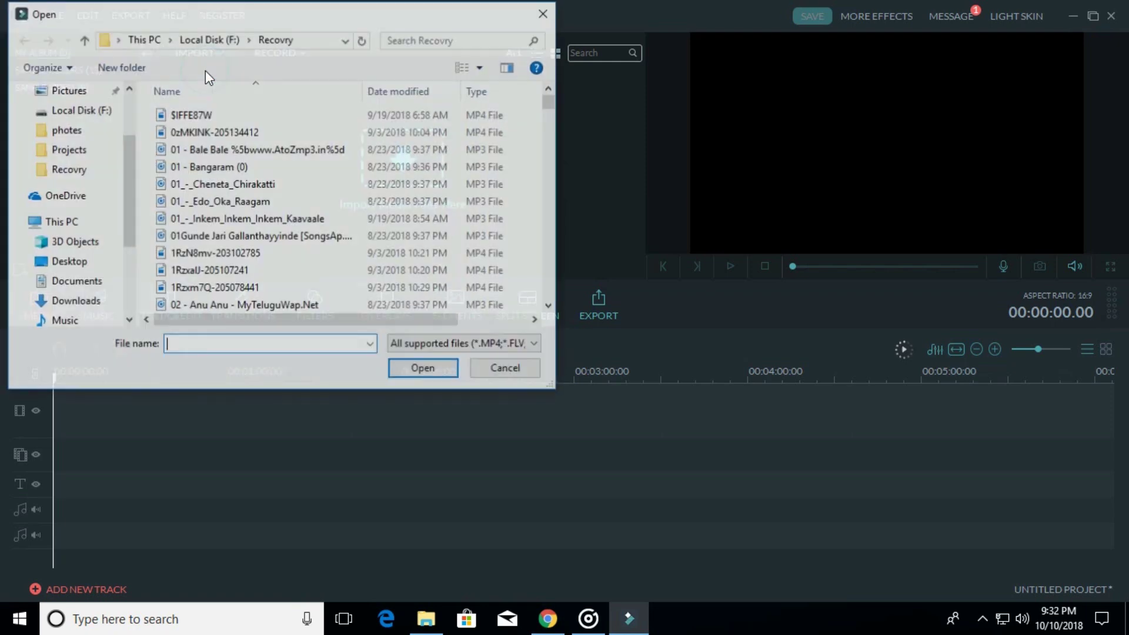
left_click_drag(249, 24, 477, 76)
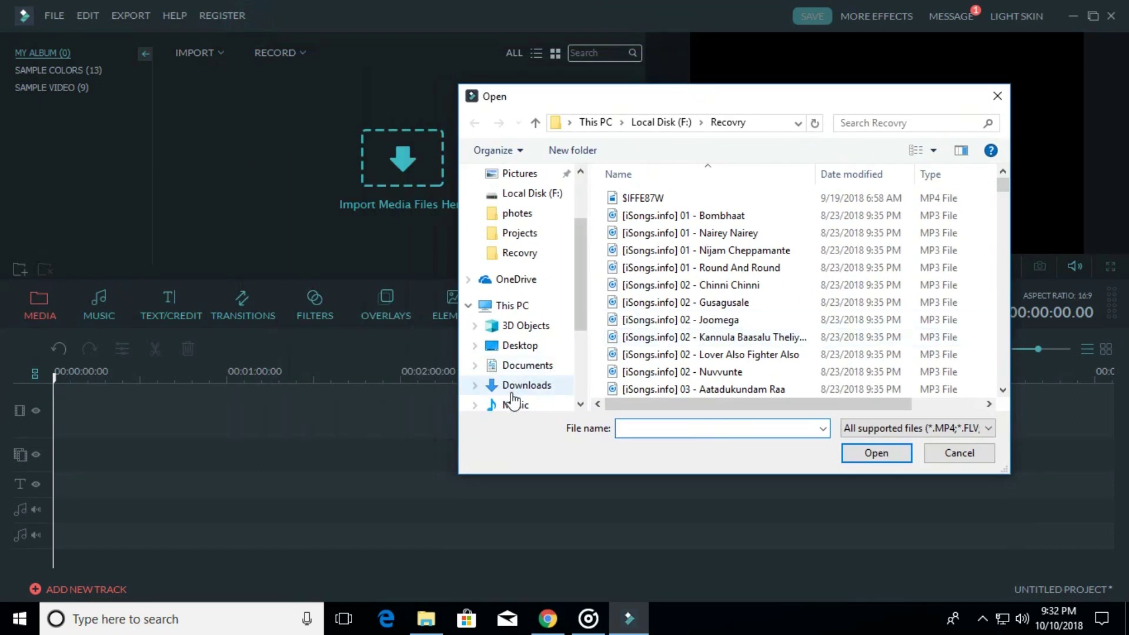
scroll(538, 377, "up", 2)
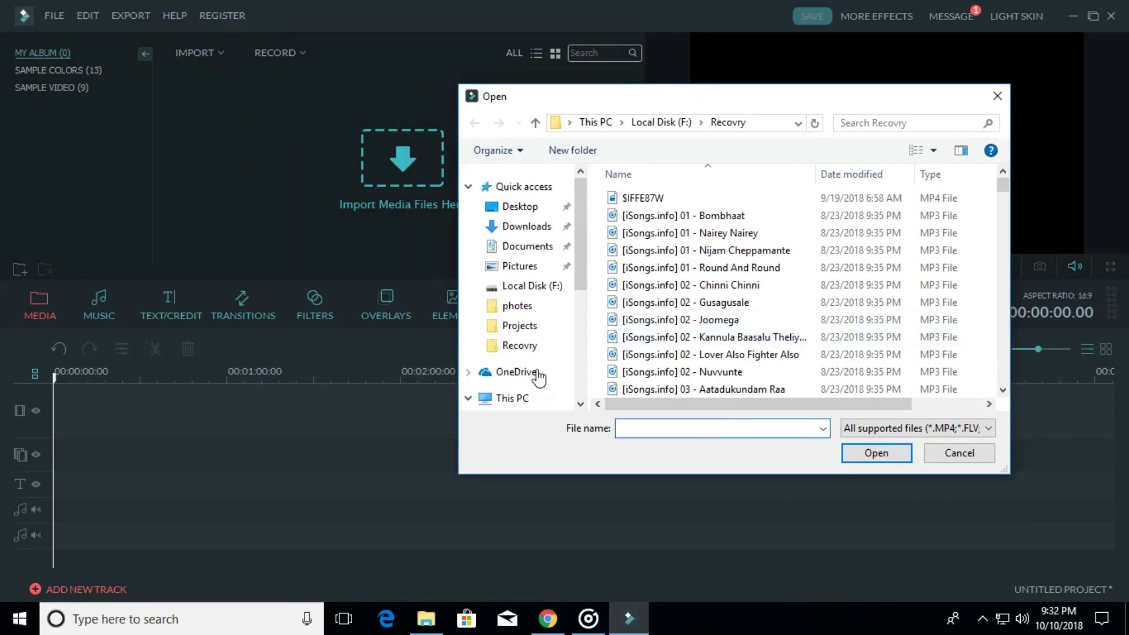
left_click(531, 211)
scroll(764, 282, "down", 5)
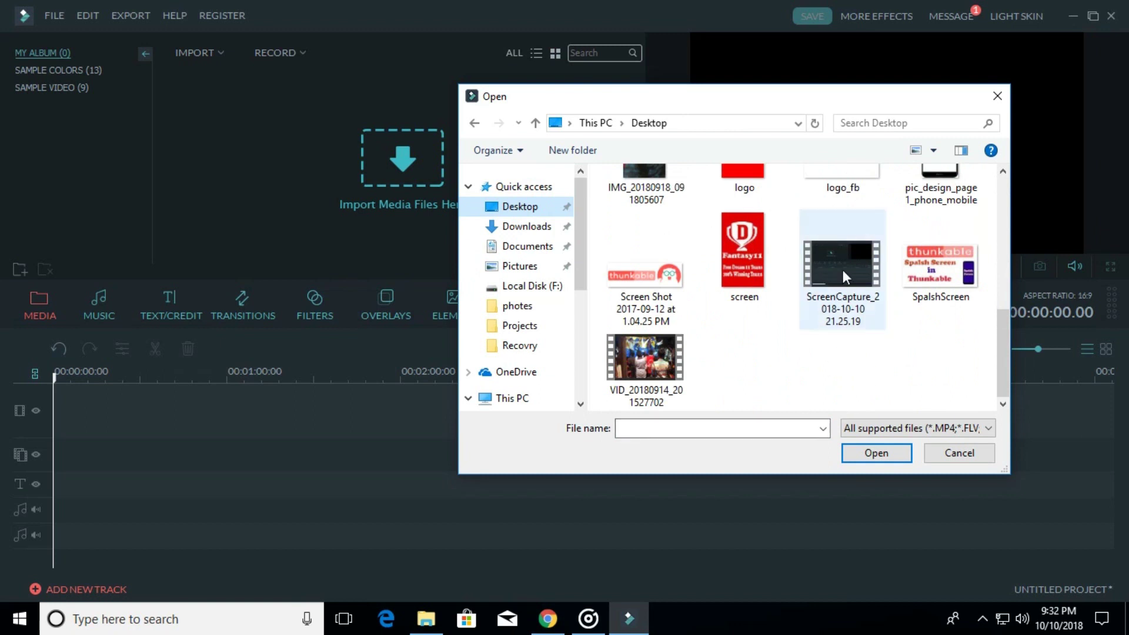
double_click(842, 275)
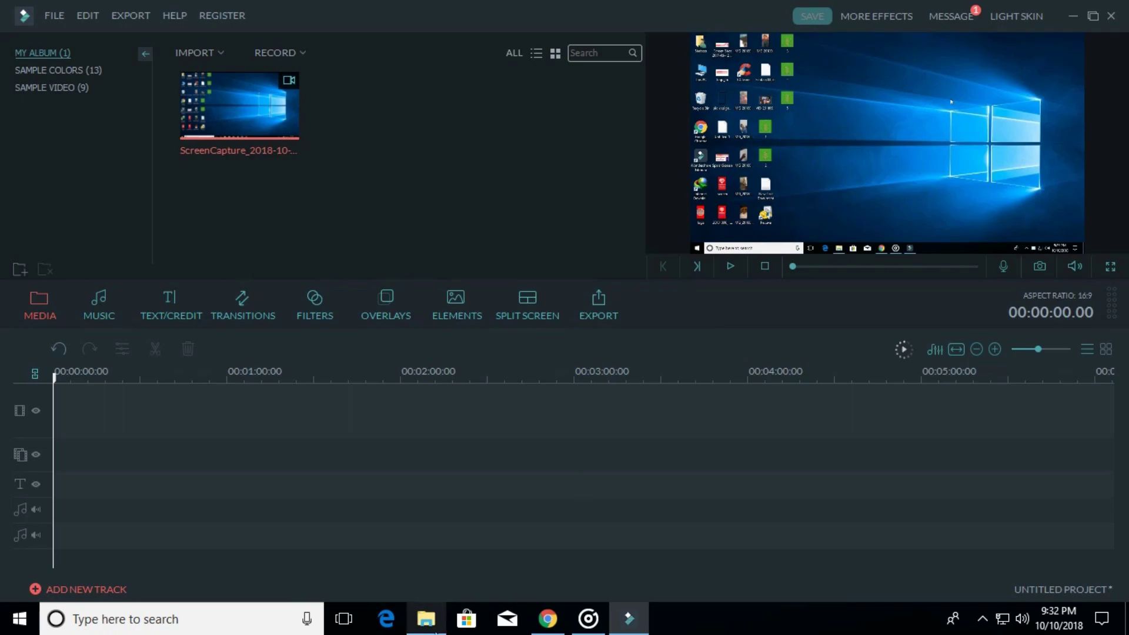
left_click(425, 618)
left_click(1015, 18)
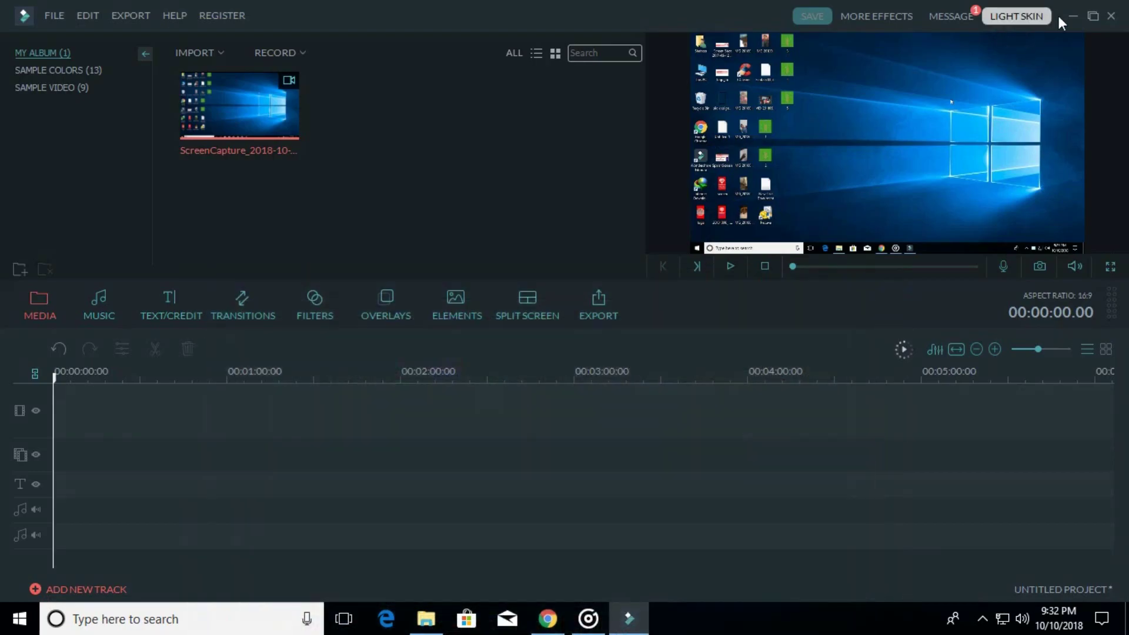
left_click(1074, 15)
left_click_drag(261, 288, 354, 157)
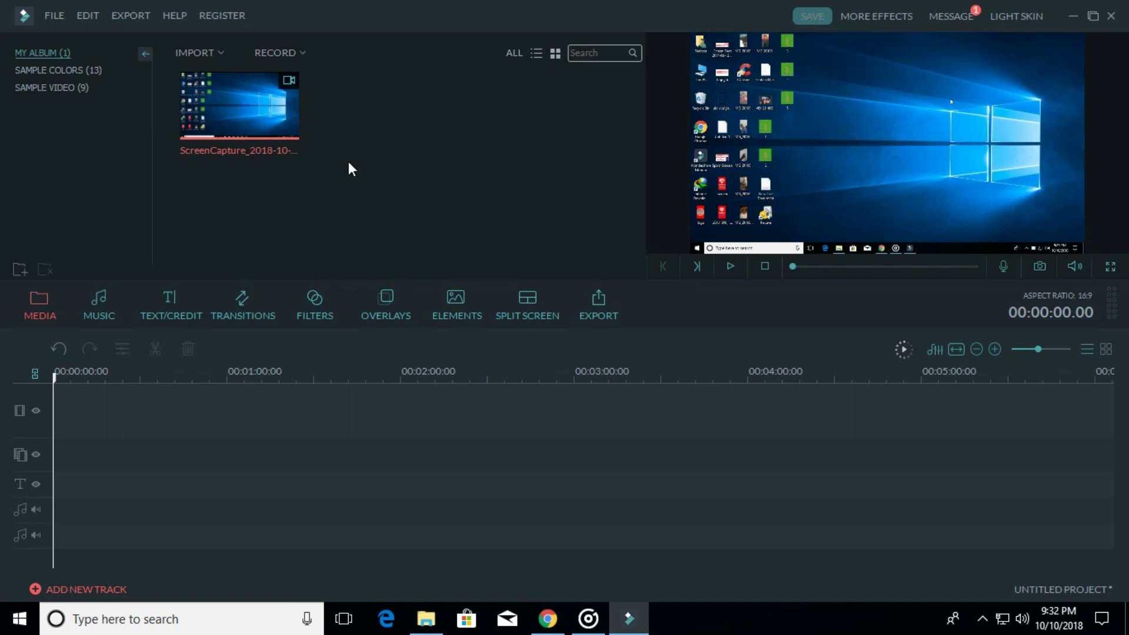
left_click(265, 52)
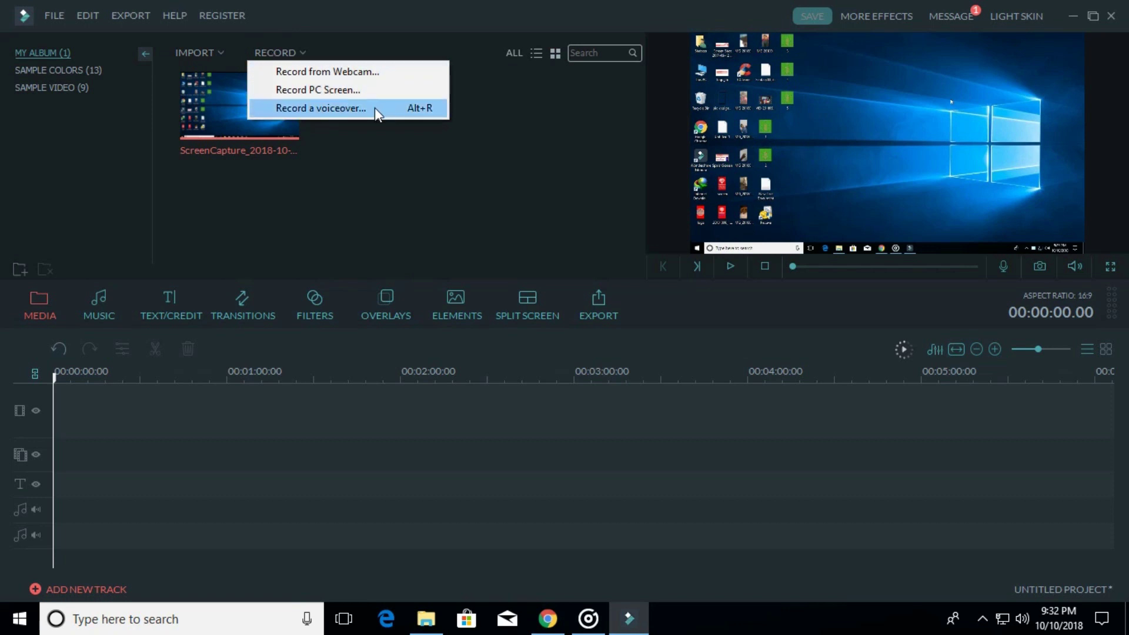
left_click(100, 168)
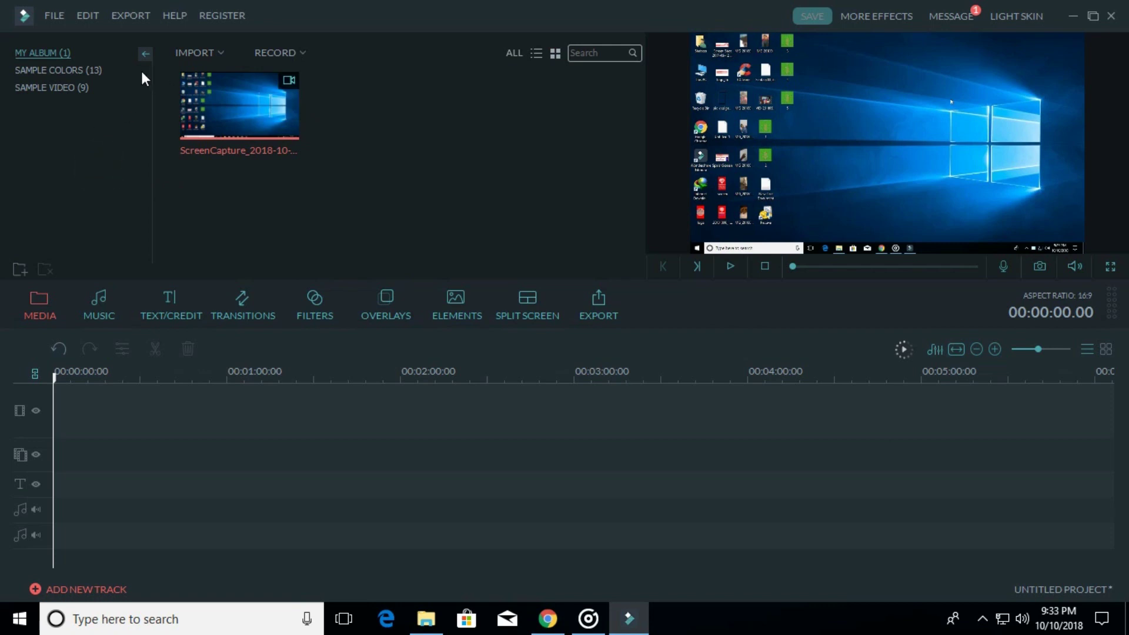
Place the Gradient4 sample color at the start of the video track.
left_click(83, 70)
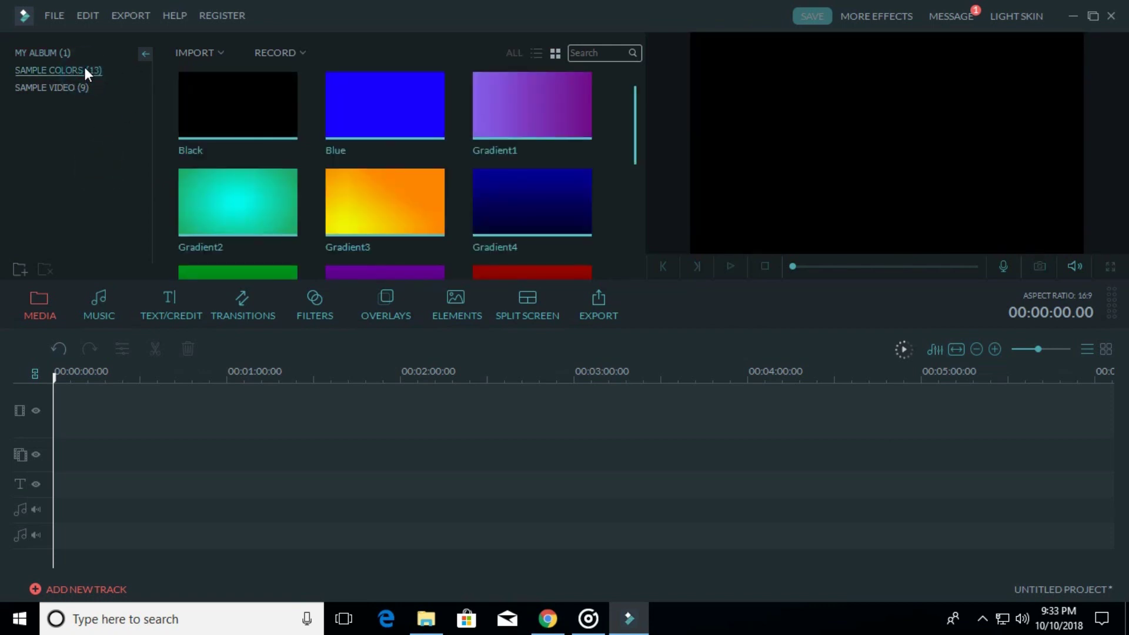
scroll(602, 235, "down", 5)
scroll(602, 235, "up", 5)
mouse_move(534, 203)
left_click_drag(475, 270, 59, 404)
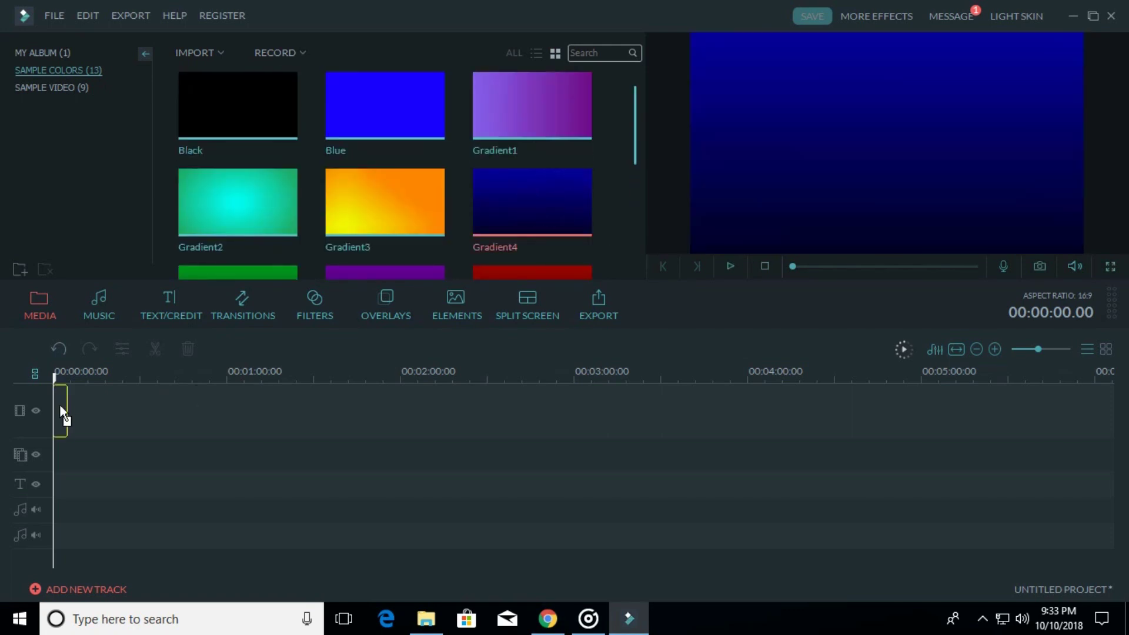
Play a moment of the gradient clip and delete it from the timeline.
key("space")
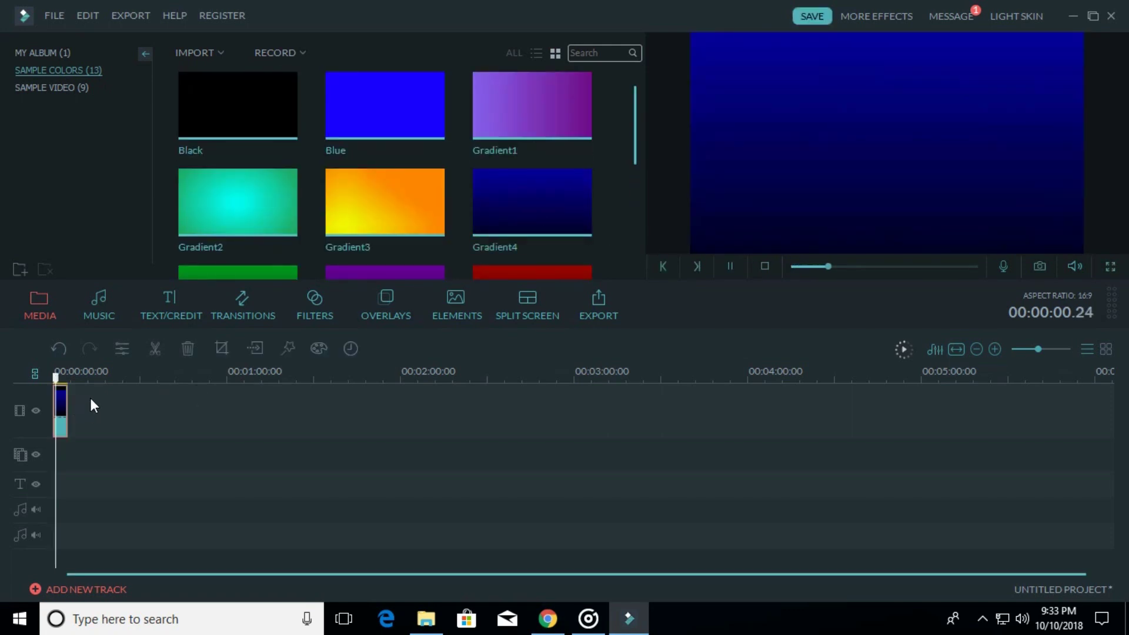
key("space")
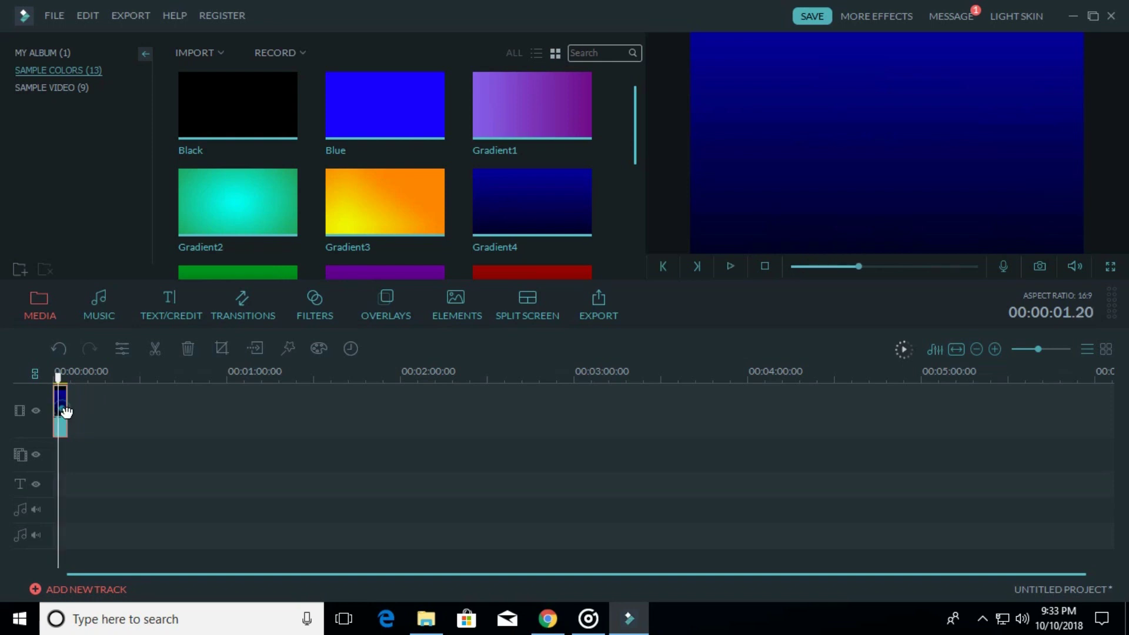
key("Delete")
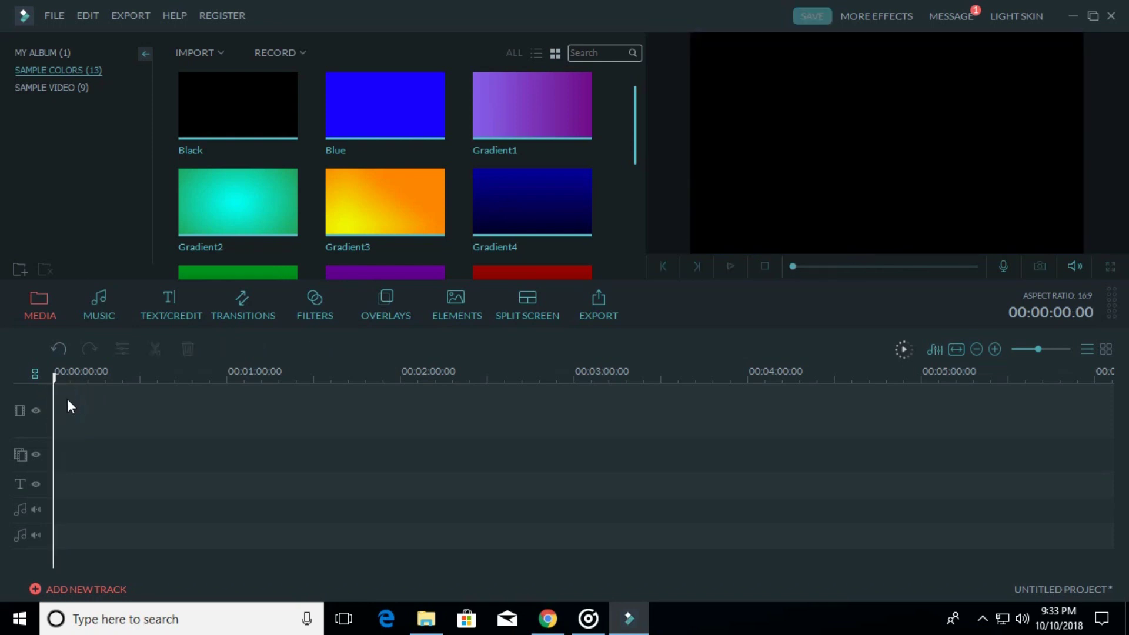
Browse the sample videos, the album and the Electronic category of the music library.
left_click(61, 88)
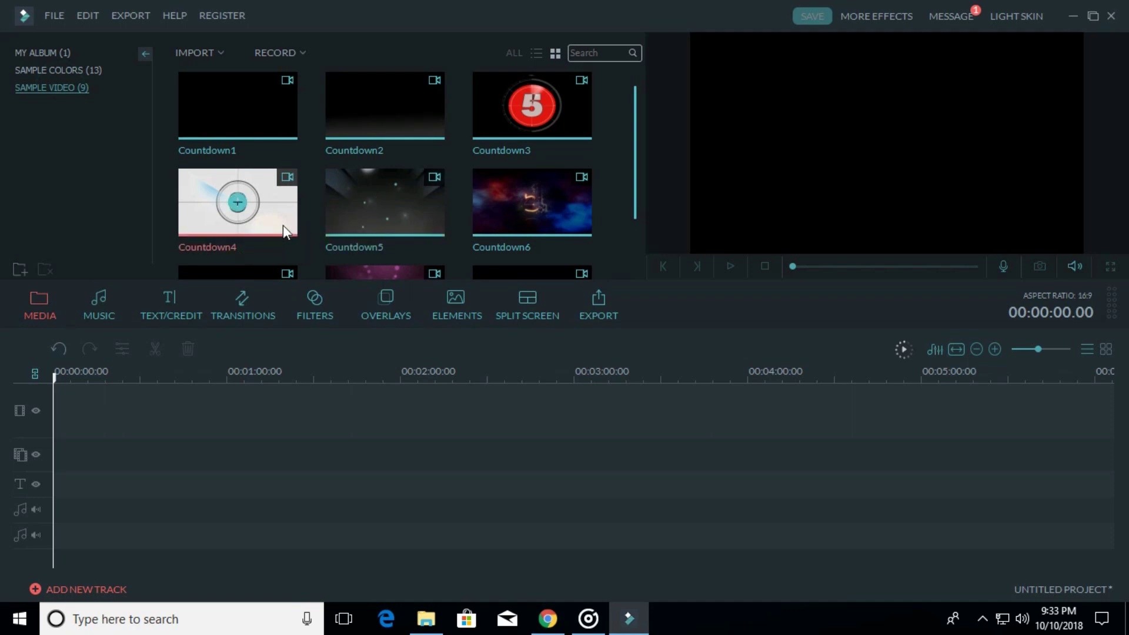
left_click(61, 52)
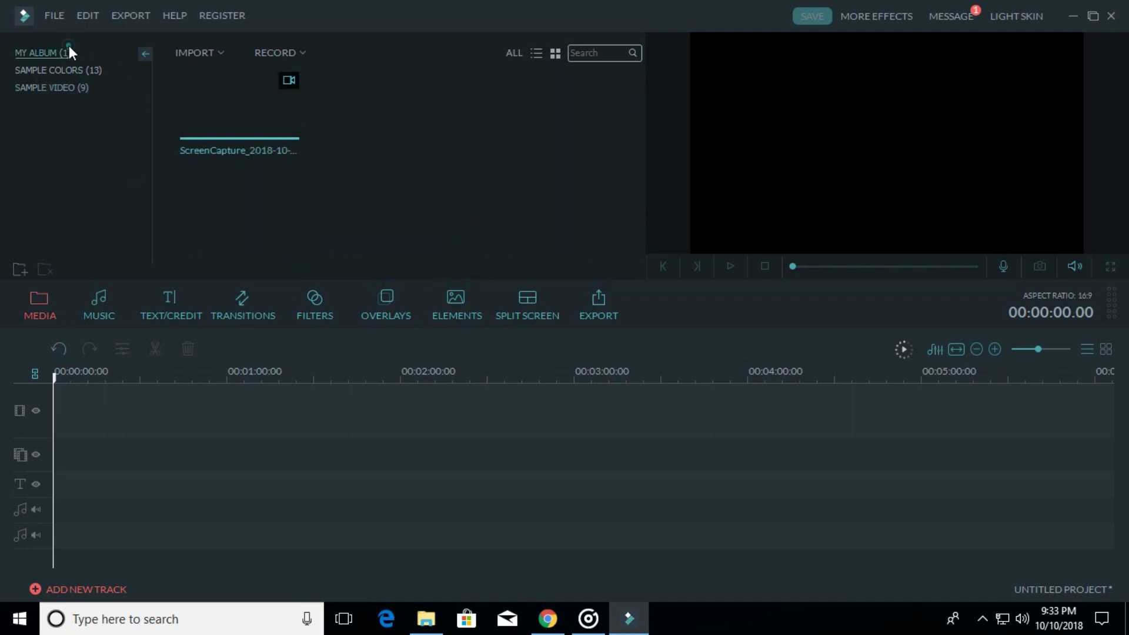
left_click(83, 299)
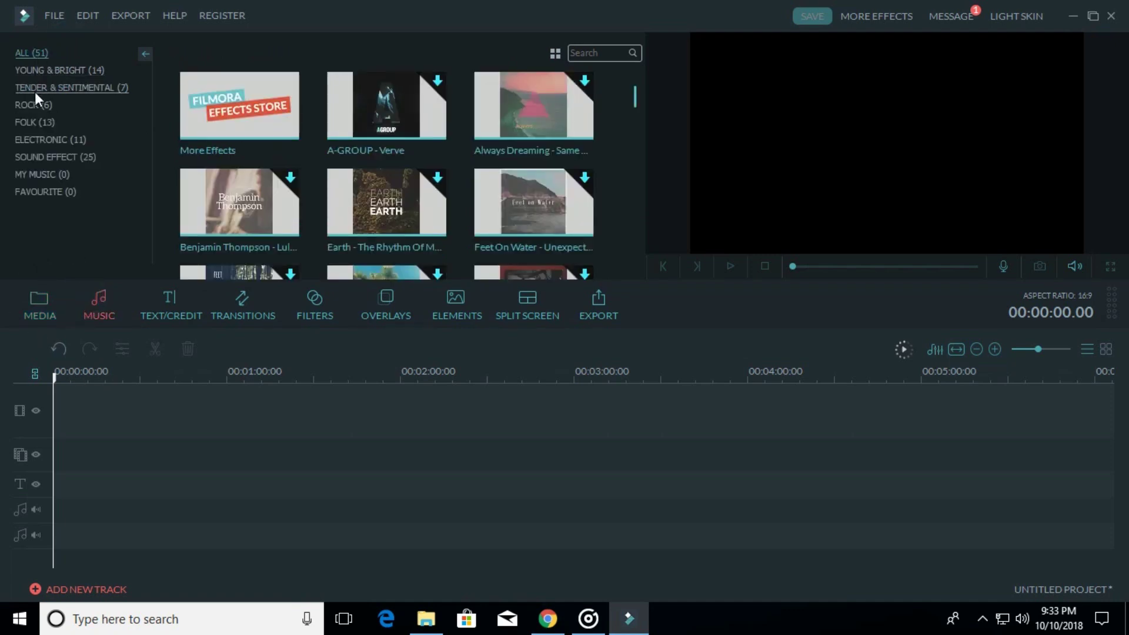
left_click(55, 139)
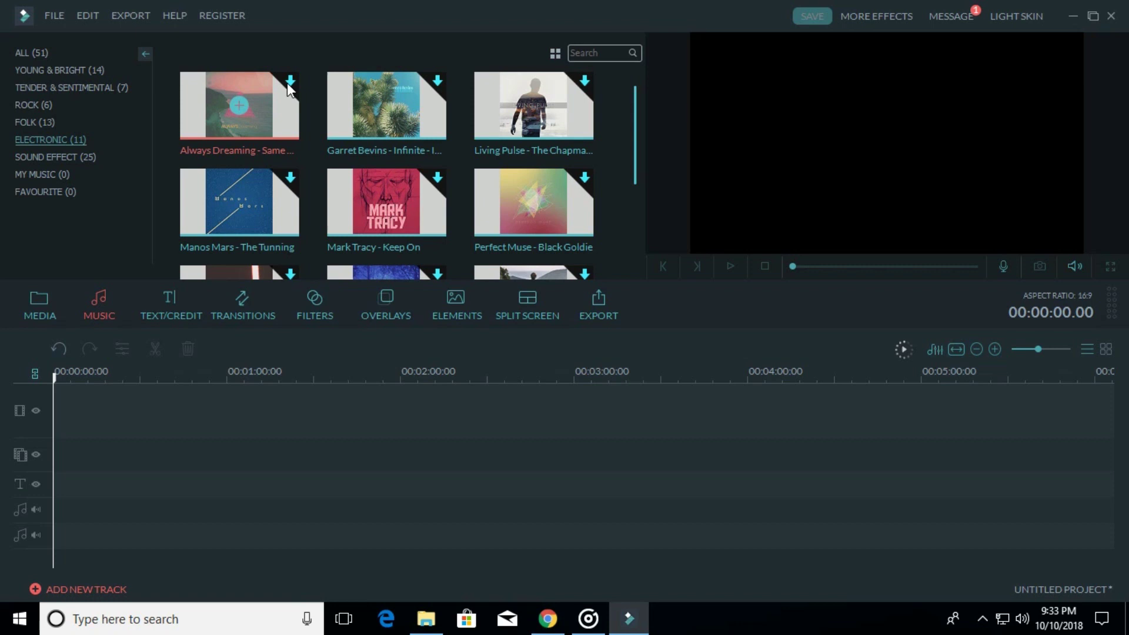
Browse the text and credit, transition, filter, overlay, element and split screen libraries.
left_click(169, 308)
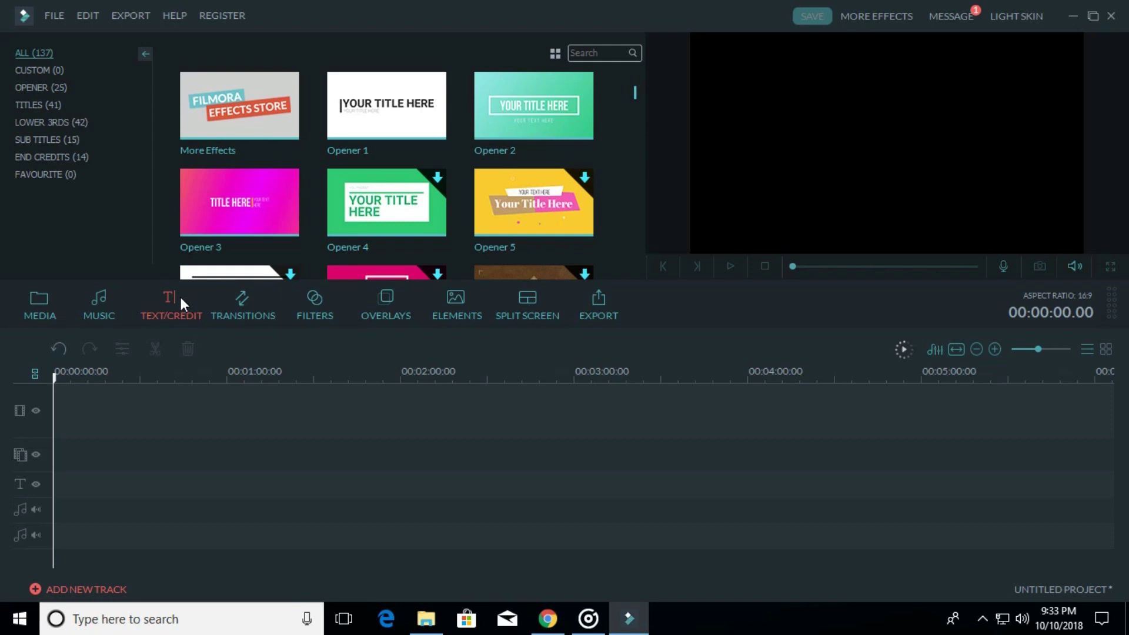
left_click(241, 299)
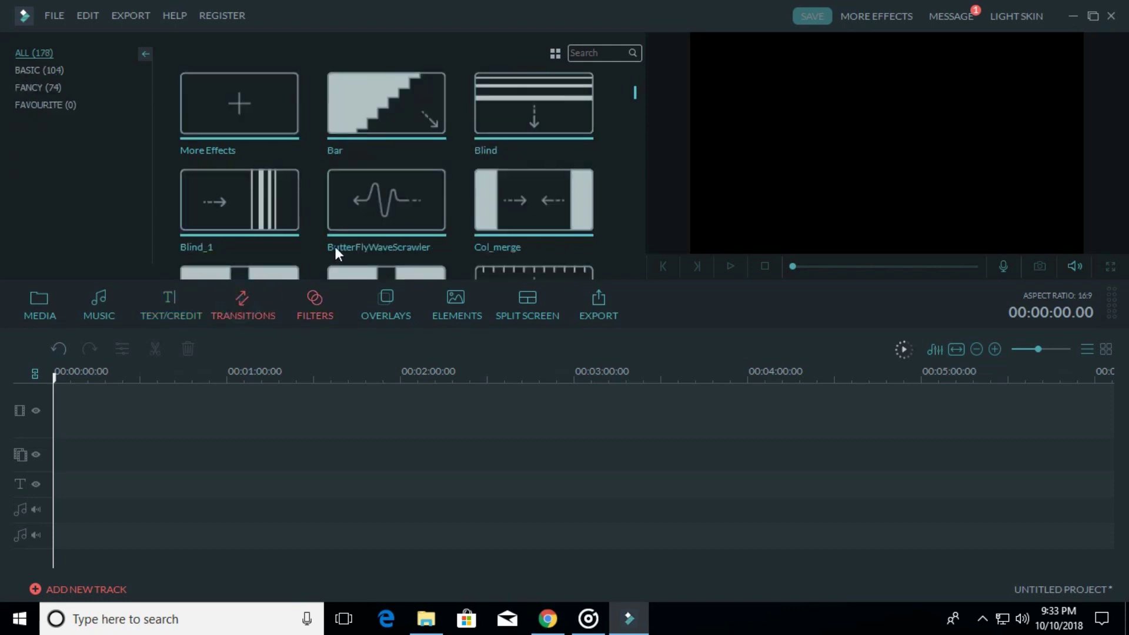
left_click(310, 300)
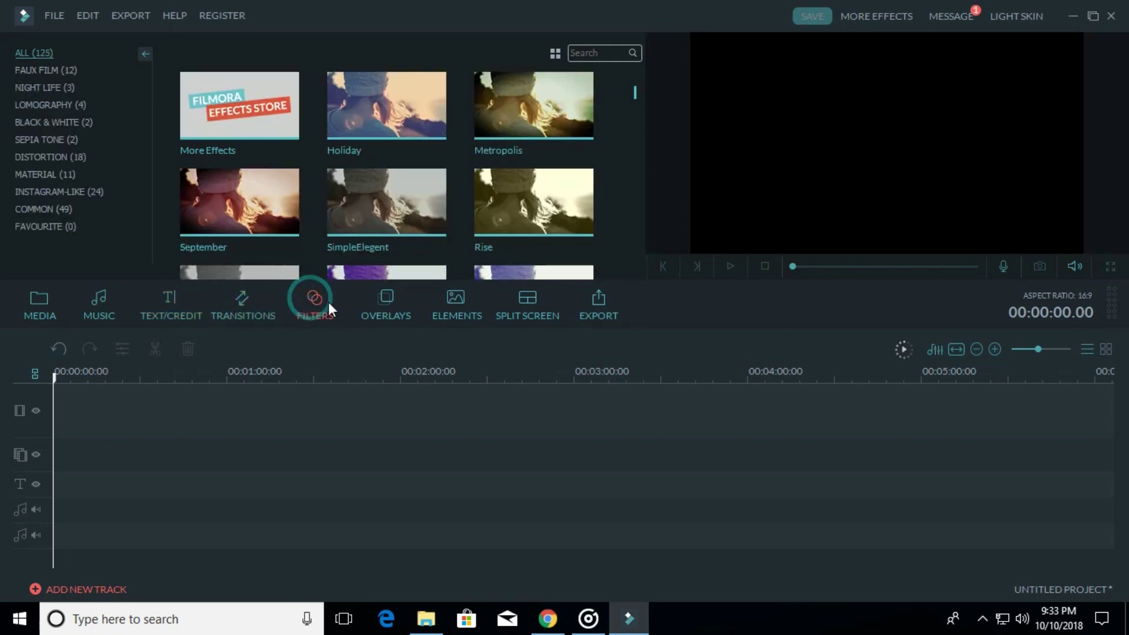
left_click(372, 302)
left_click(448, 309)
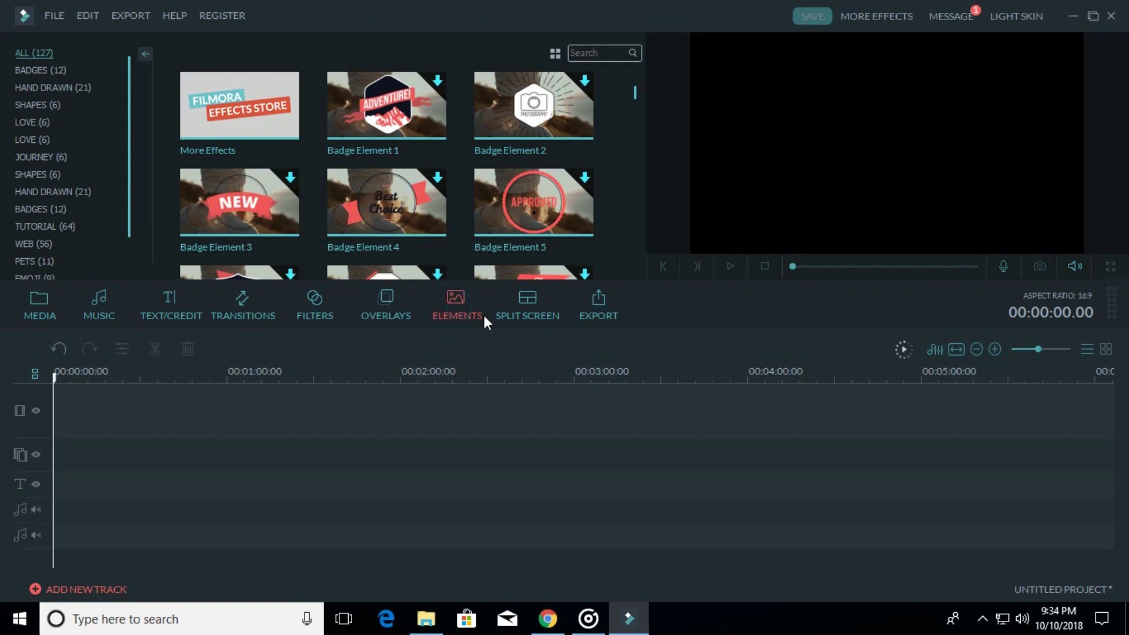
left_click(506, 312)
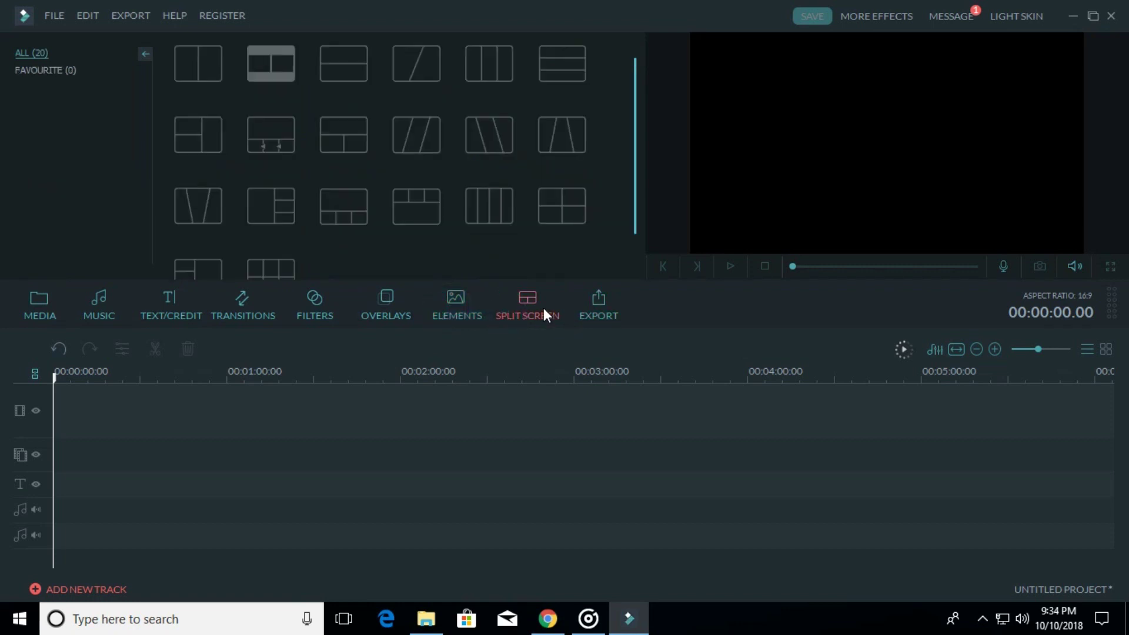
Try to export the project with an empty timeline and dismiss the pop-ups.
left_click(584, 311)
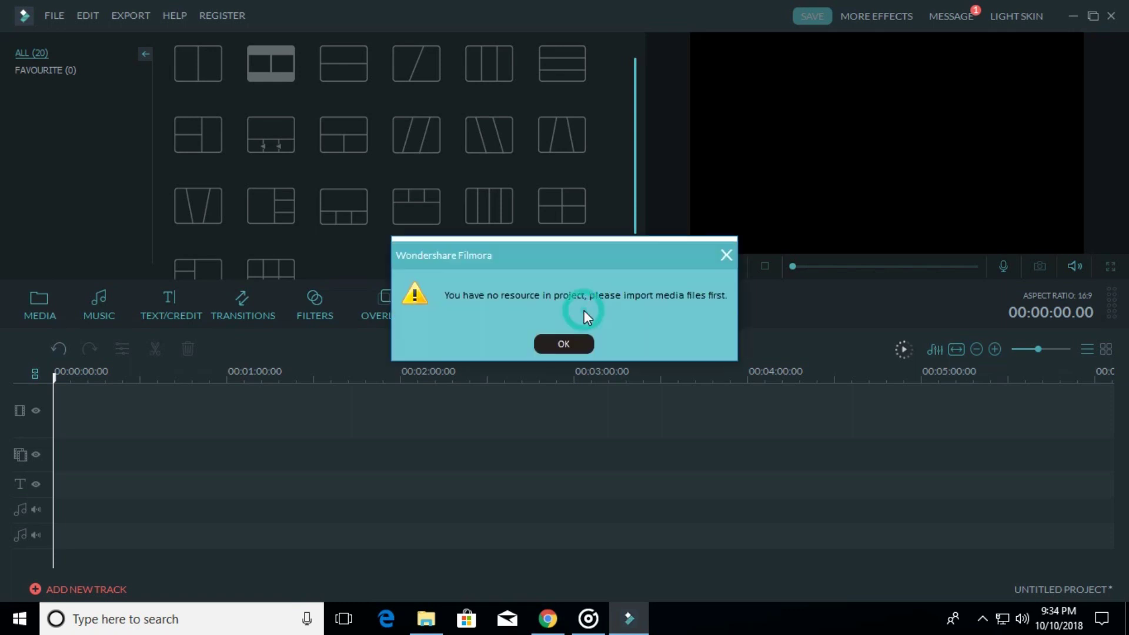
left_click(545, 341)
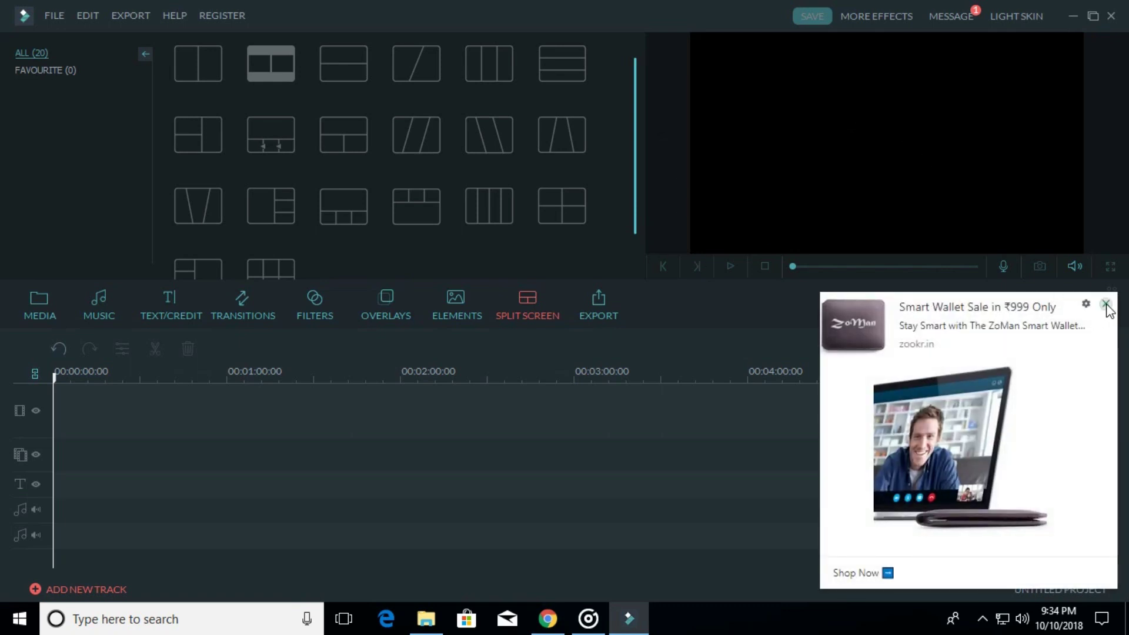
left_click(1104, 304)
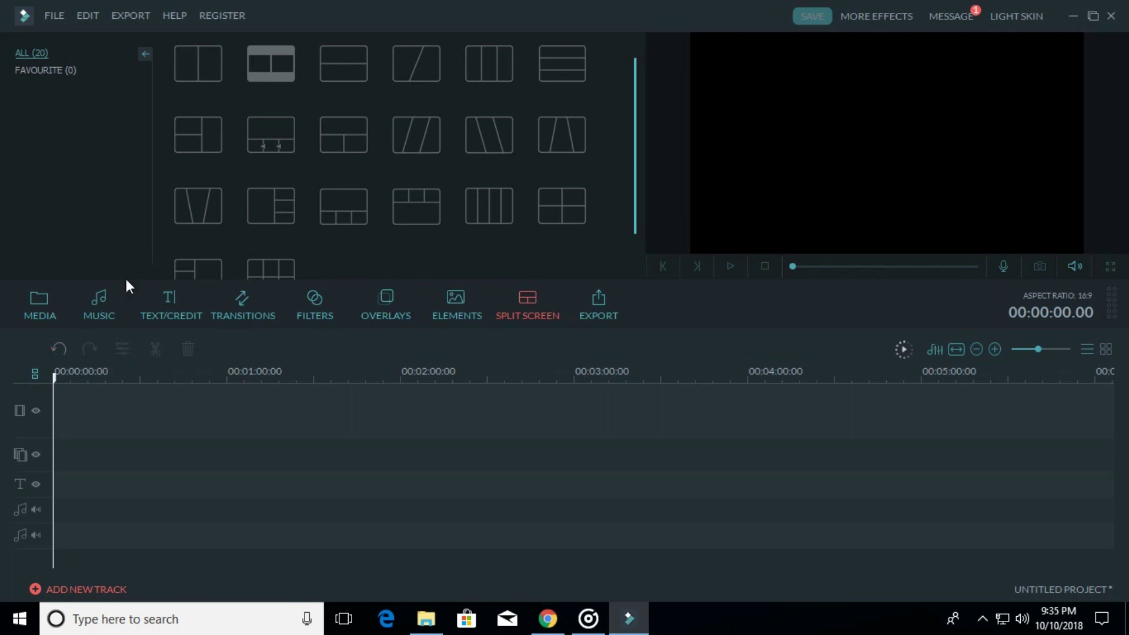
Place the ScreenCapture clip from the album at the start of the video track and play a moment of it.
left_click(43, 303)
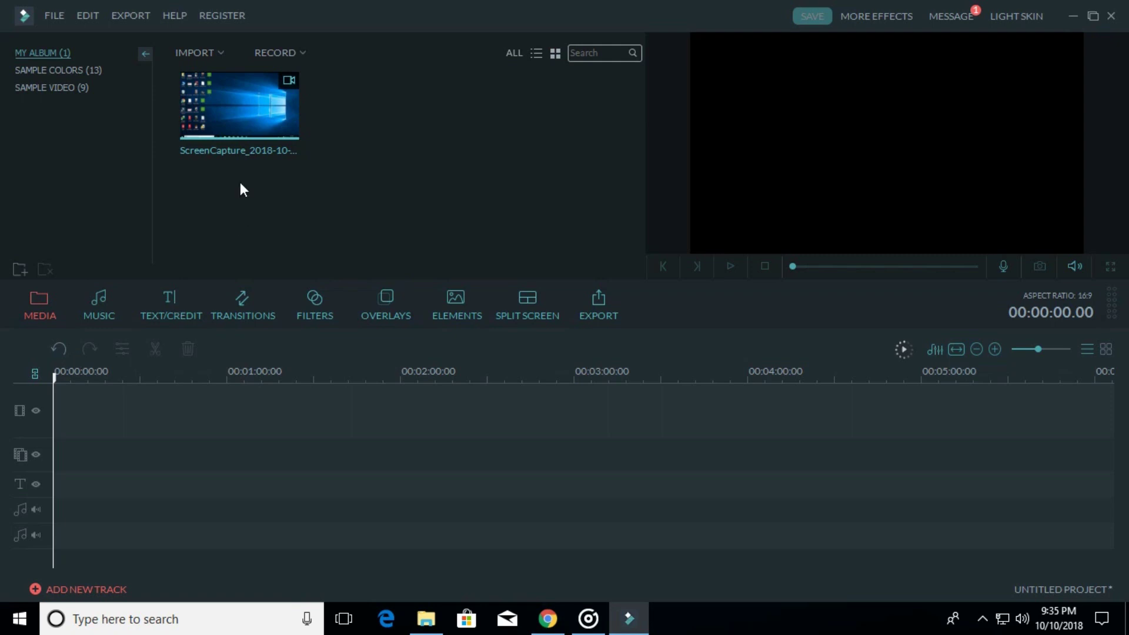
left_click_drag(251, 135, 96, 406)
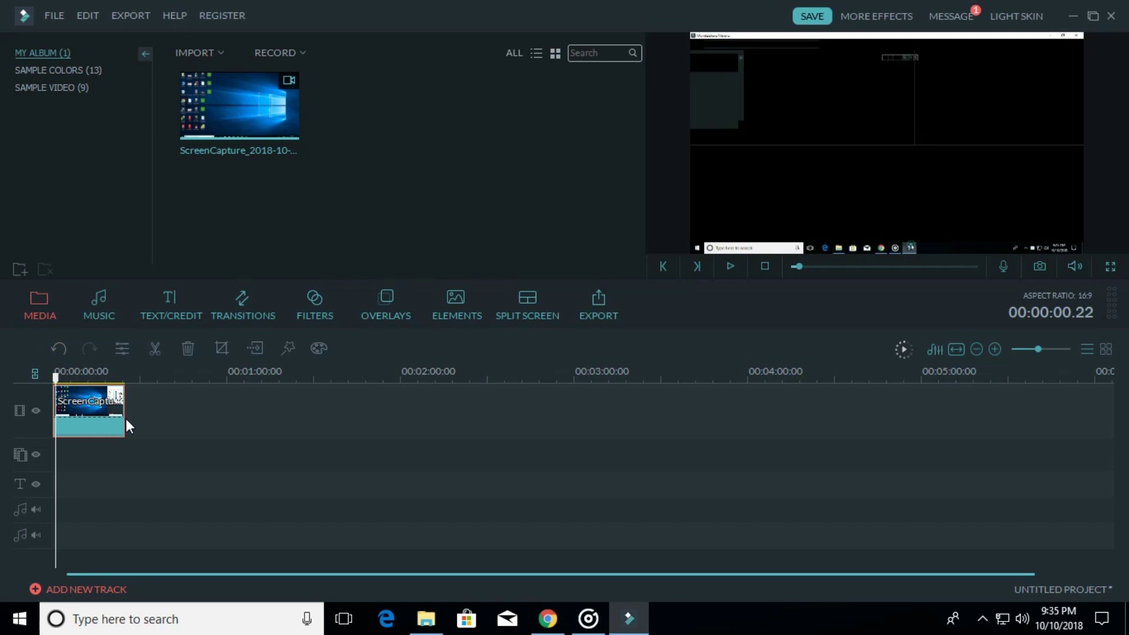
left_click_drag(111, 405, 111, 406)
key("space")
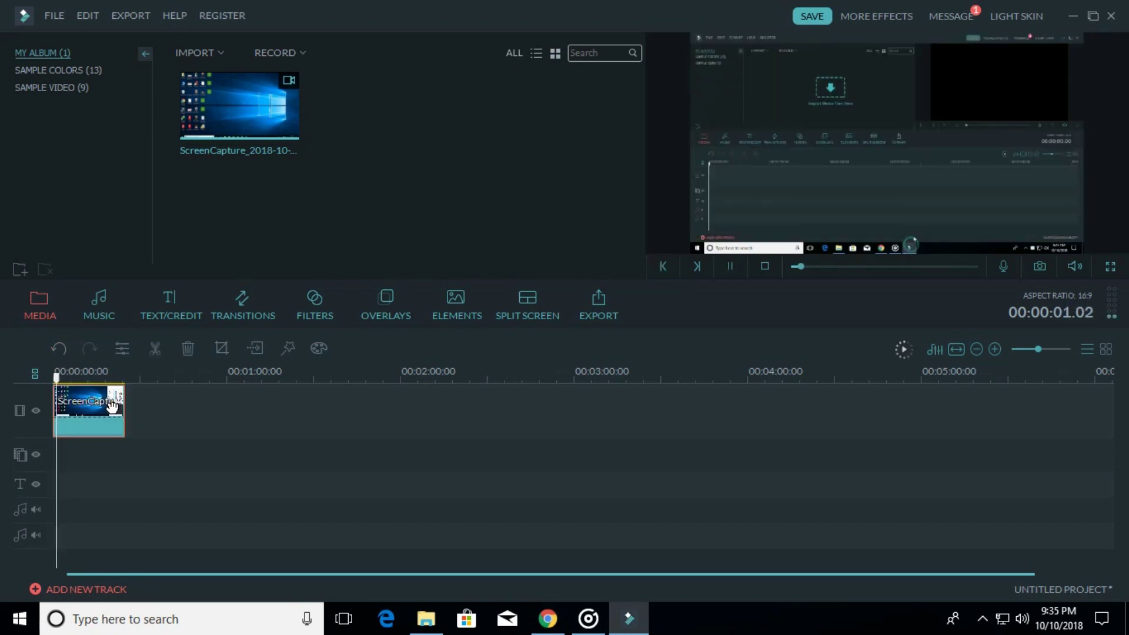
key("space")
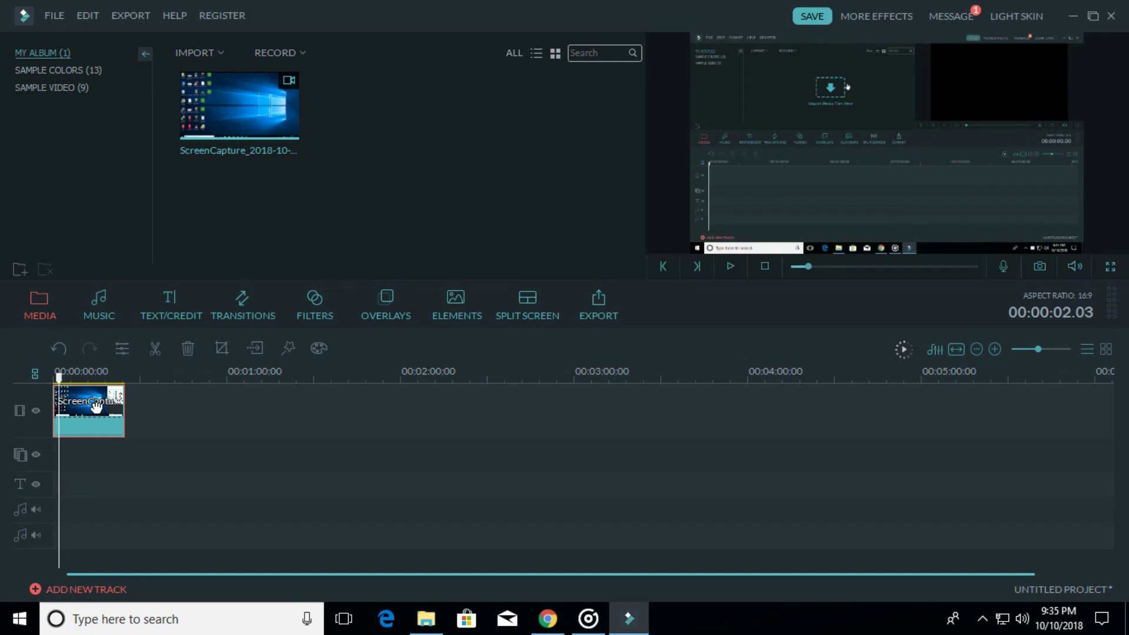
Delete the ScreenCapture clip from the timeline and try undo and redo, ending with the deletion undone.
key("Delete")
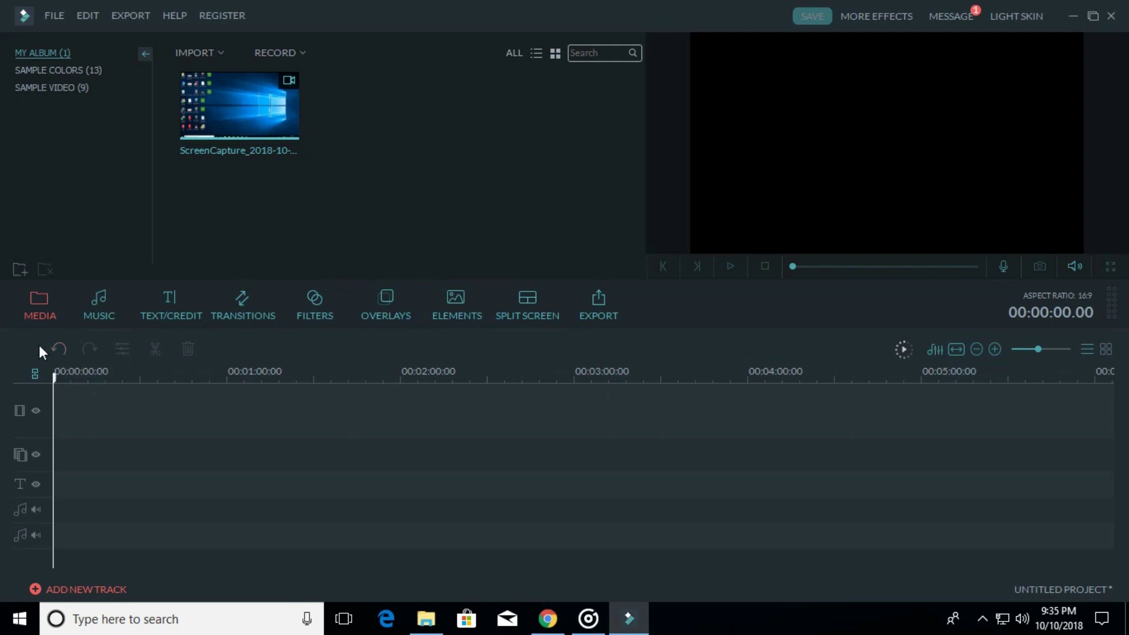
left_click(55, 348)
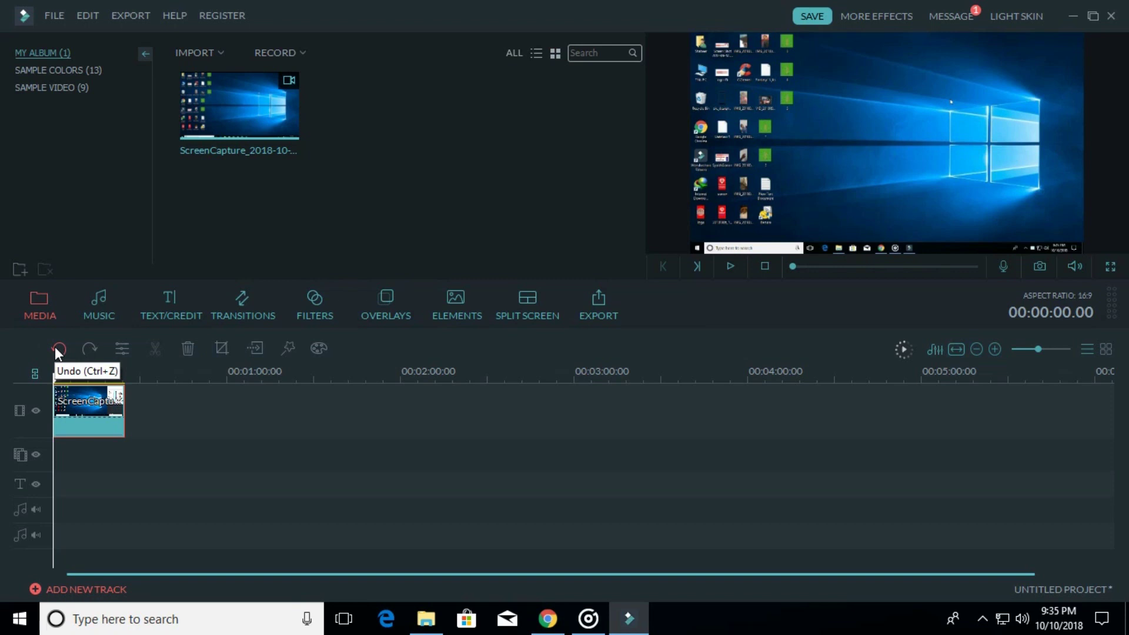
key("space")
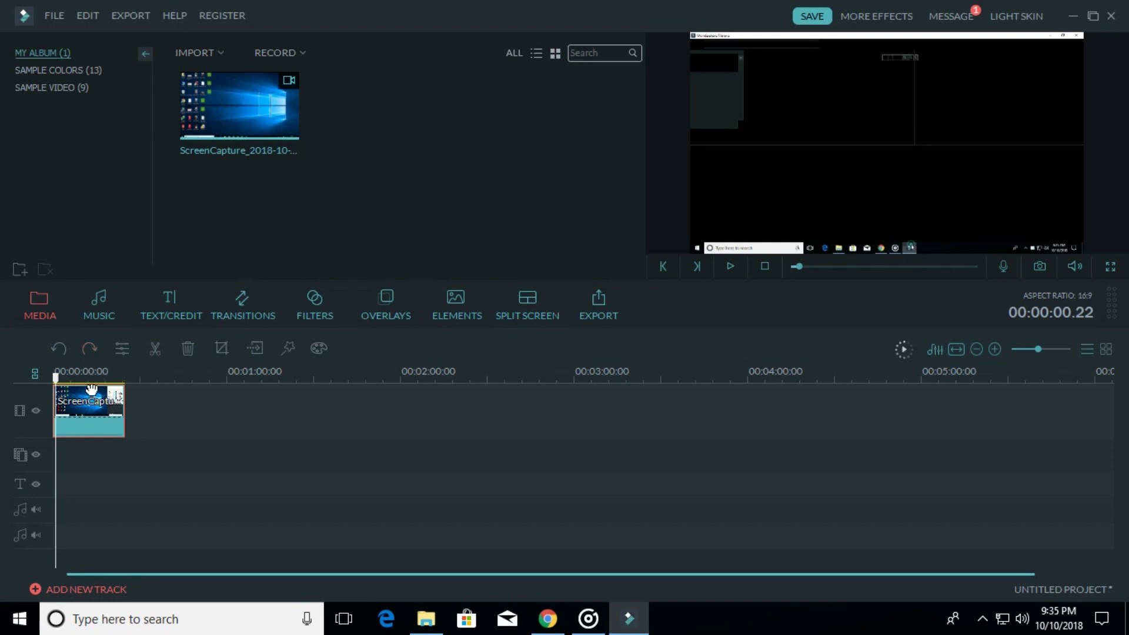
left_click(91, 347)
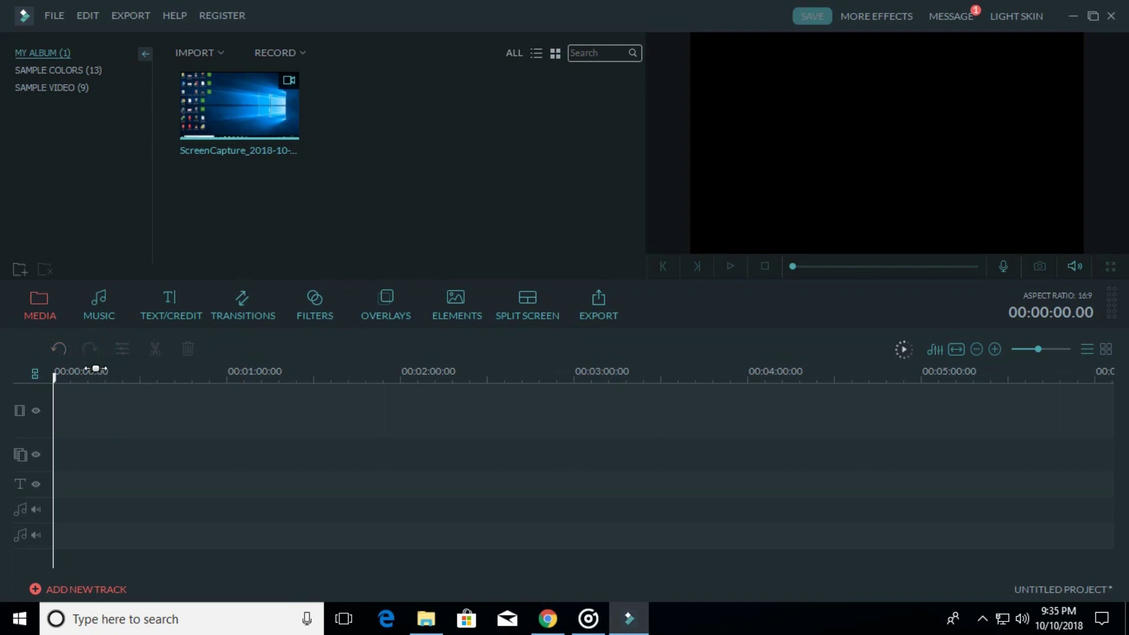
key("ctrl+z")
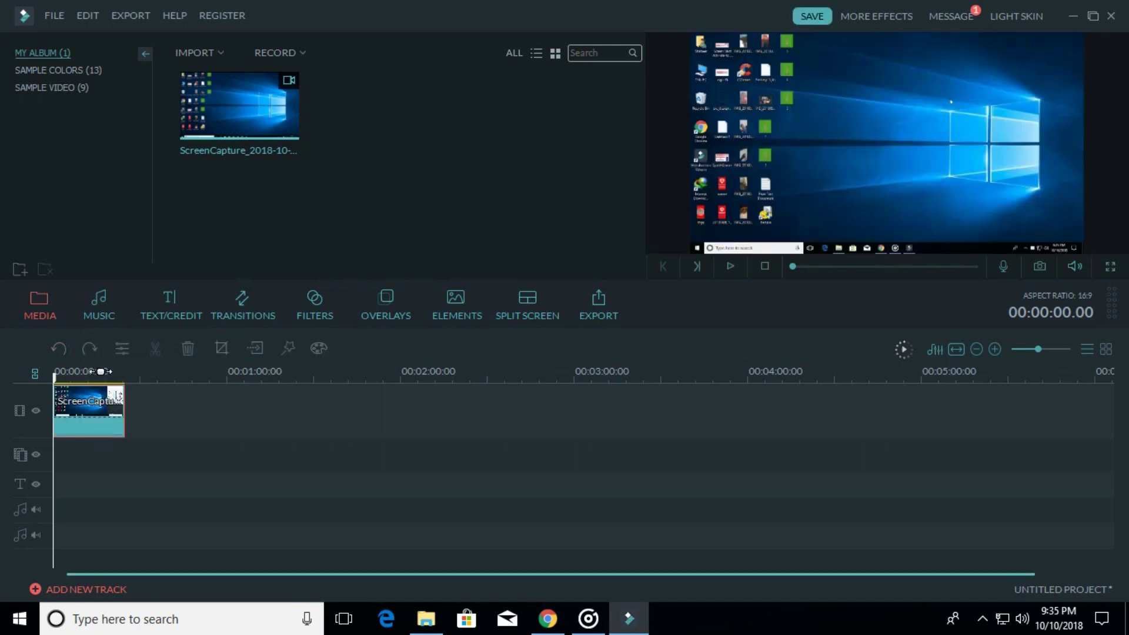
Set the timeline clip's saturation to 19 and brightness to 7.
left_click(122, 348)
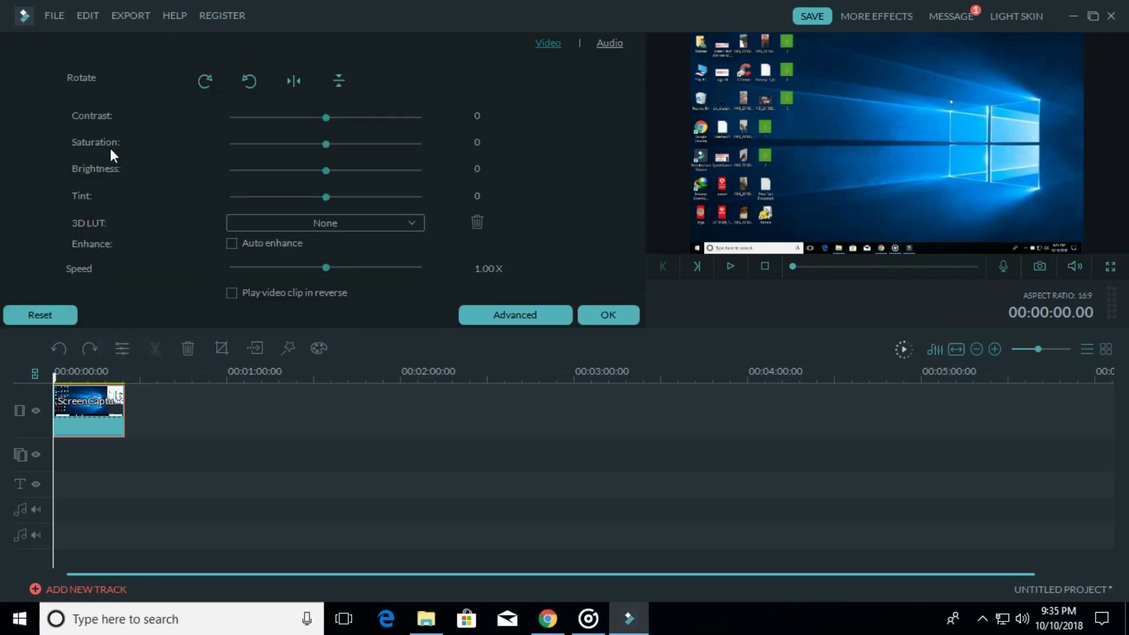
mouse_move(325, 146)
left_mouse_down()
mouse_move(371, 153)
mouse_move(344, 147)
mouse_move(368, 171)
mouse_move(409, 172)
mouse_move(333, 167)
left_mouse_up()
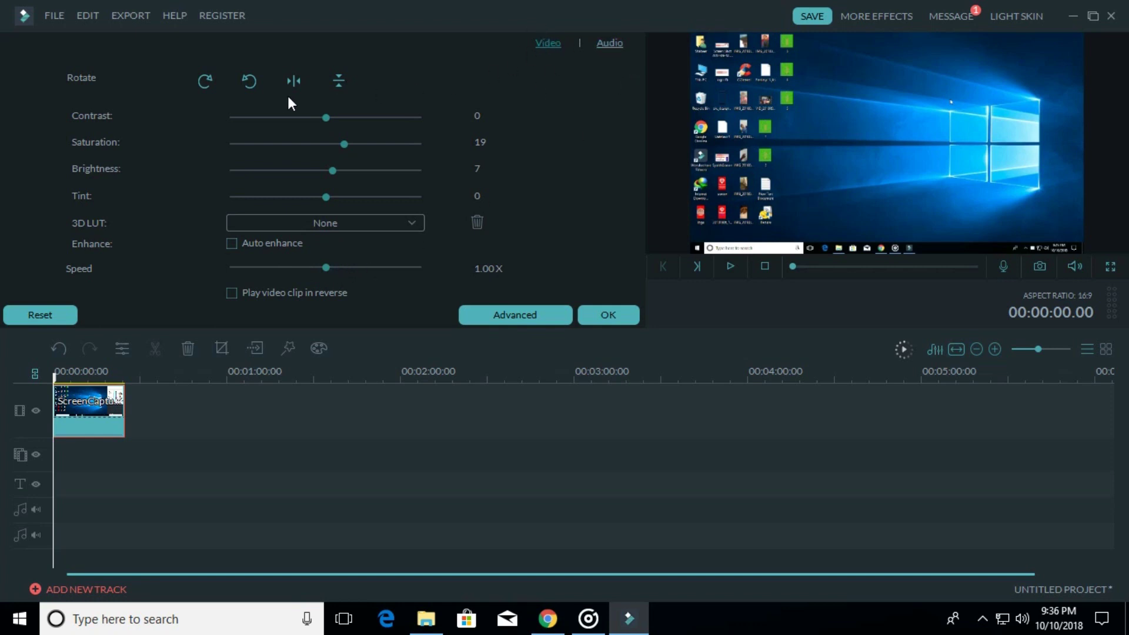
Try a full clockwise turn of the clip and flip it horizontally and vertically, reversing each flip.
left_click(206, 84)
left_click(206, 83)
left_click(206, 83)
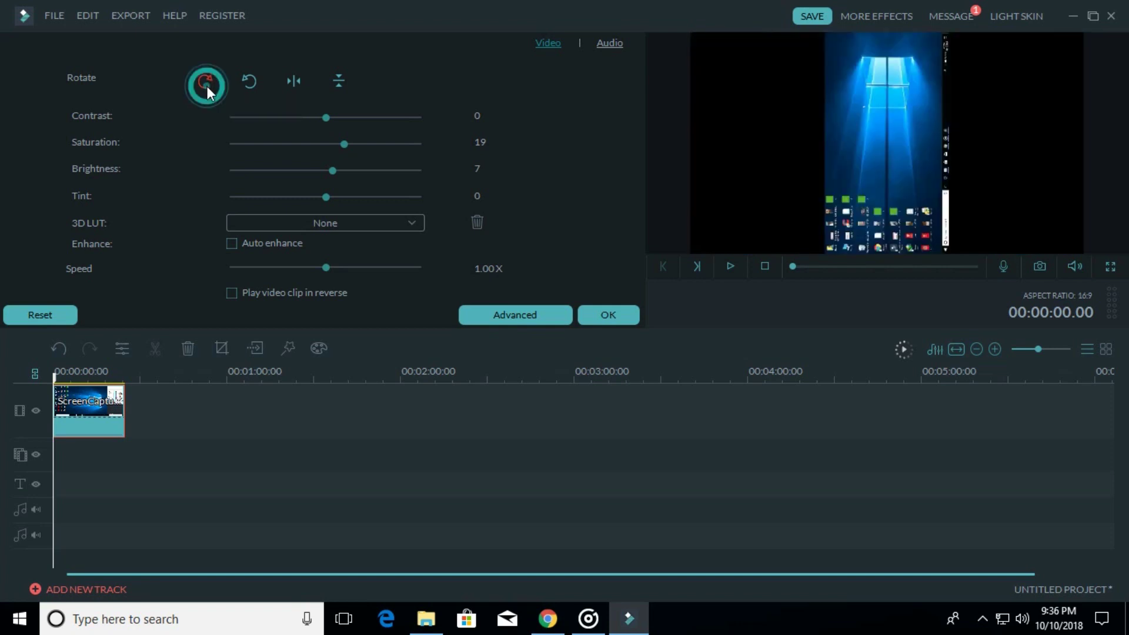
left_click(207, 86)
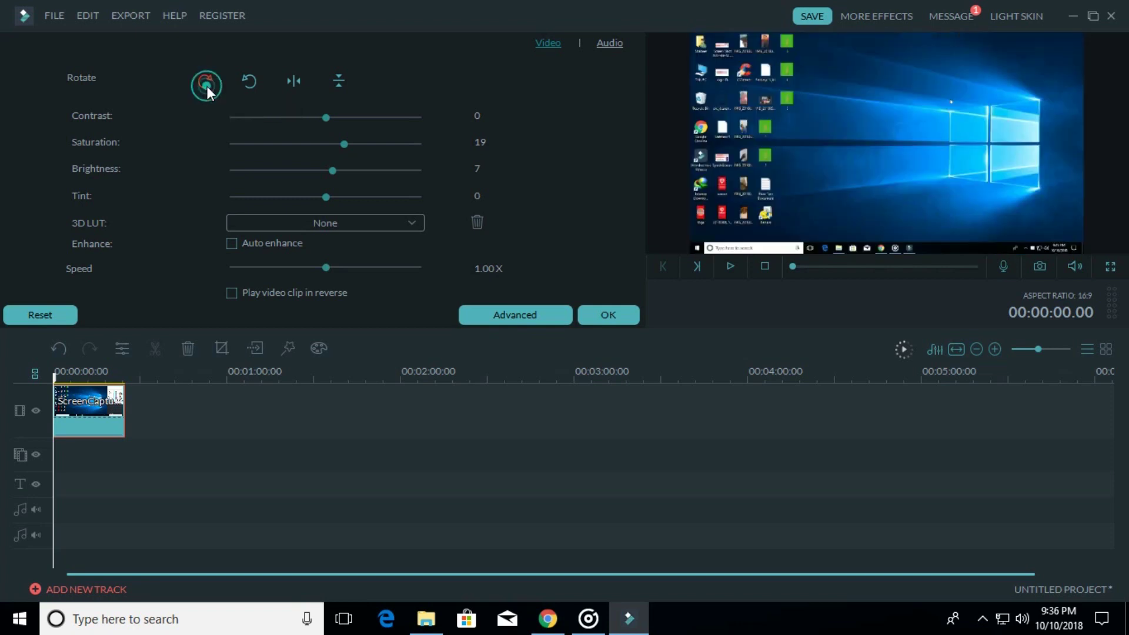
left_click(294, 78)
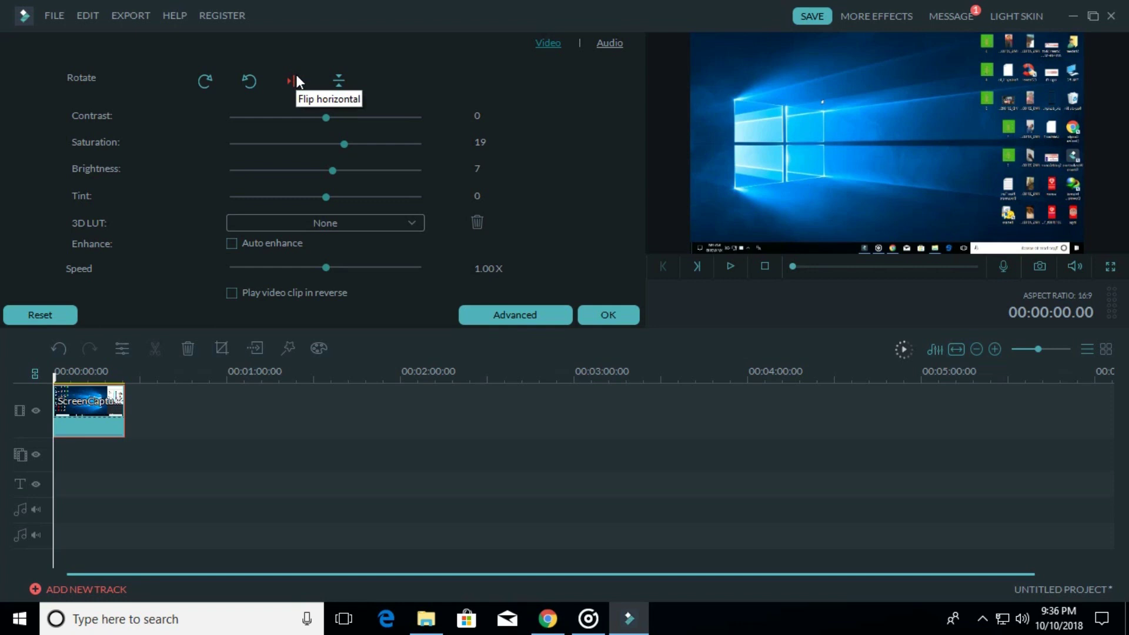
left_click(295, 78)
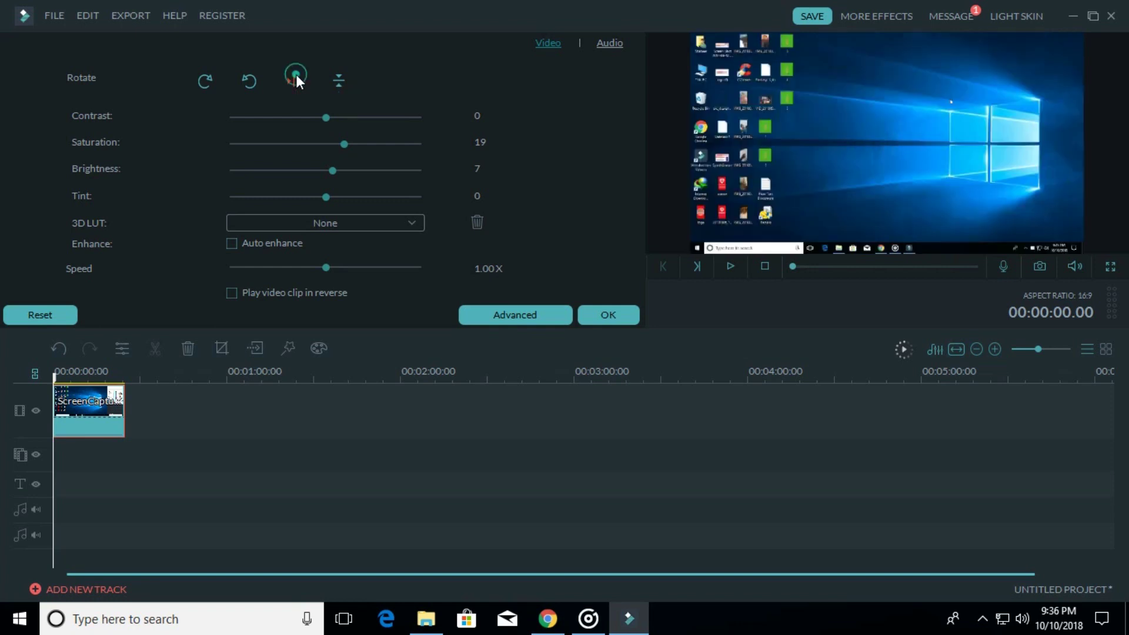
left_click(338, 80)
left_click(338, 80)
Set the clip's audio volume to 104 and view the equalizer presets, keeping Default.
left_click(610, 42)
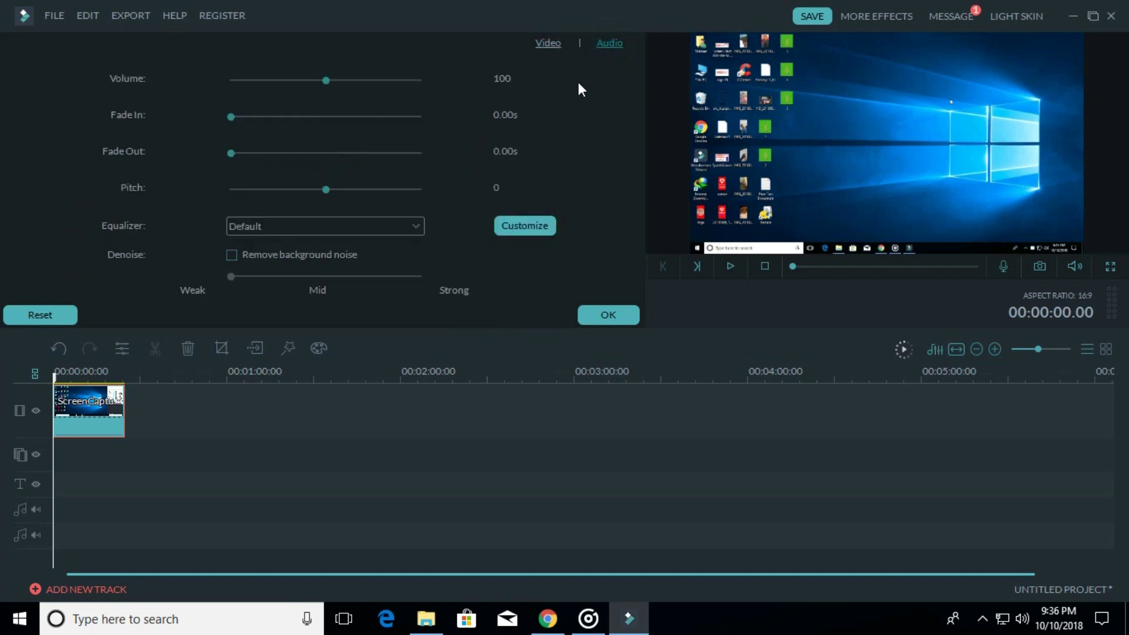
mouse_move(329, 80)
left_mouse_down()
mouse_move(430, 86)
mouse_move(328, 92)
left_mouse_up()
left_click(271, 225)
left_click(270, 225)
left_click(271, 224)
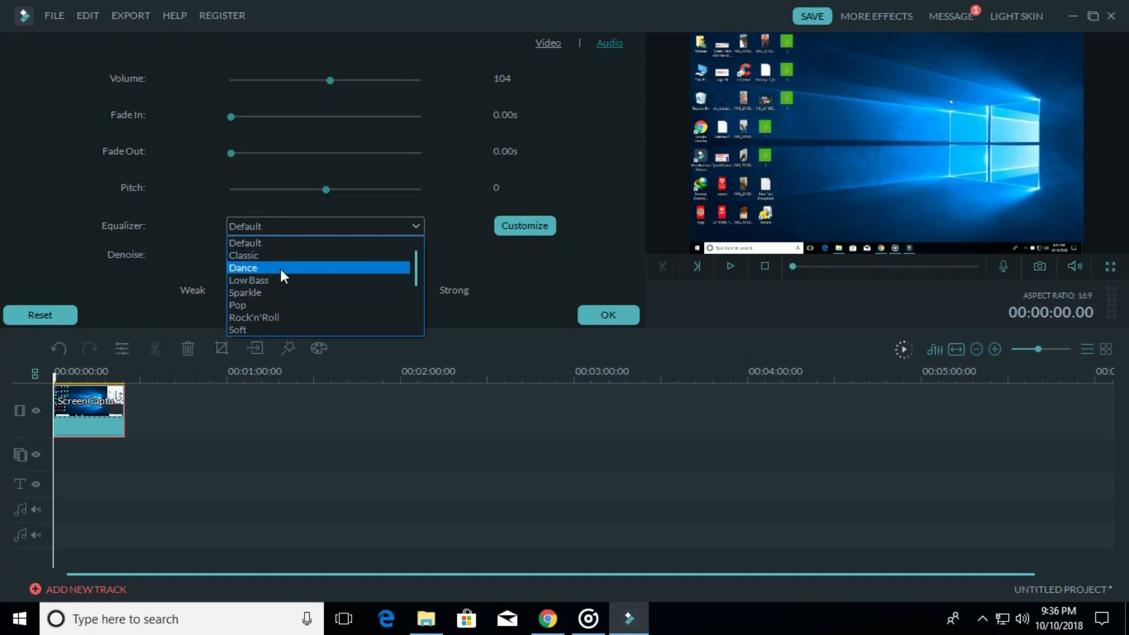
left_click(453, 254)
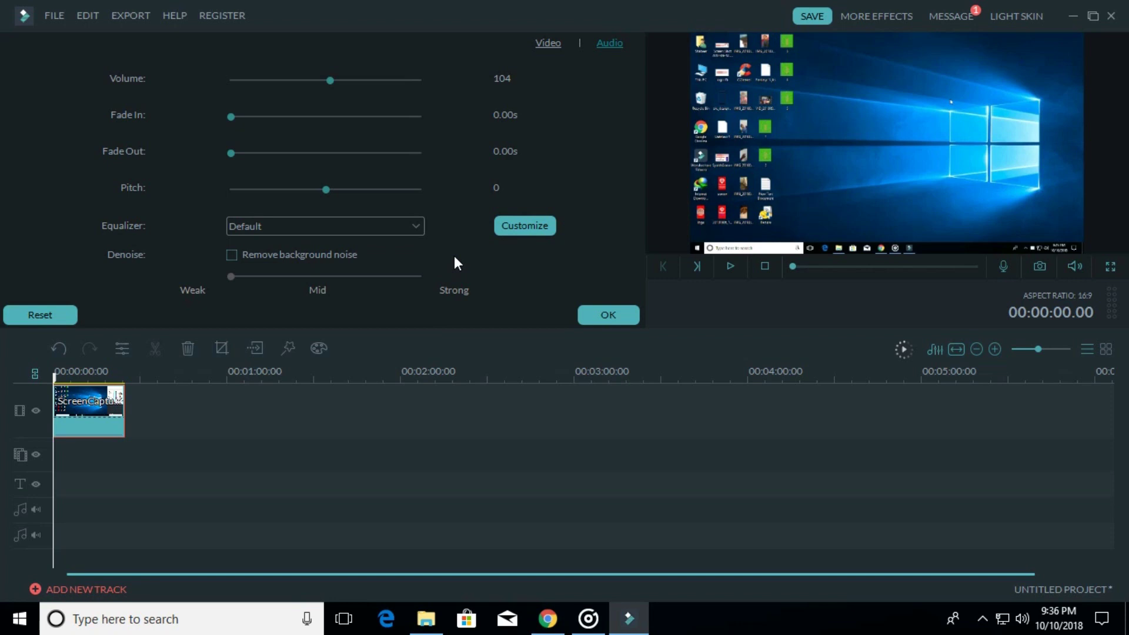
Try the background noise removal option, leave it off, and apply the clip's settings.
left_click(232, 276)
left_click(240, 256)
left_click(442, 282)
left_click(229, 257)
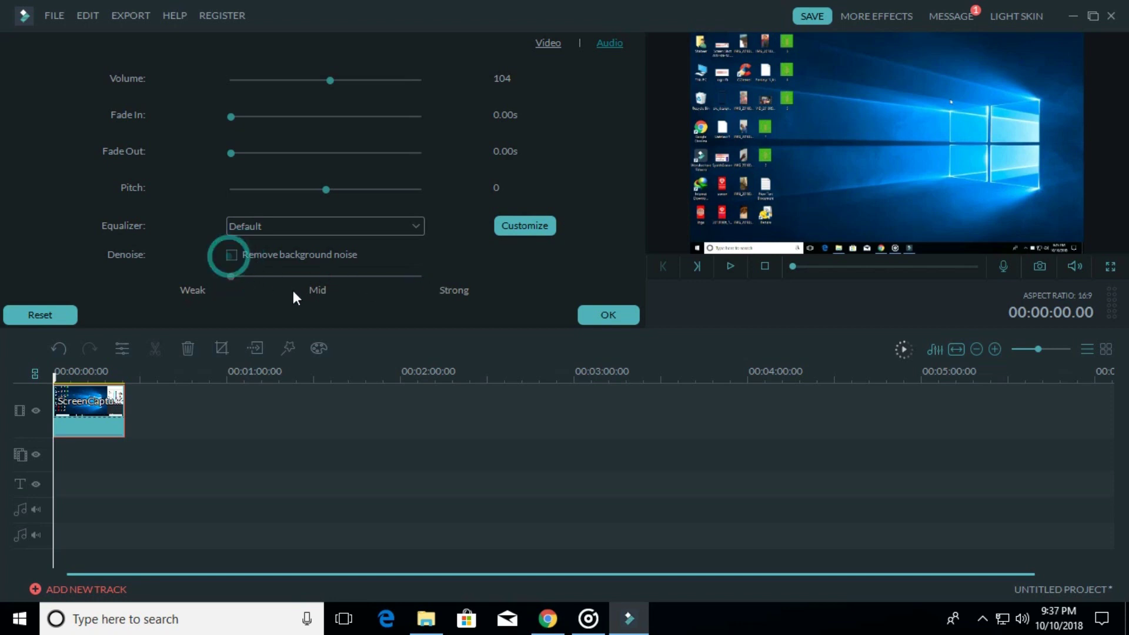
left_click(594, 309)
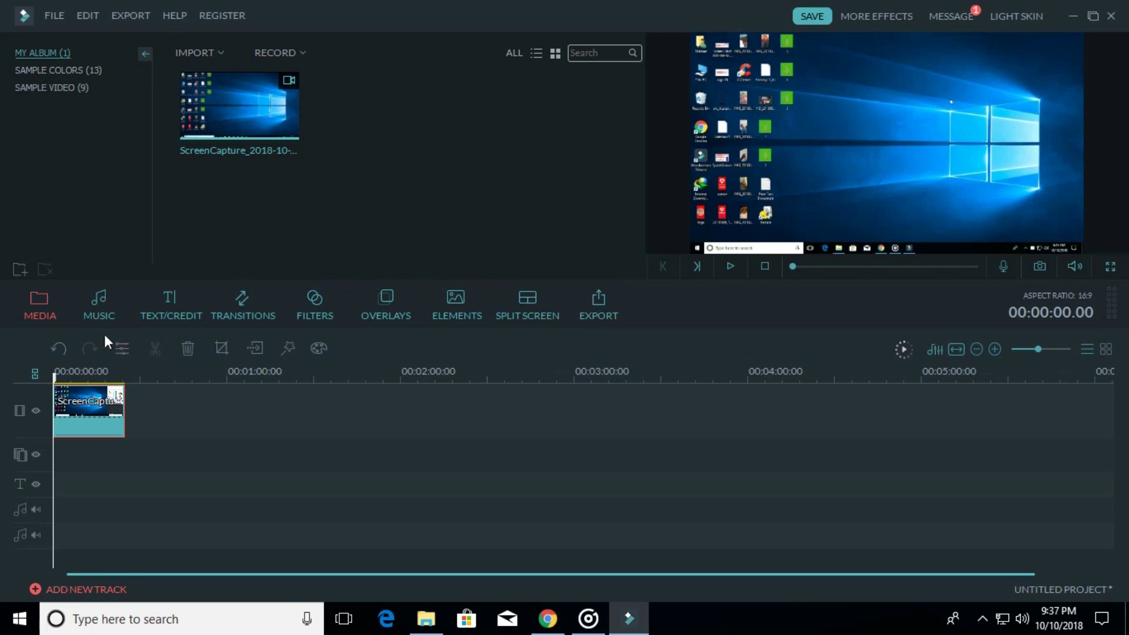
Split the clip at 00:00:01.22 on the timeline and undo the split.
left_click_drag(82, 381, 144, 369)
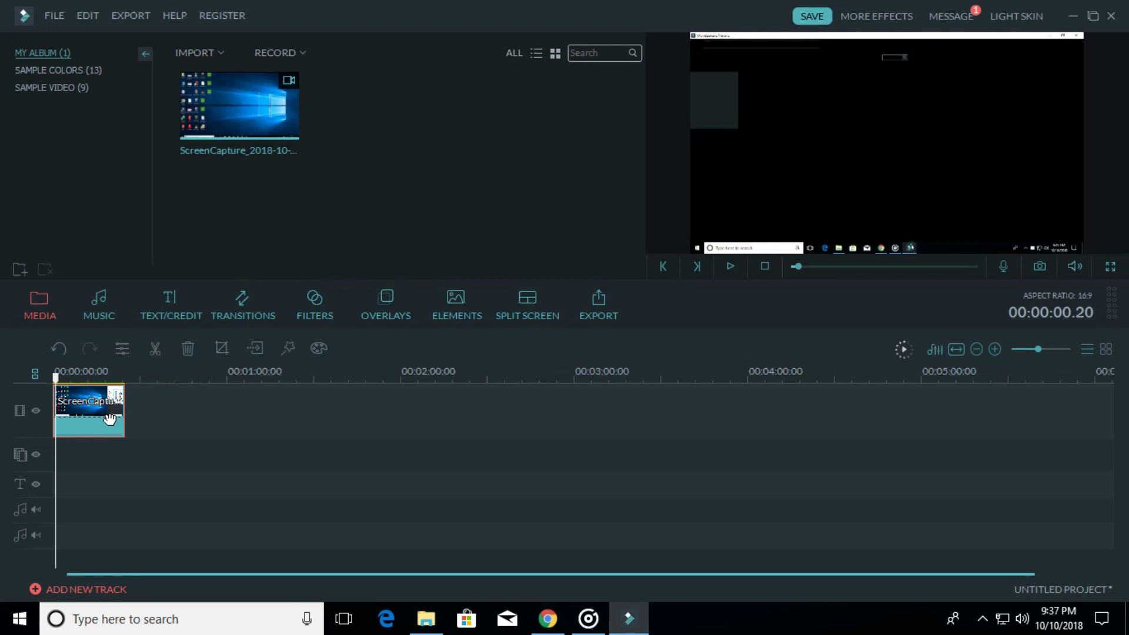
key("space")
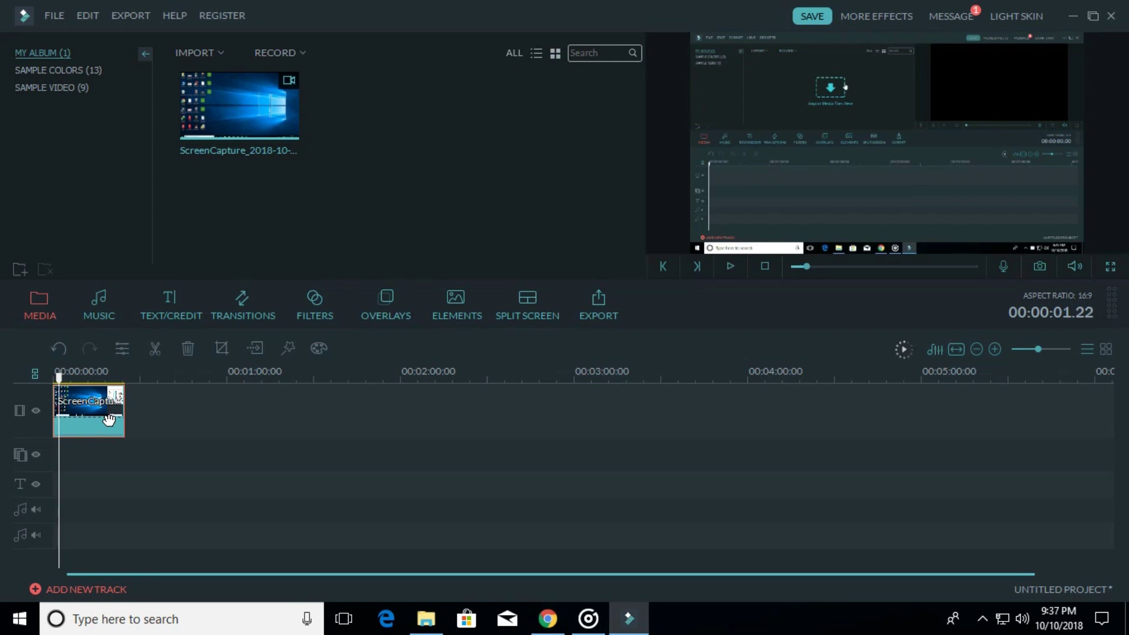
left_click(156, 350)
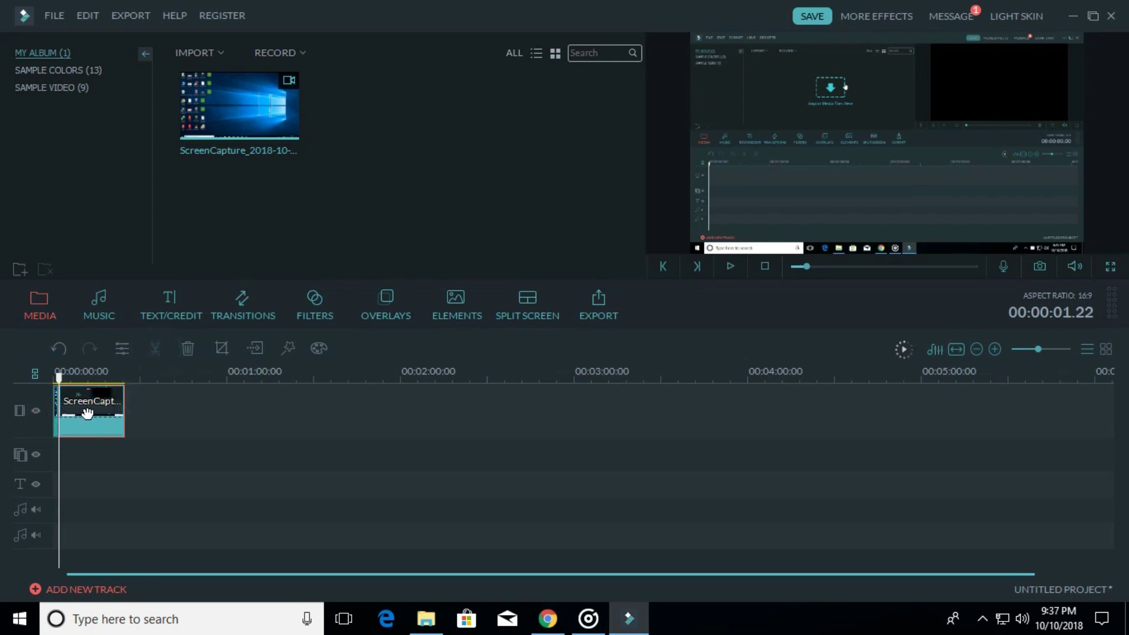
key("ctrl+z")
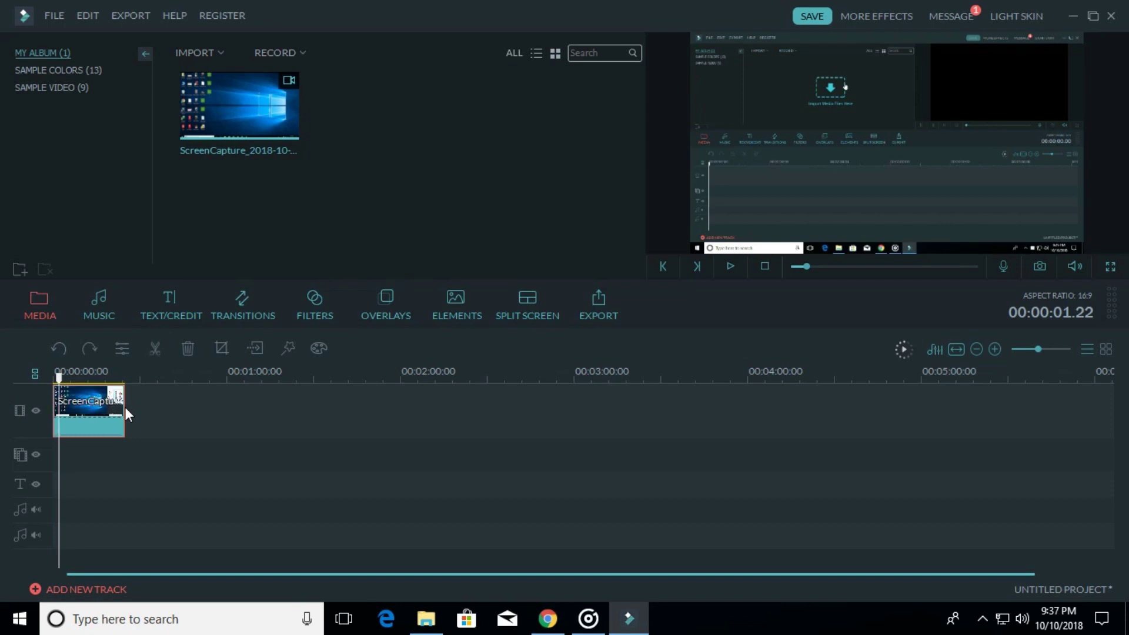
Remove the whole clip from the video track and undo the removal.
left_click(182, 349)
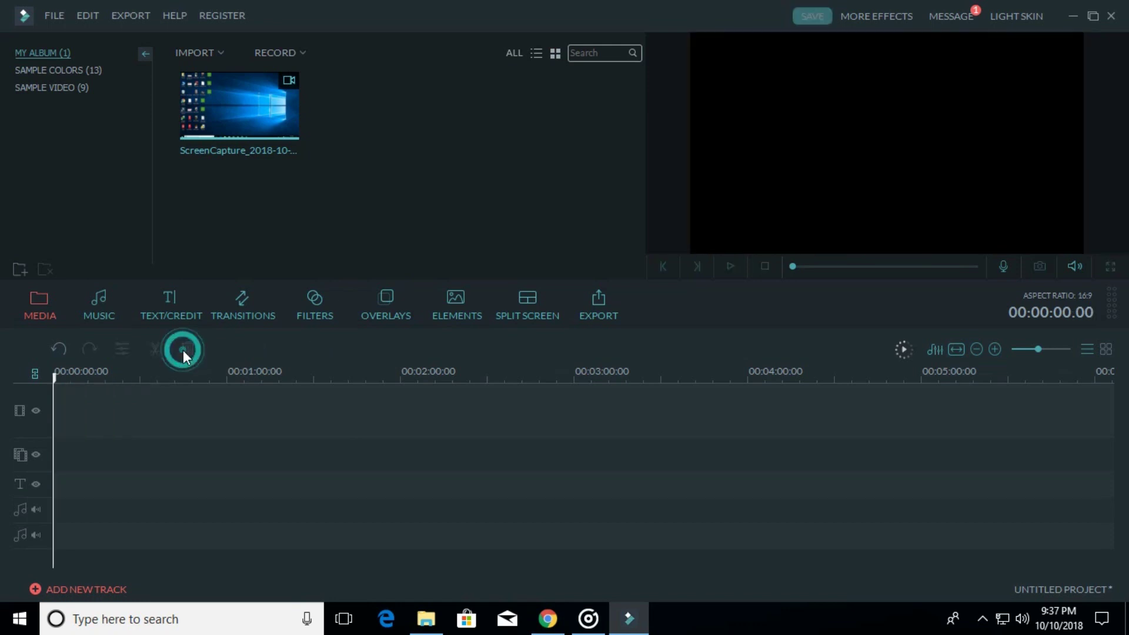
key("ctrl+z")
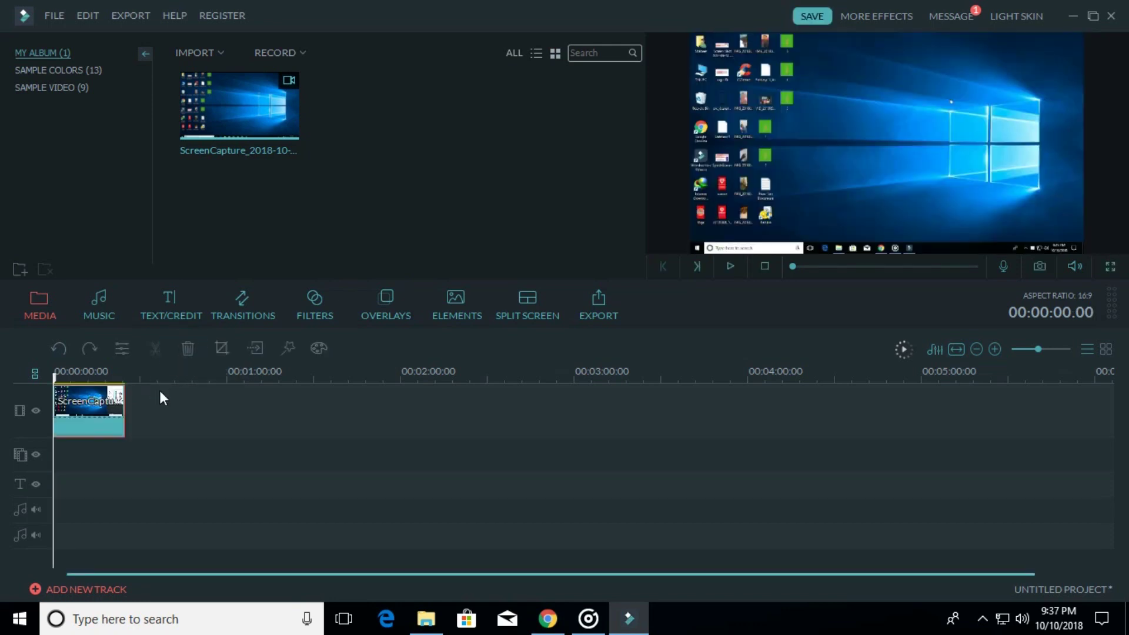
View the Crop and Zoom settings of the timeline clip and close them without applying anything.
left_click(222, 349)
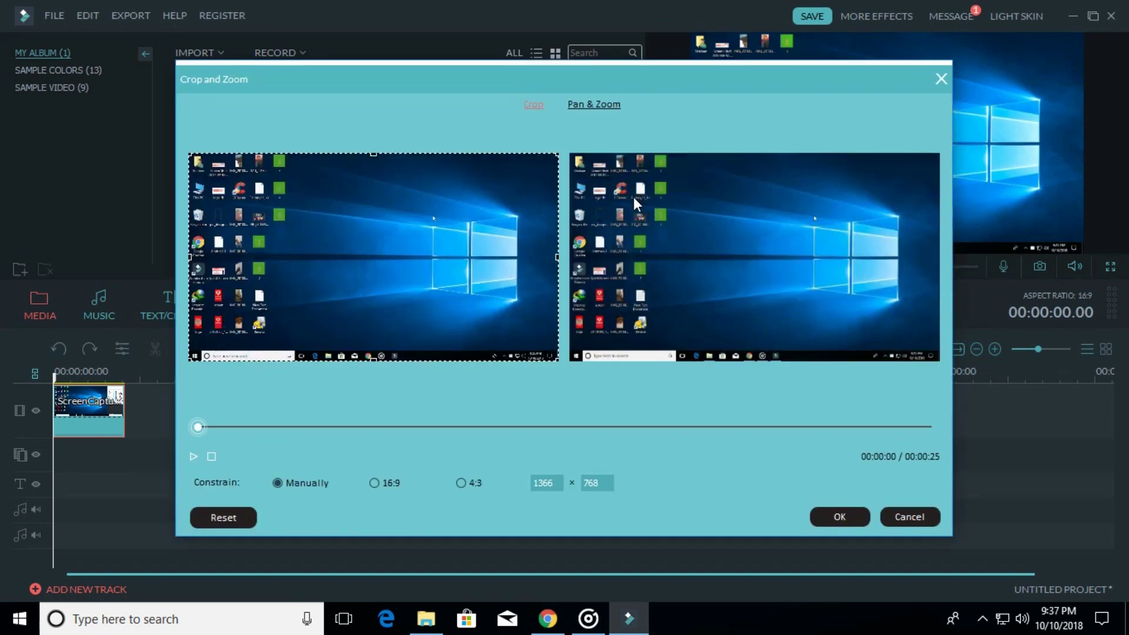
mouse_move(556, 156)
left_mouse_down()
mouse_move(441, 231)
mouse_move(323, 289)
mouse_move(416, 222)
mouse_move(289, 300)
mouse_move(443, 247)
mouse_move(529, 200)
mouse_move(557, 154)
left_mouse_up()
left_click(907, 520)
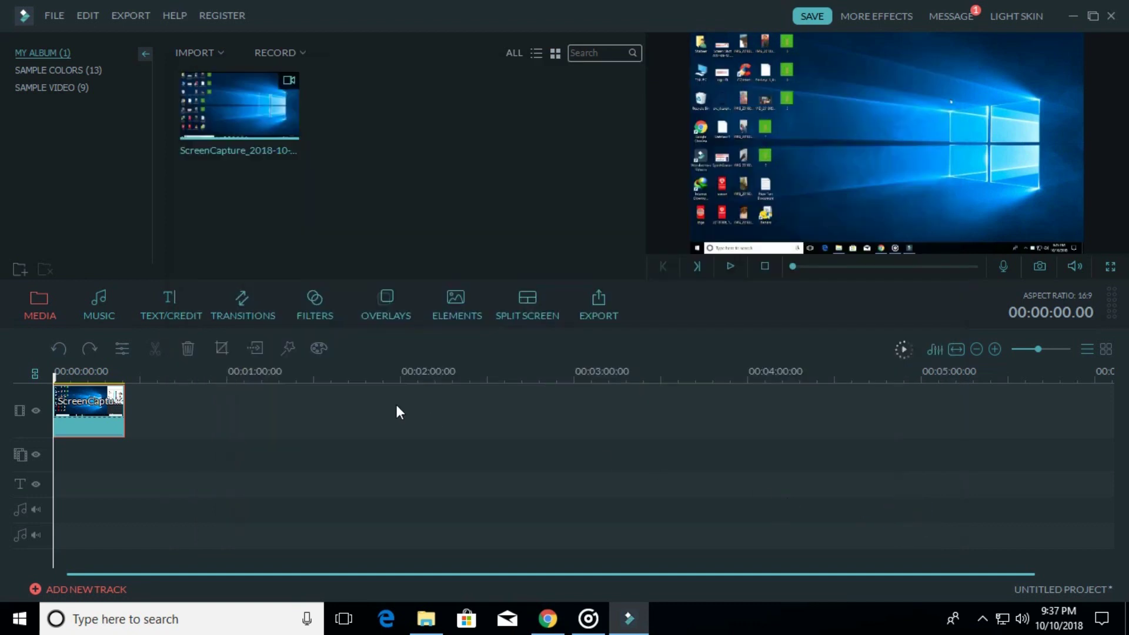
Add a freeze frame at the start of the clip, preview the playback, and return the playhead to 00:00:00.00.
left_click(257, 348)
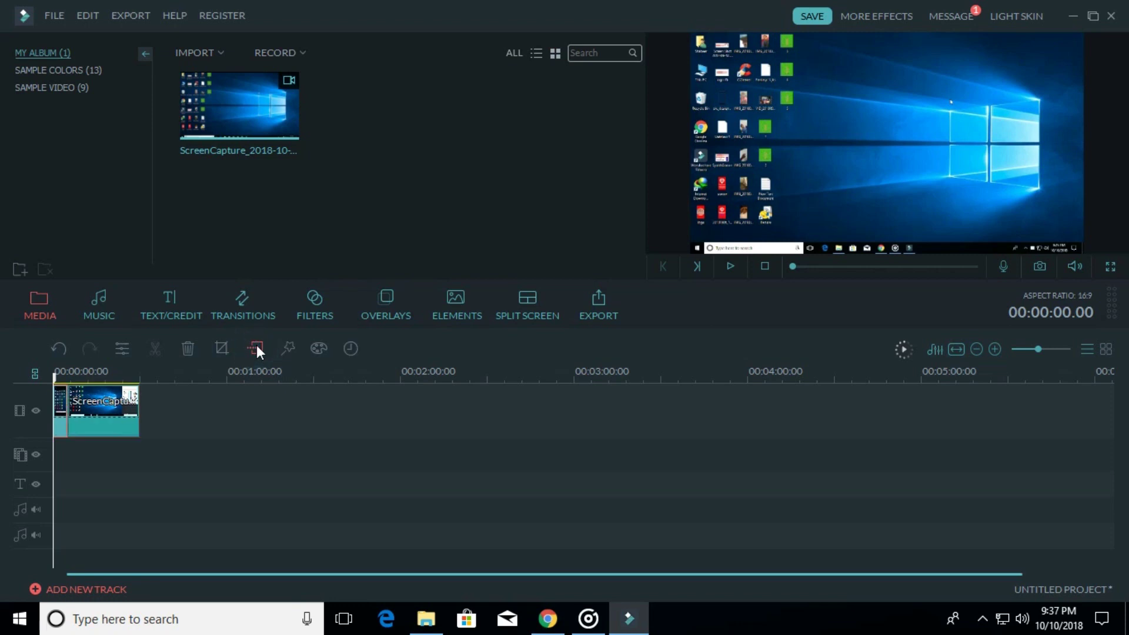
key("space")
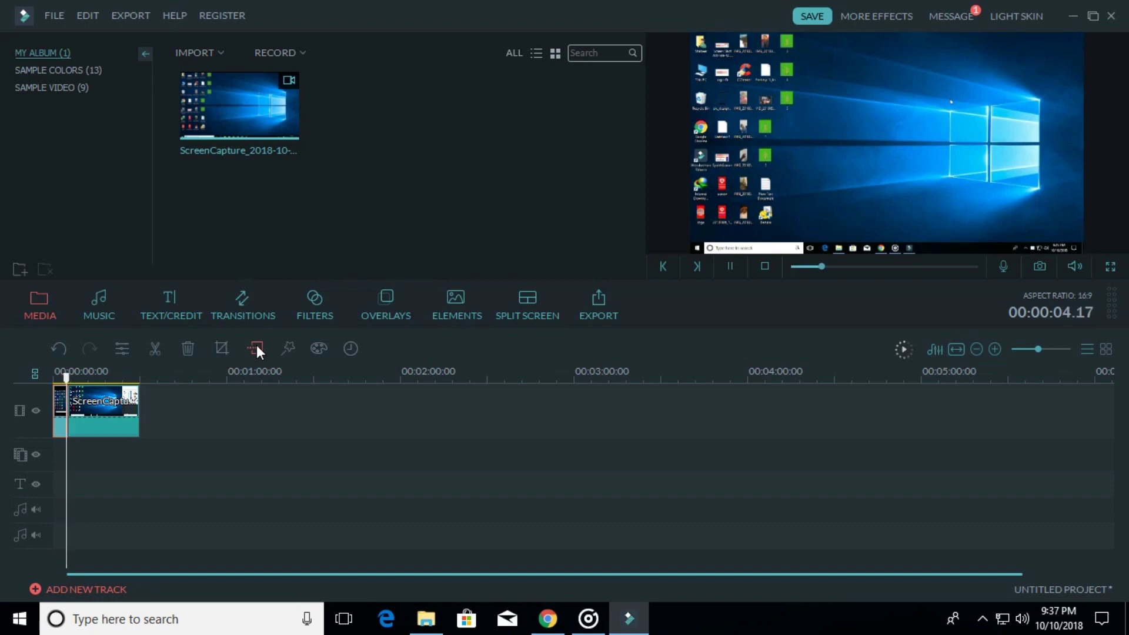
key("space")
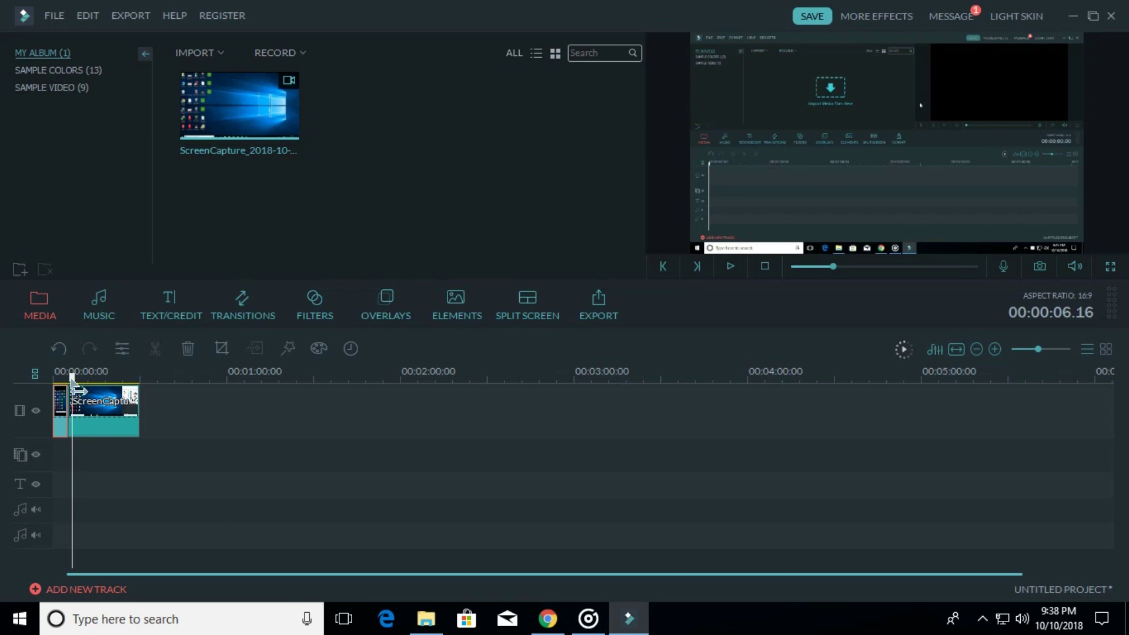
left_click_drag(72, 376, 25, 372)
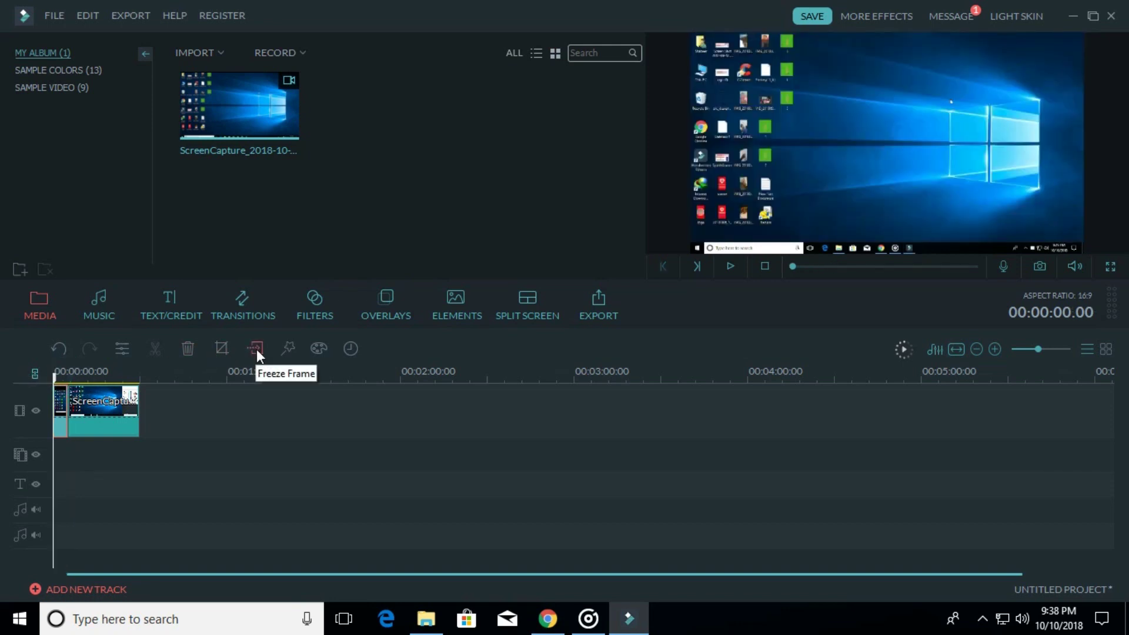
Enable Tilt-Shift for the freeze frame in the Power Tool and widen its sharp band across most of the picture.
left_click(290, 348)
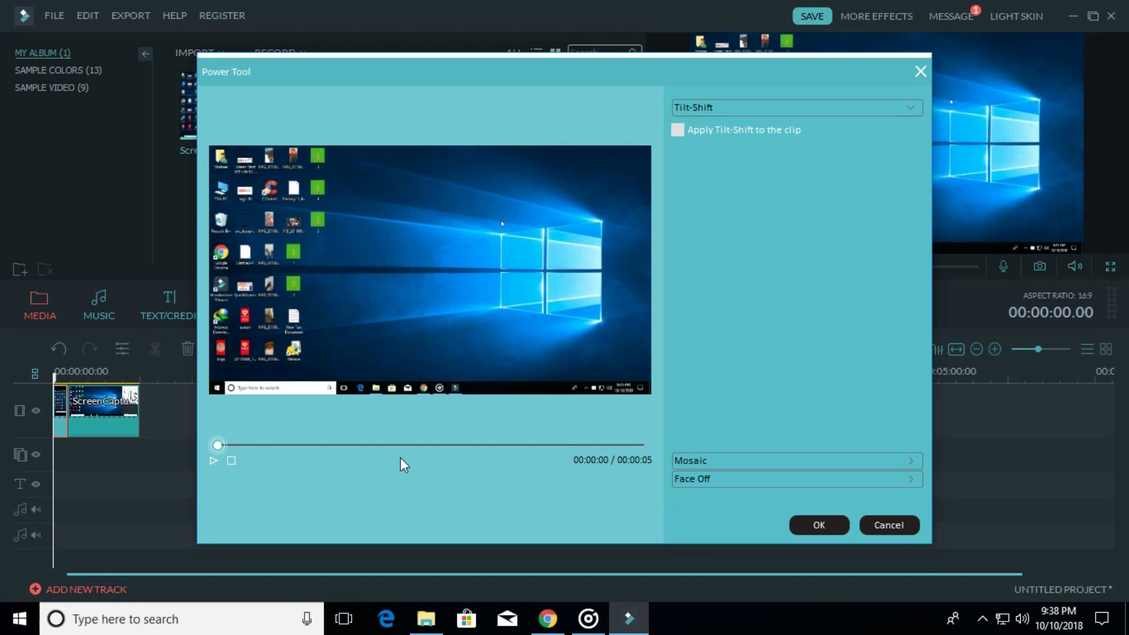
left_click(681, 130)
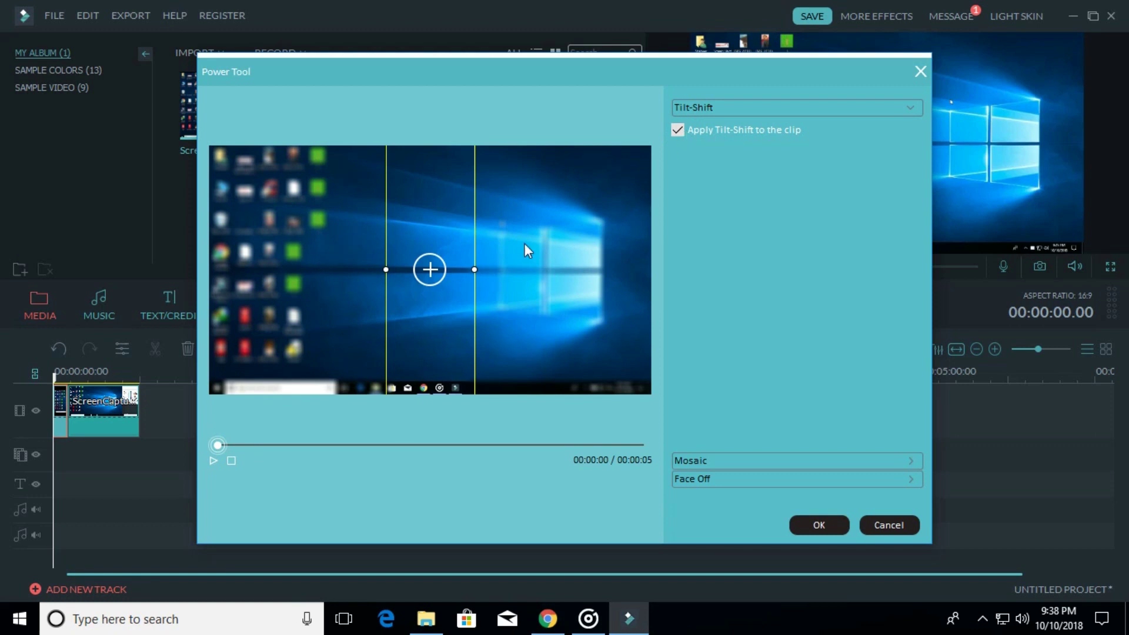
left_click_drag(476, 270, 590, 263)
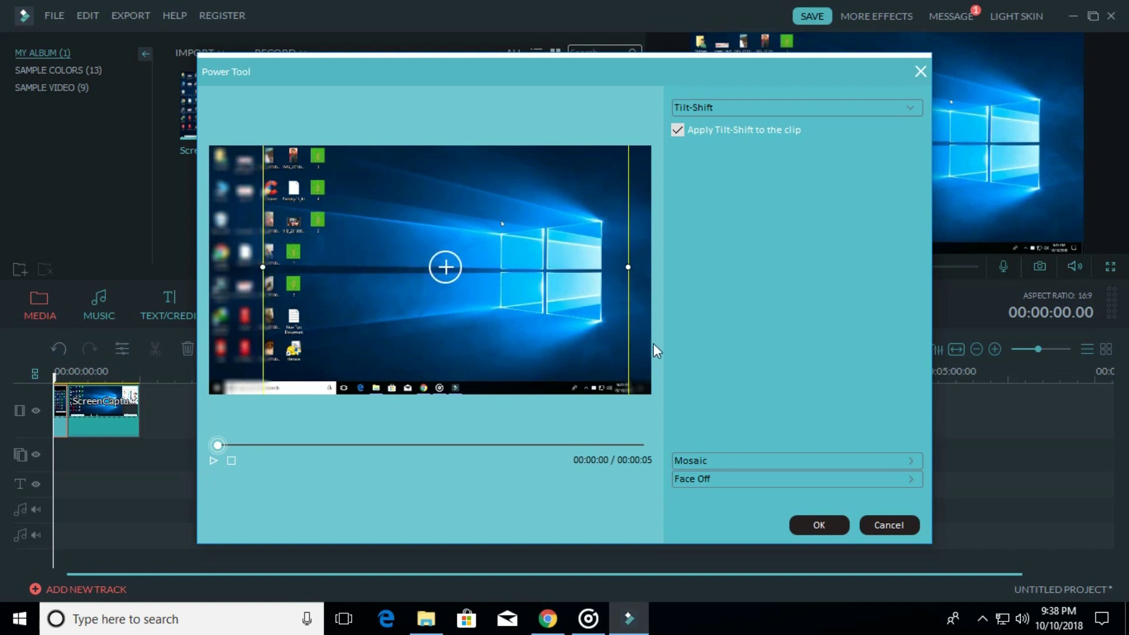
Look through the Mosaic and Face Off options of the Power Tool, leaving both unapplied.
left_click(711, 461)
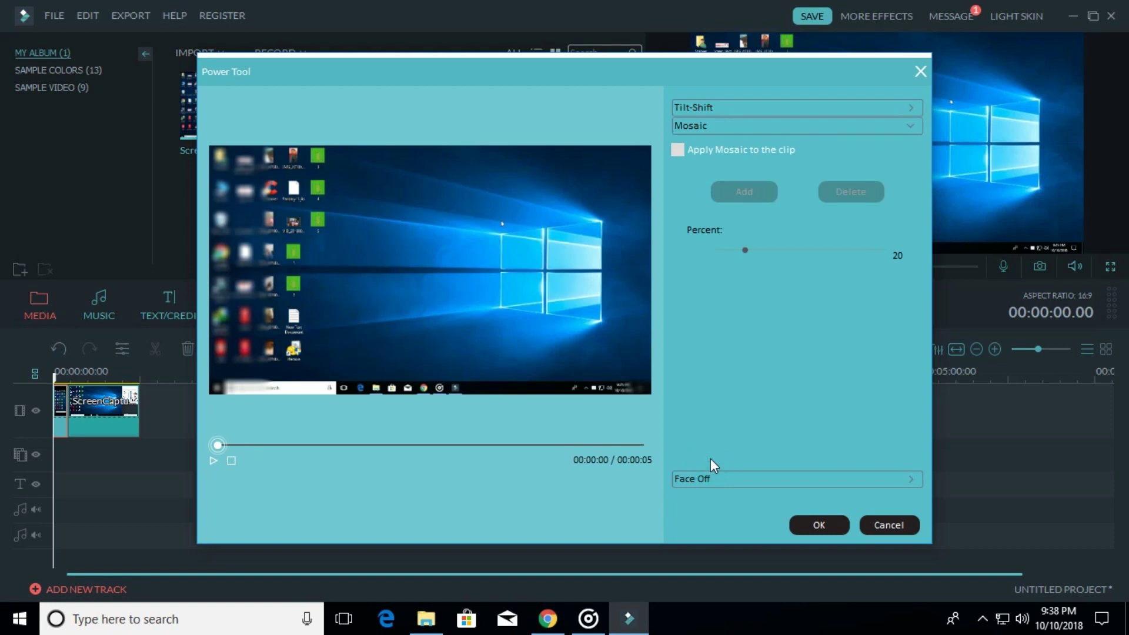
left_click(399, 285)
left_click(269, 276)
left_click(767, 478)
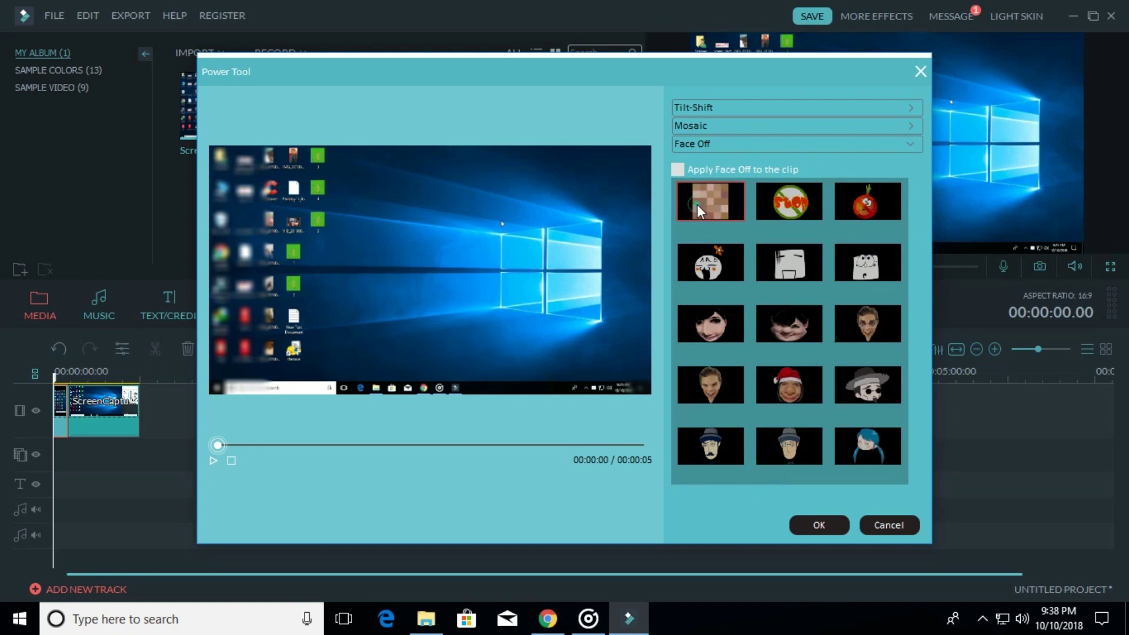
Apply the Tilt-Shift and preview it, and undo it together with the freeze frame.
left_click(819, 525)
key("space")
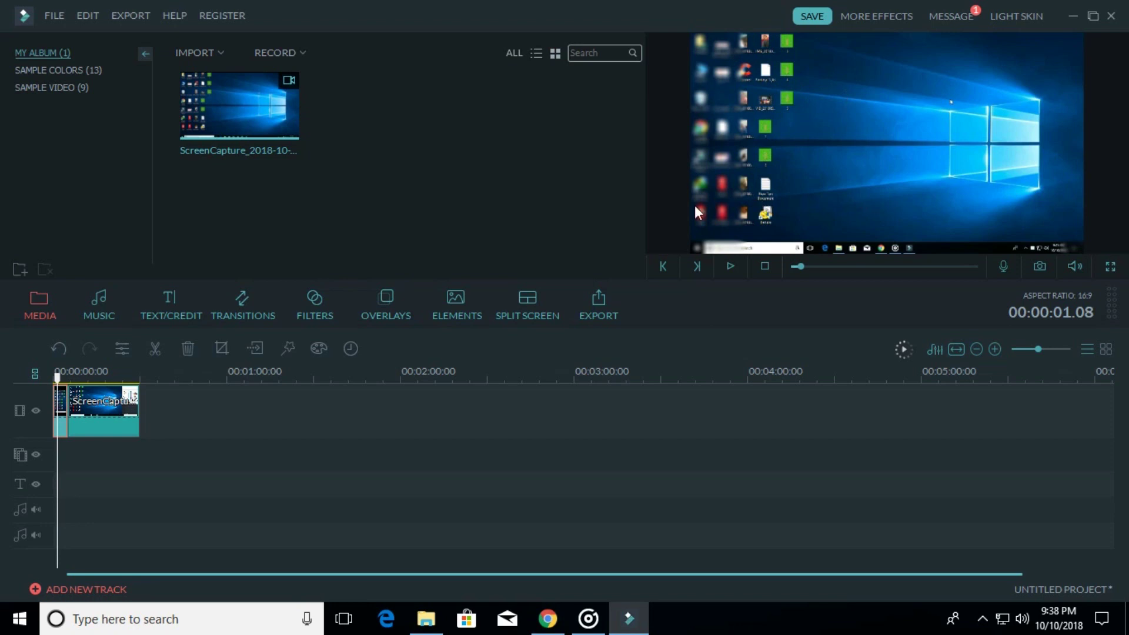
key("ctrl+z")
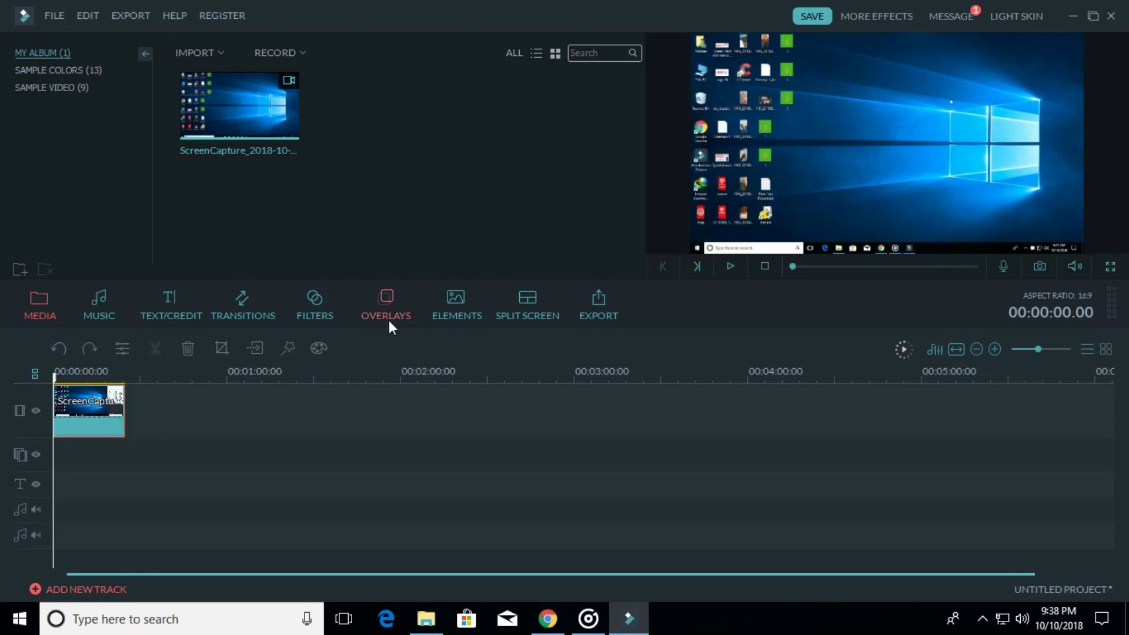
View the clip's Advanced Color Tuning adjustments and accept the window with its values as they are.
left_click(321, 348)
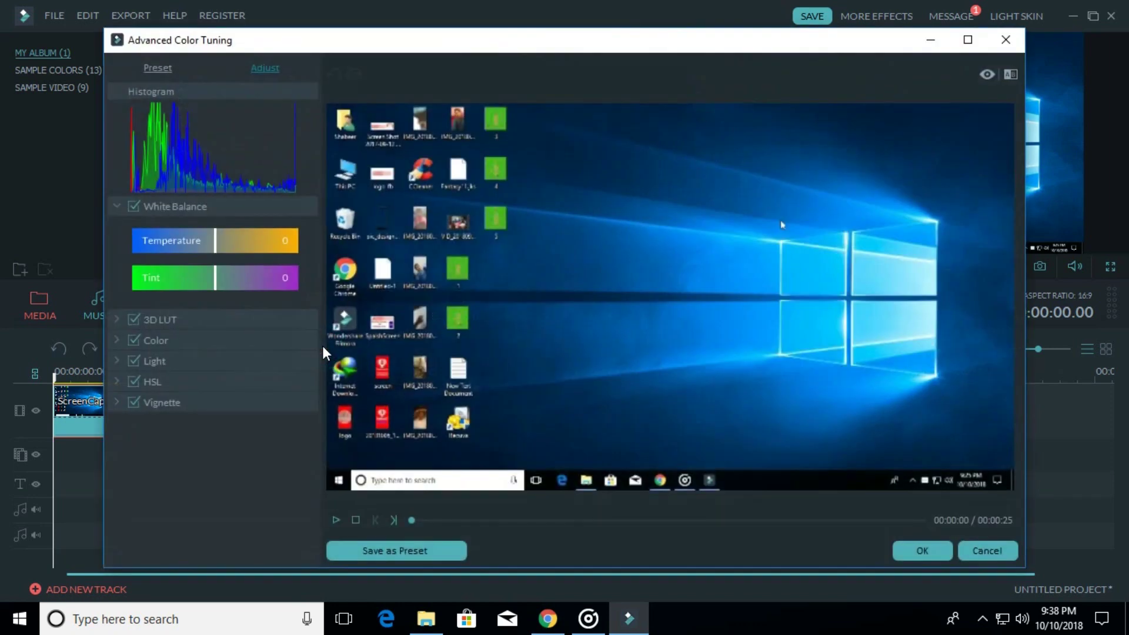
left_click_drag(294, 47, 379, 59)
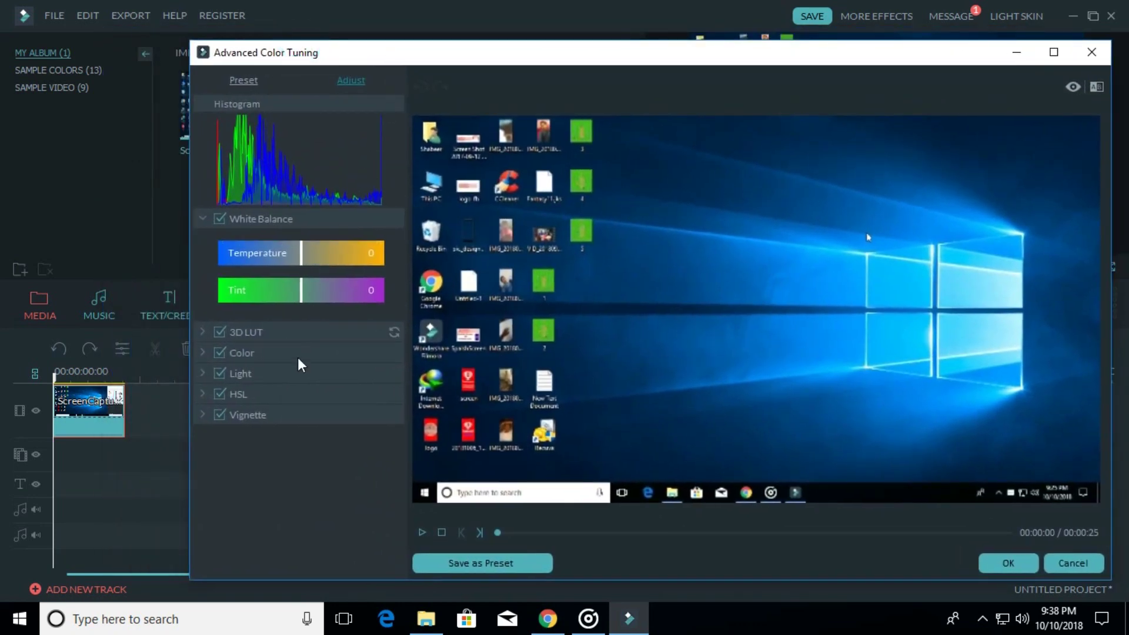
left_click(1009, 562)
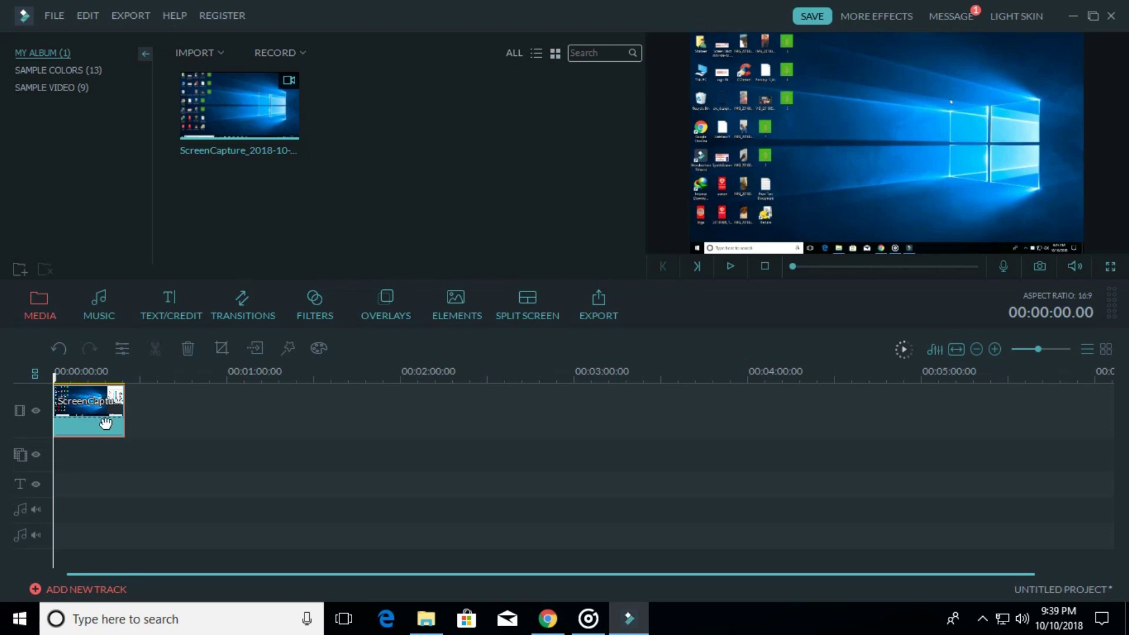
Import the video 20181006_135557 from the Desktop and place it at the start of the overlay track below the main clip.
left_click(190, 51)
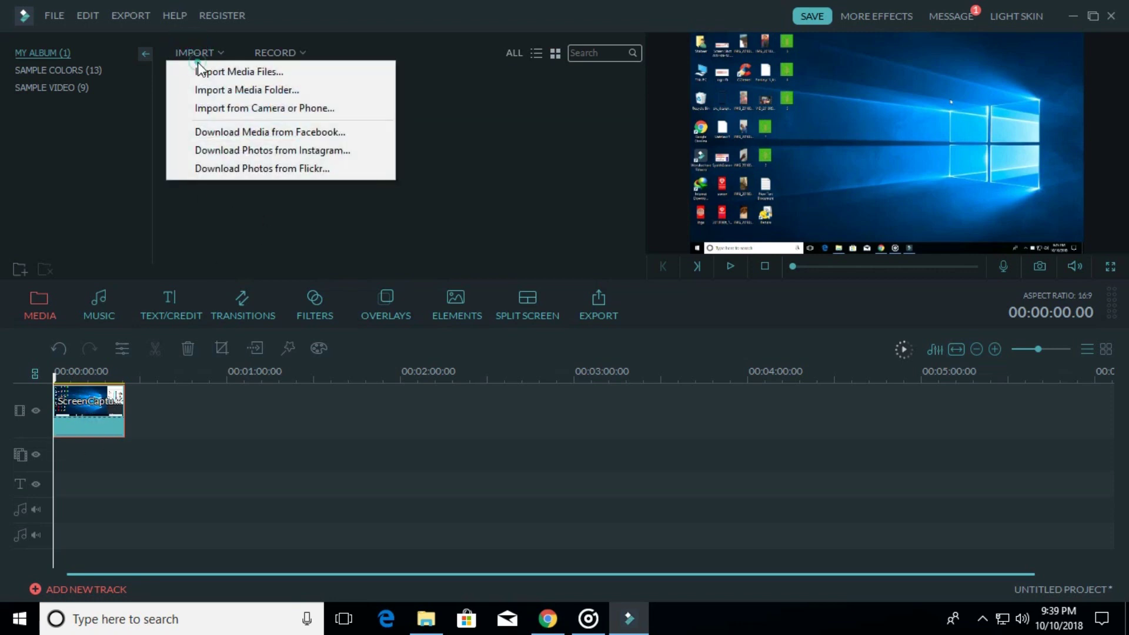
left_click(199, 72)
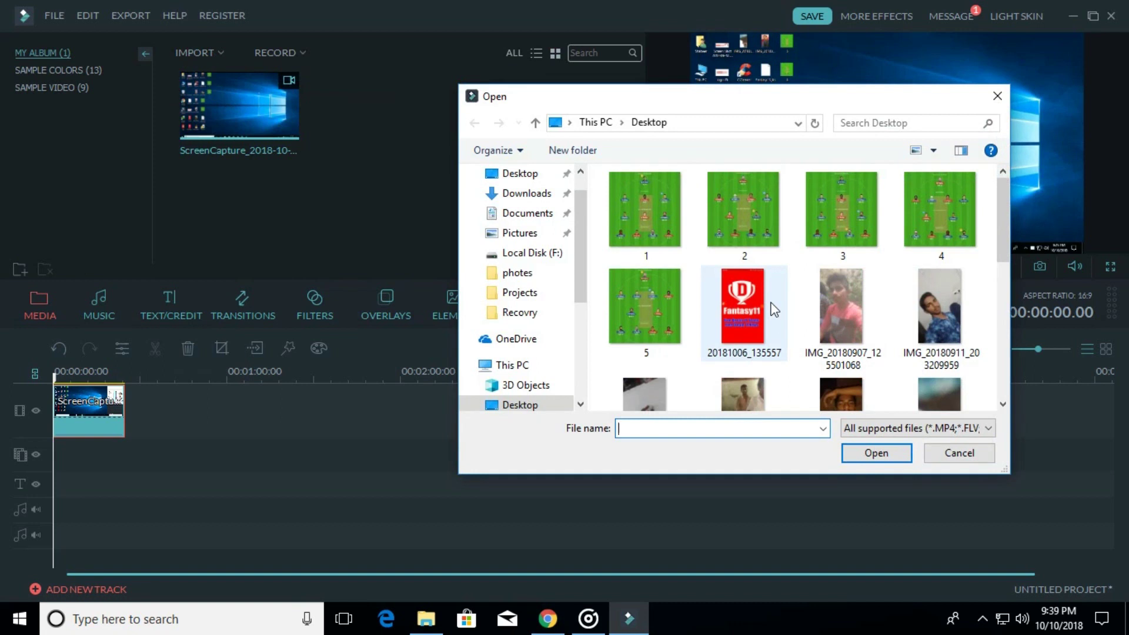
double_click(771, 302)
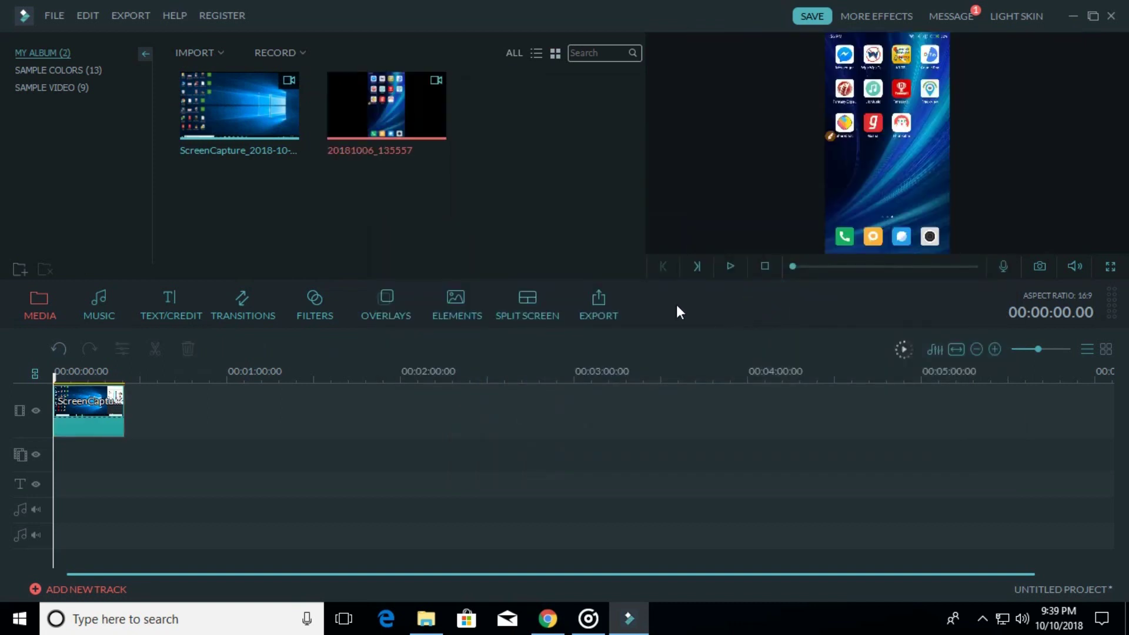
left_click_drag(419, 99, 178, 414)
left_click_drag(86, 447, 58, 446)
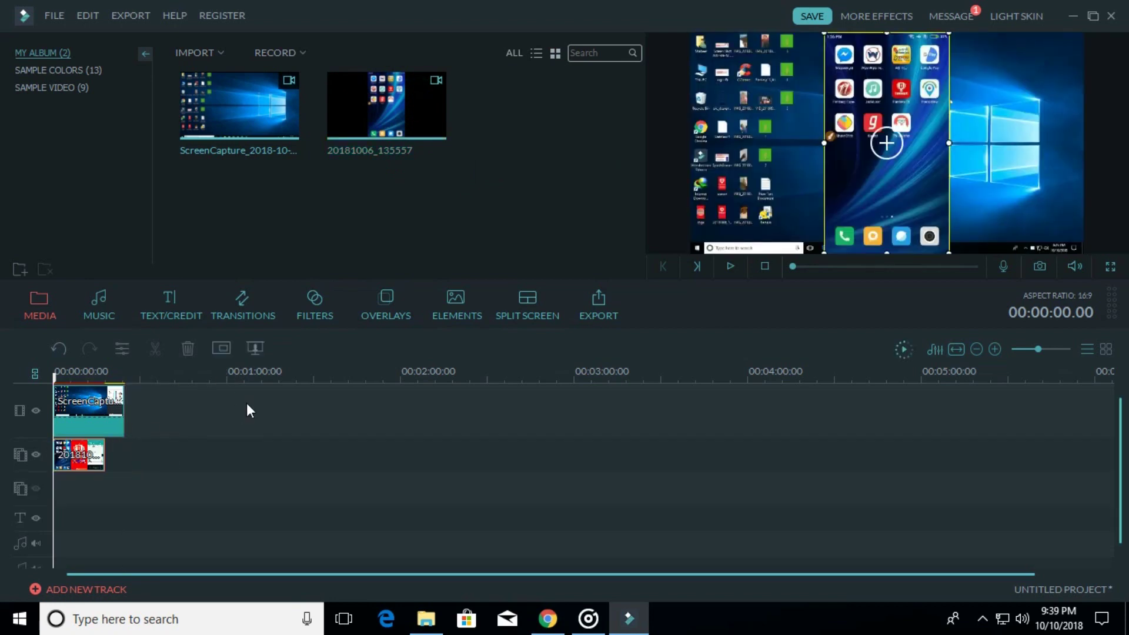
Shrink the overlaid phone video, move it toward the right side of the frame, and preview the composite.
mouse_move(949, 33)
left_mouse_down()
mouse_move(924, 72)
mouse_move(939, 87)
mouse_move(964, 29)
left_mouse_up()
left_click_drag(930, 73, 984, 77)
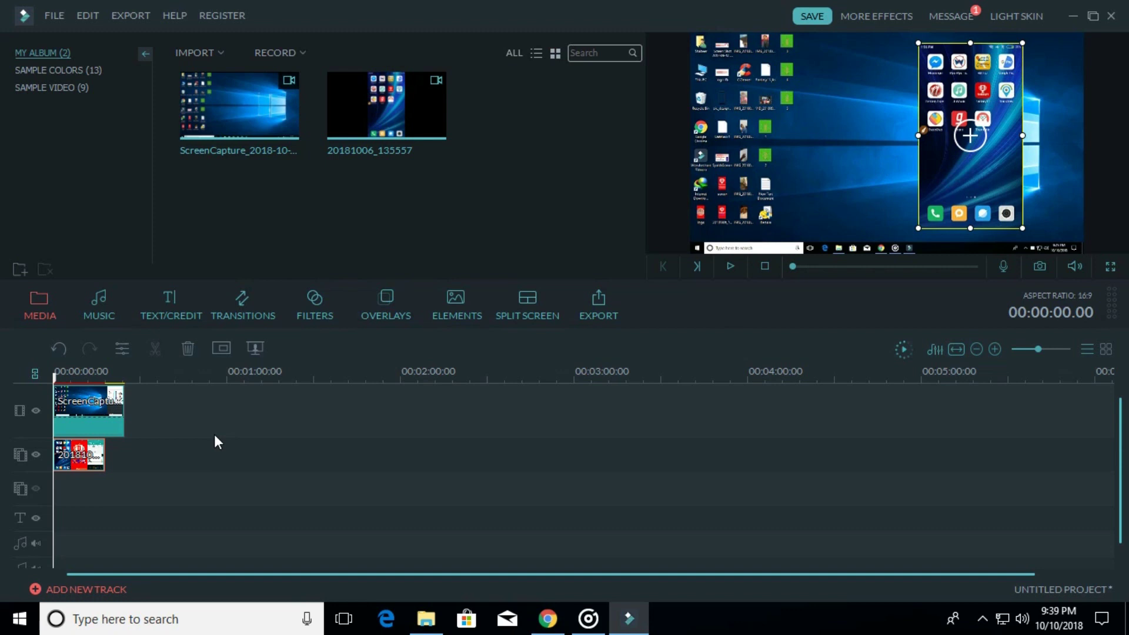
key("space")
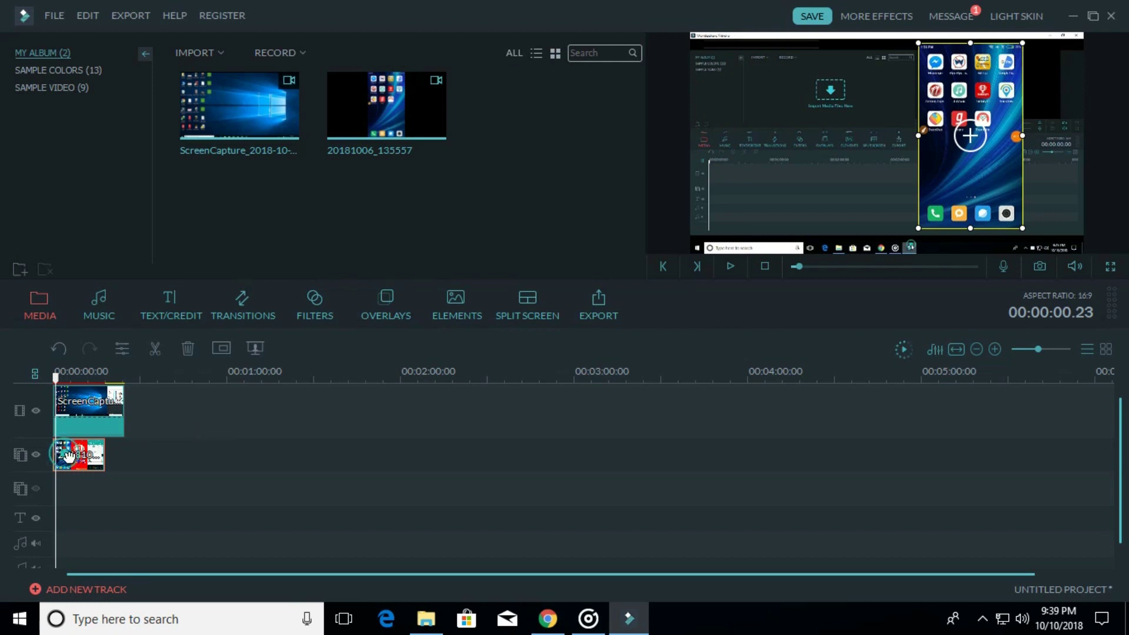
Delete the phone video from the overlay track and from the media album.
key("Delete")
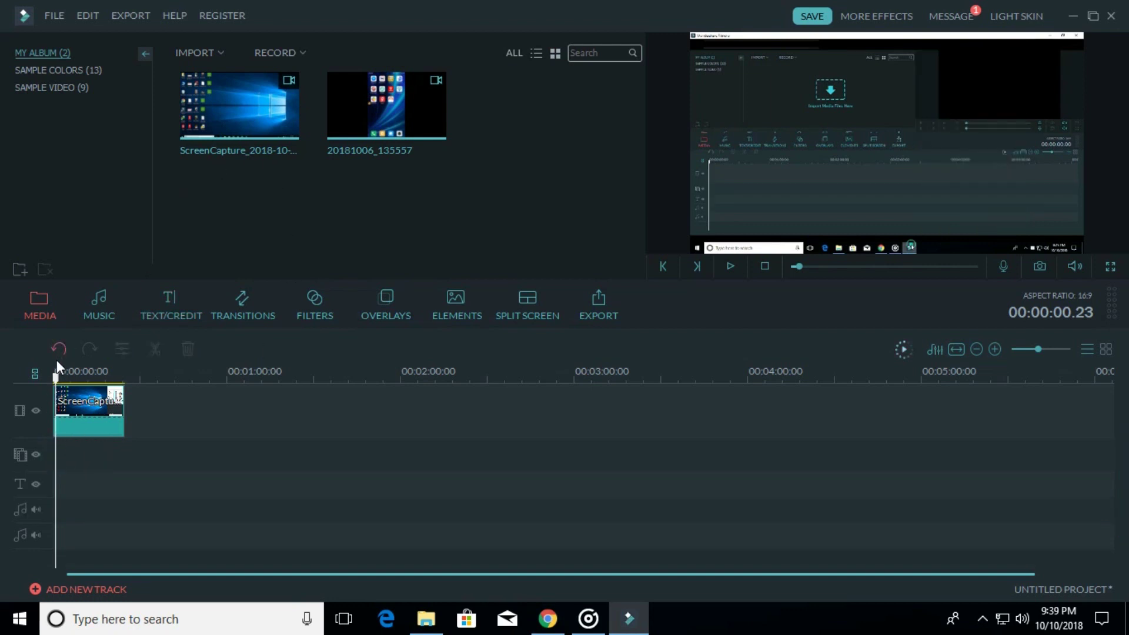
left_click(425, 120)
key("Delete")
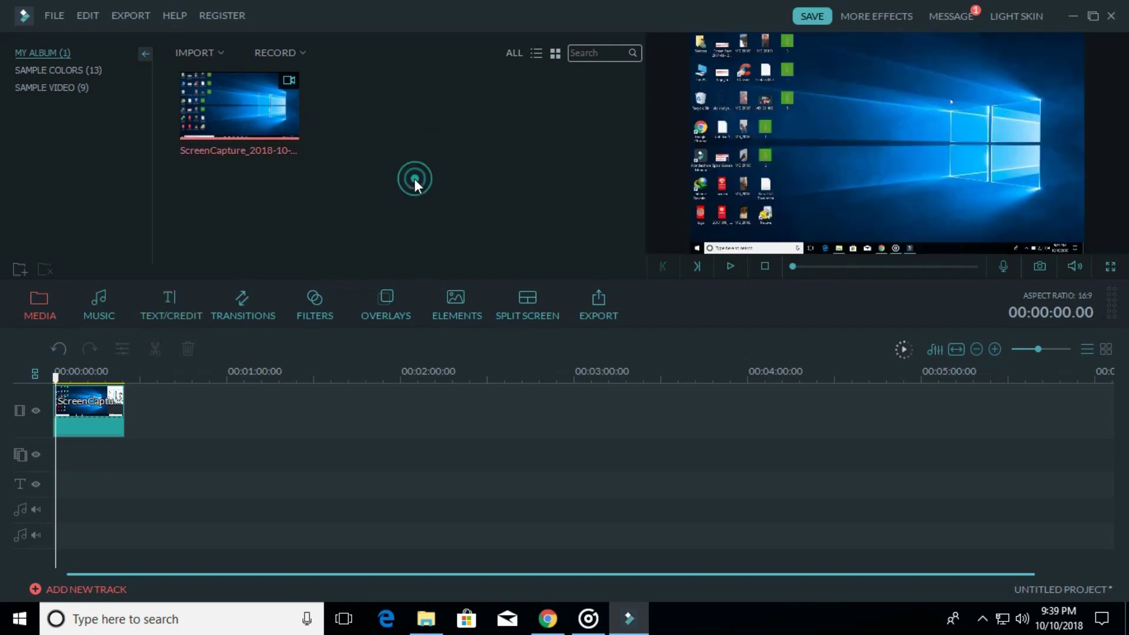
right_click(414, 179)
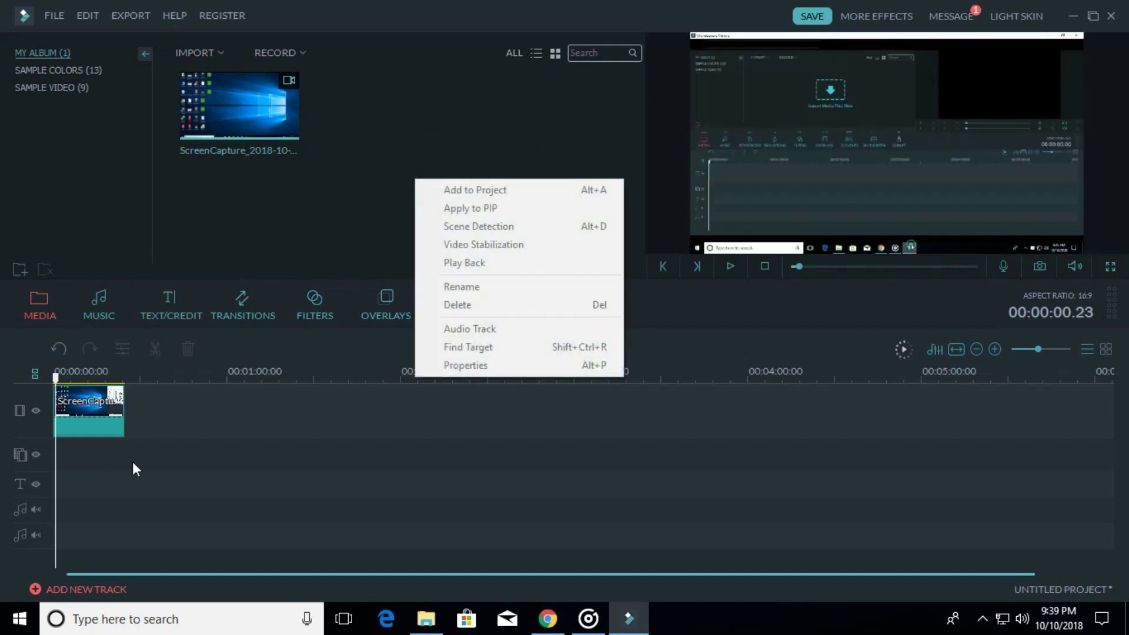
left_click(100, 203)
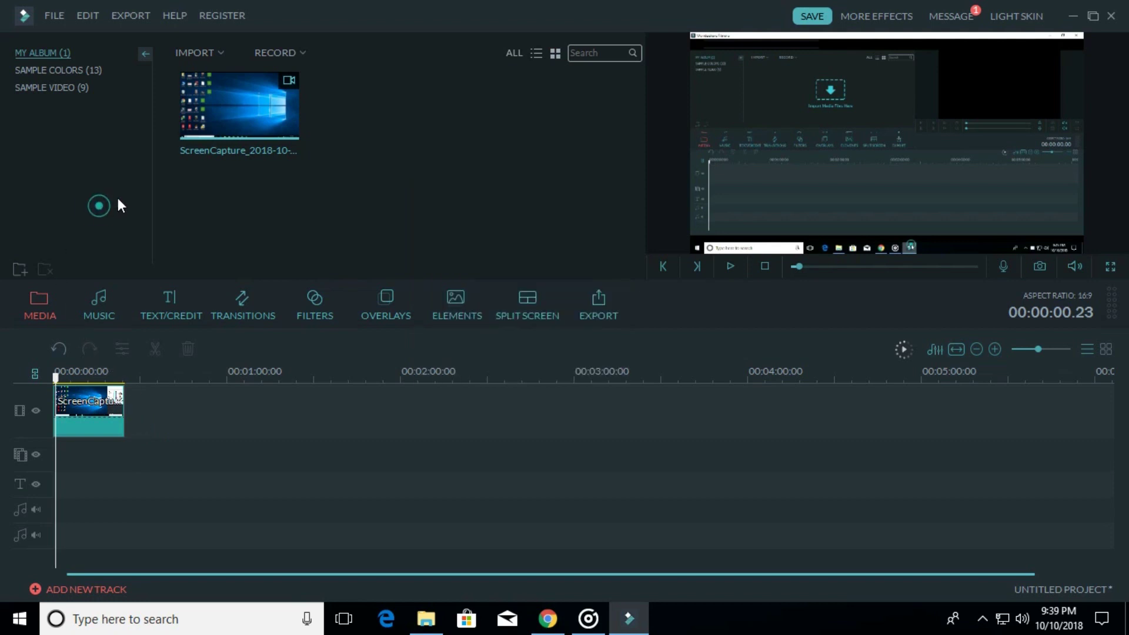
Import the logo image from the Desktop into the media album.
left_click(197, 56)
left_click(208, 74)
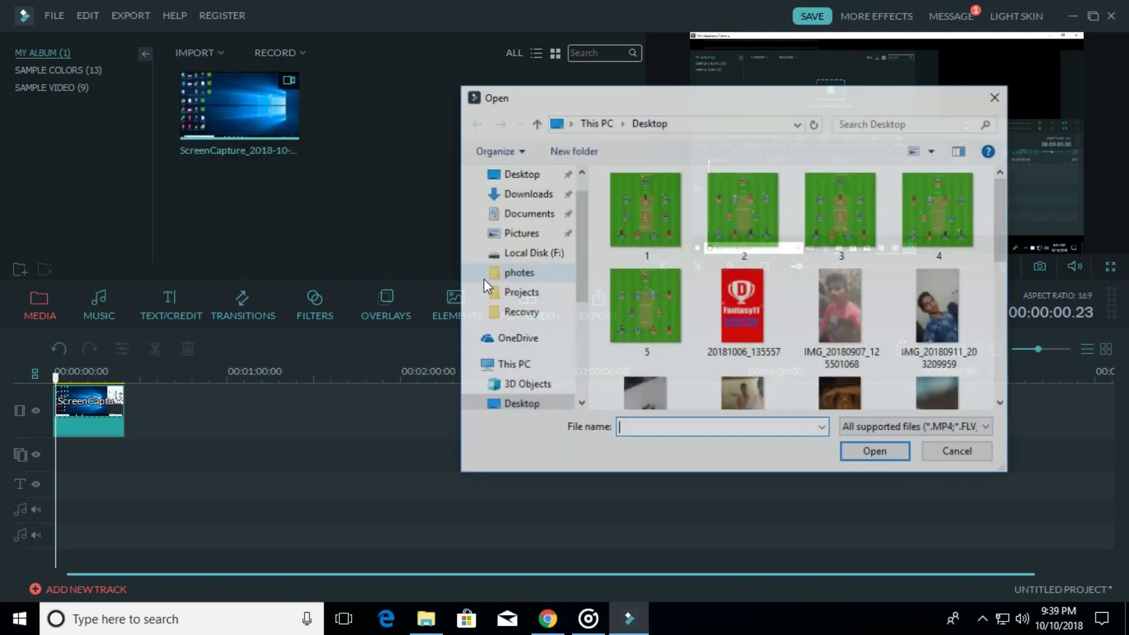
scroll(708, 380, "down", 5)
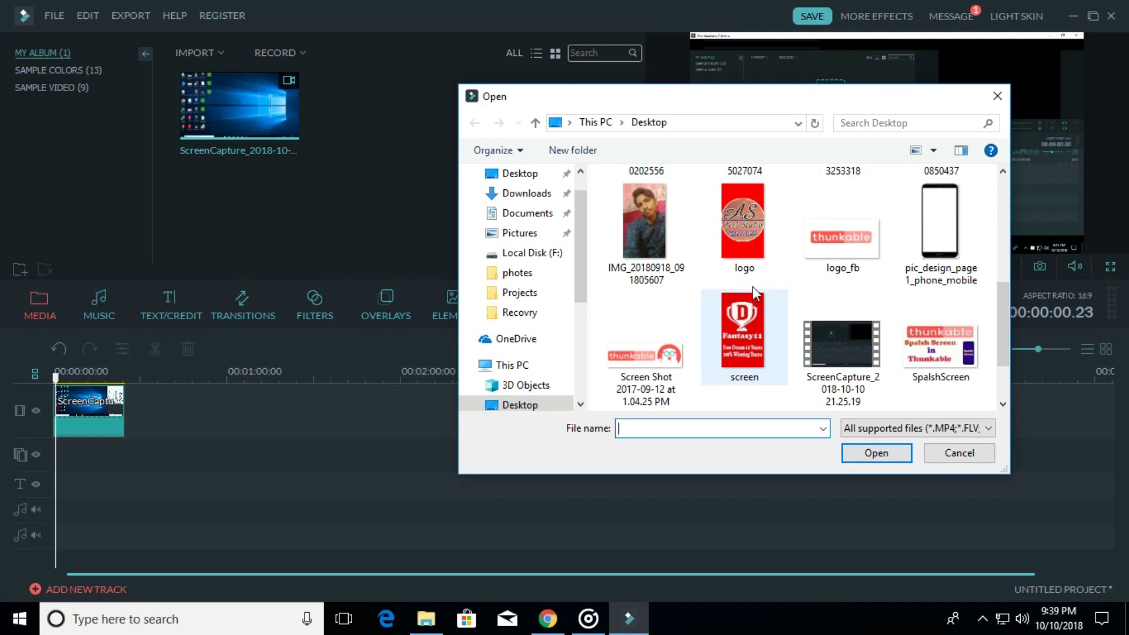
double_click(743, 220)
Add the logo image after the screen-capture clip on the video track, preview the timeline, and lengthen the image's duration.
left_click_drag(434, 101, 107, 377)
key("space")
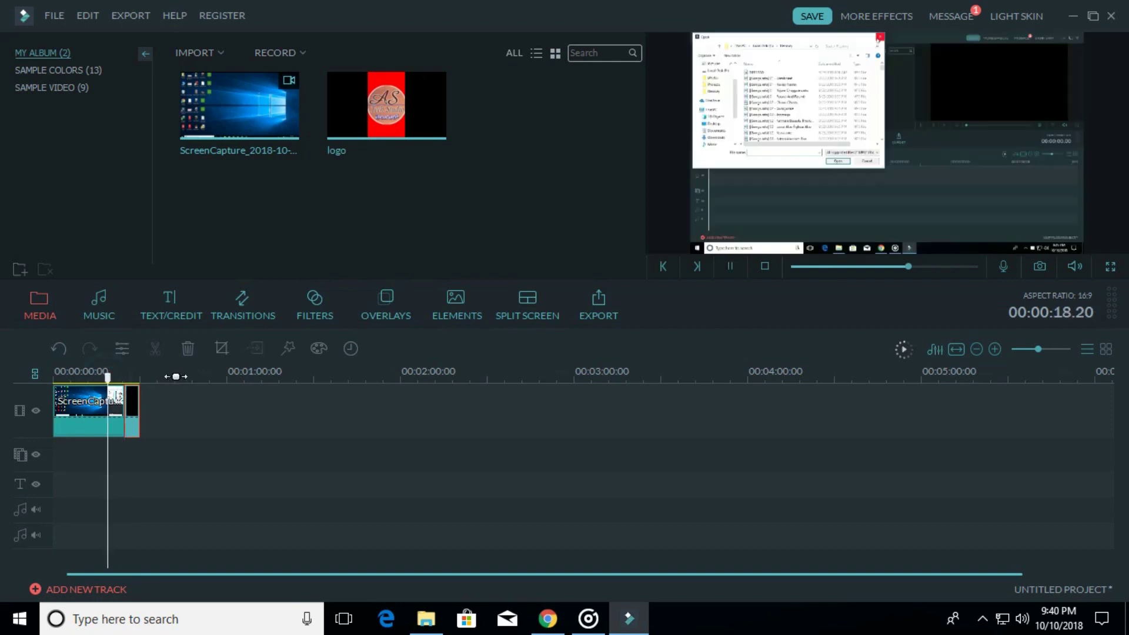
key("space")
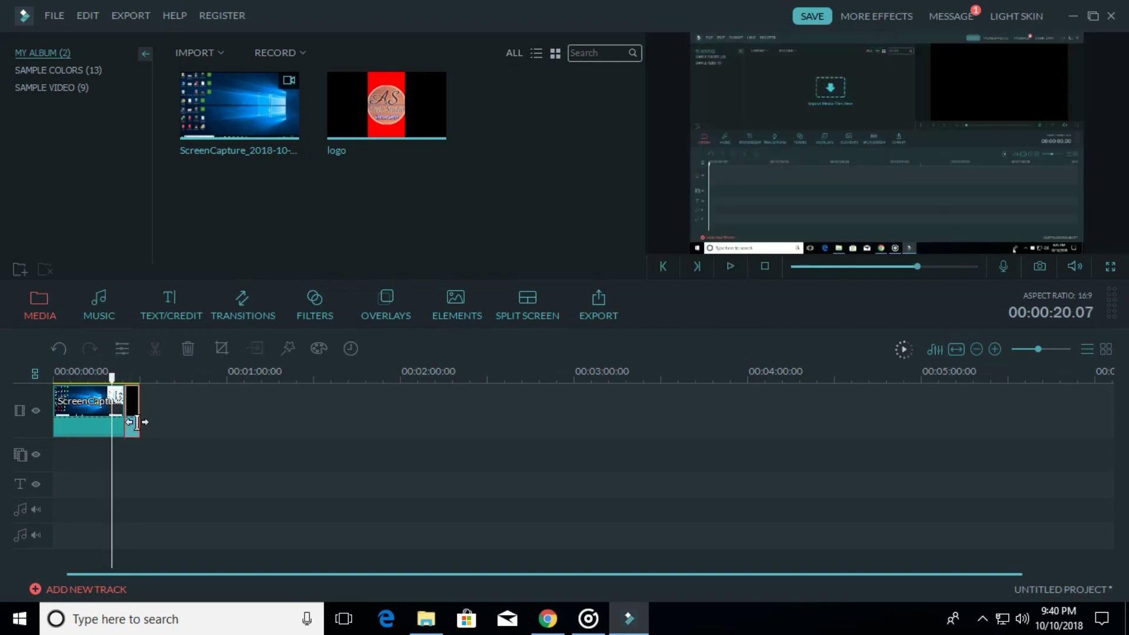
left_click(137, 407)
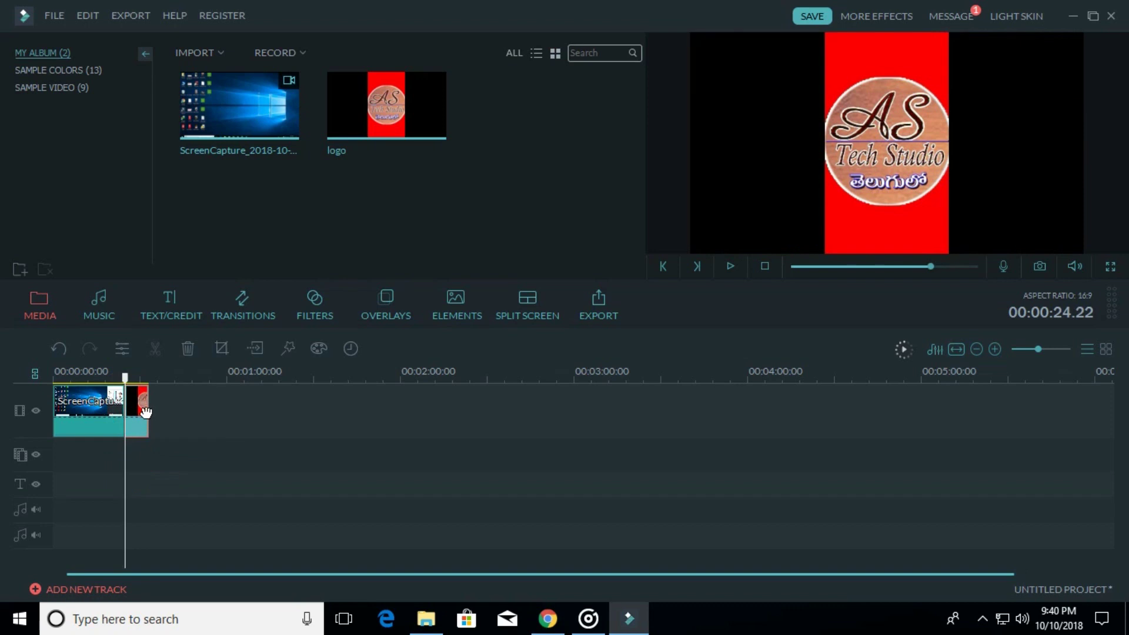
Remove the logo image from the video track, place it at the start of the overlay track, and preview it.
left_click(146, 422)
key("Delete")
left_click_drag(411, 142, 53, 453)
left_click_drag(406, 109, 60, 457)
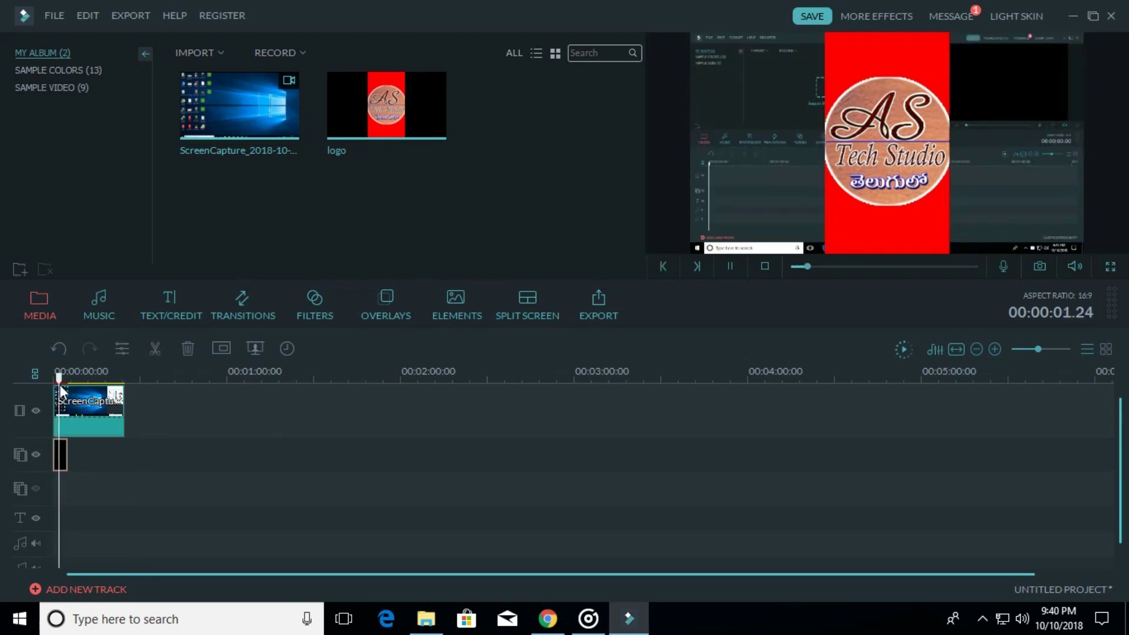
key("space")
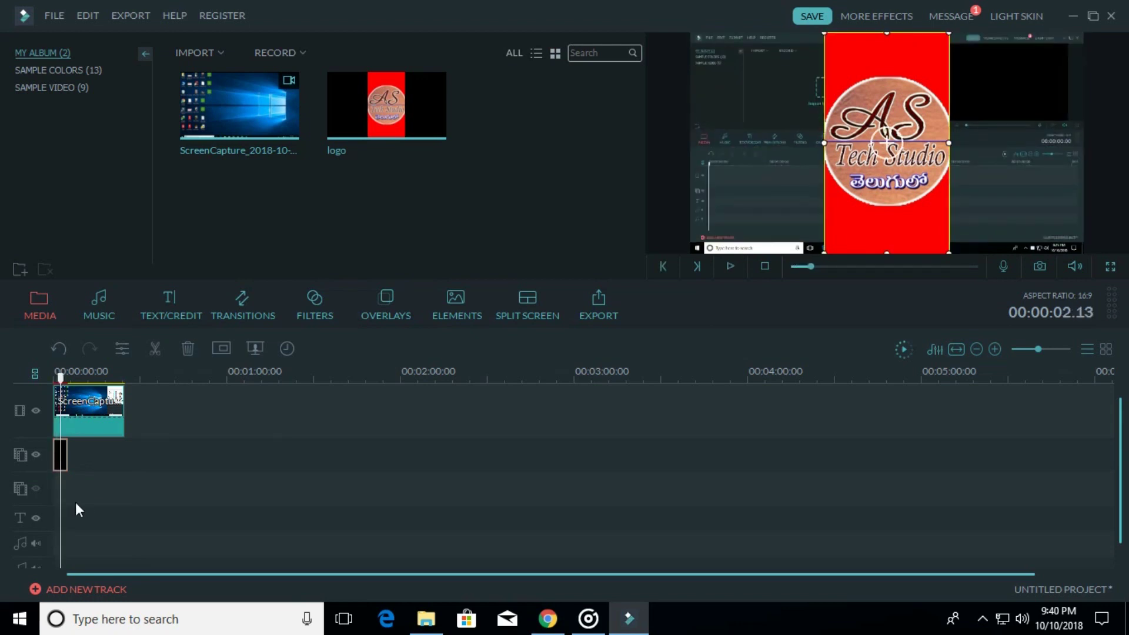
Delete the logo image from the overlay track and select the screen-capture clip.
left_click(61, 451)
key("Delete")
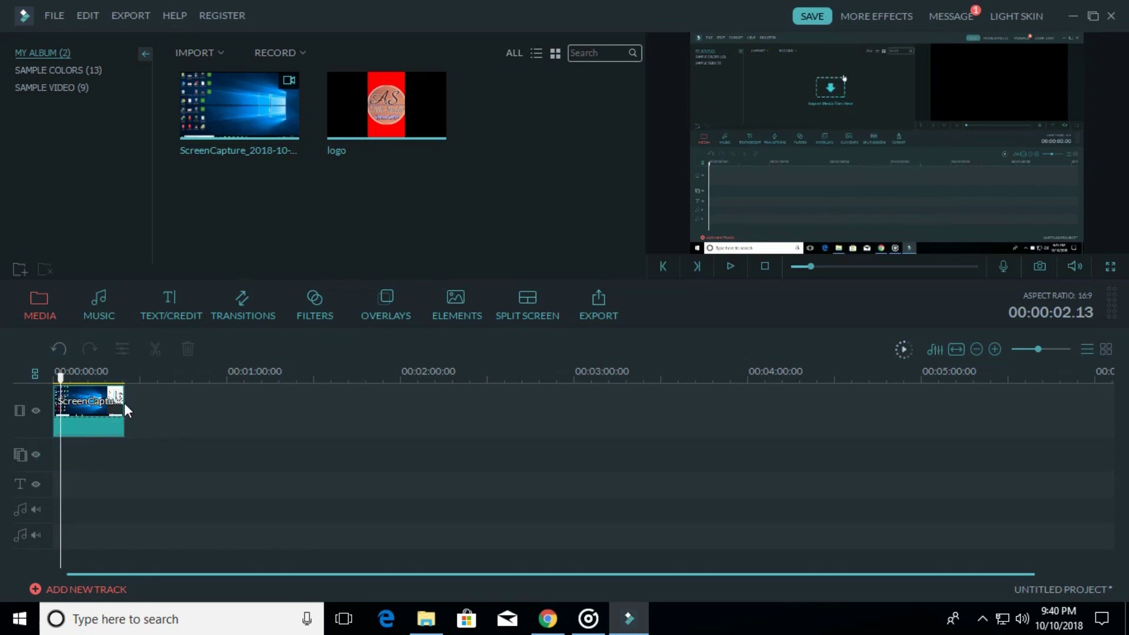
left_click(97, 432)
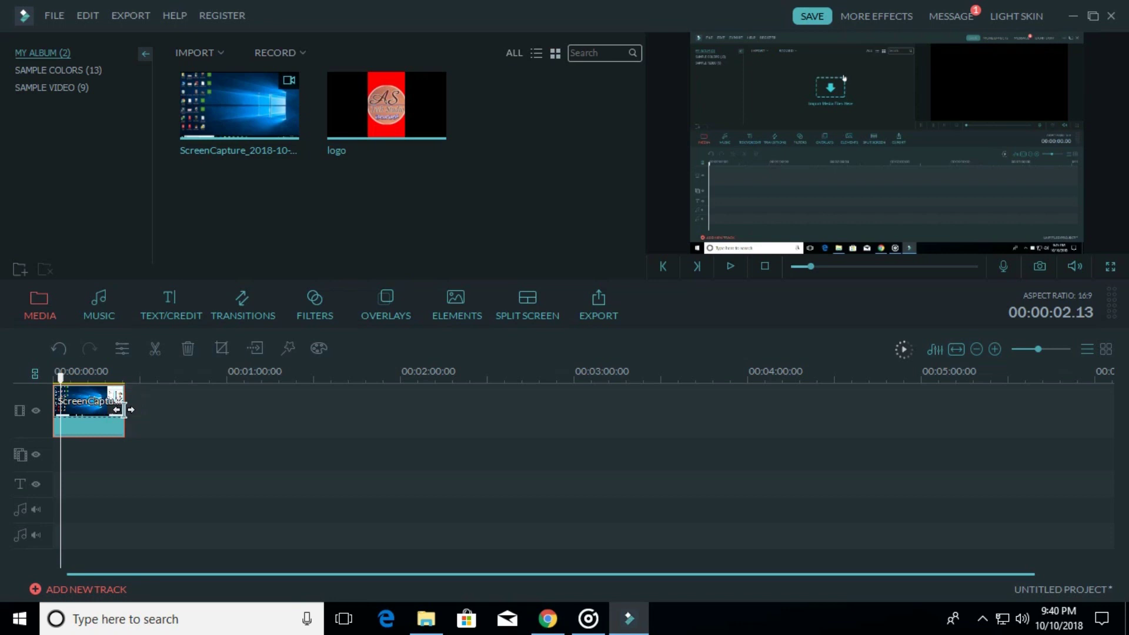
Try to extend the end of the screen-capture clip on the video track.
left_click_drag(123, 409, 153, 419)
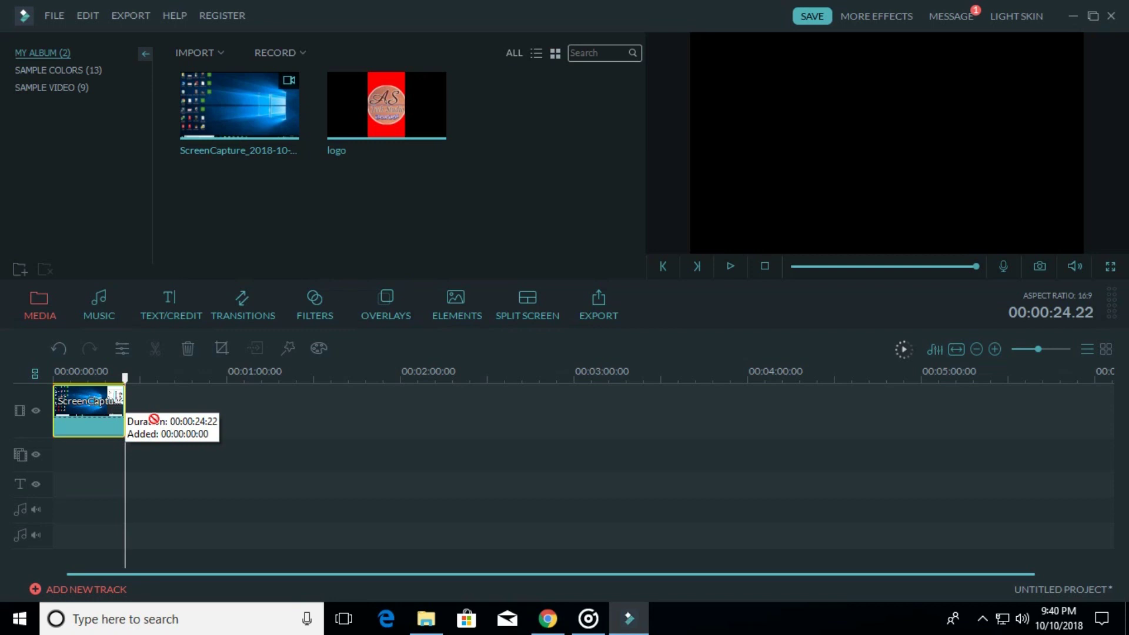
left_click_drag(153, 419, 149, 414)
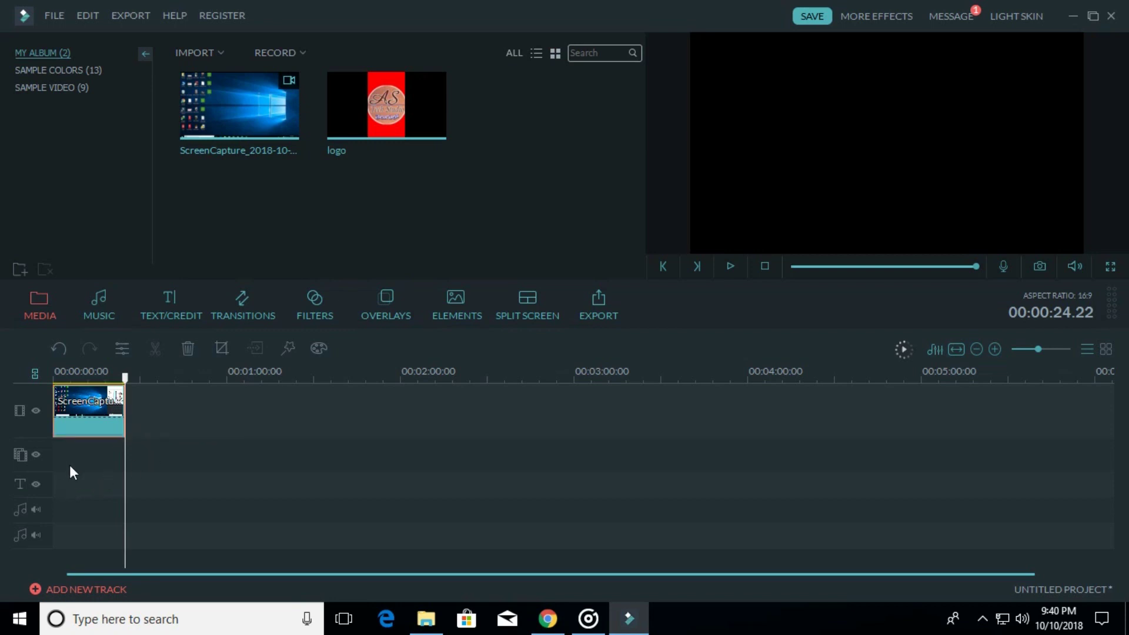
Browse the Opener presets in the text and credit library.
left_click(156, 299)
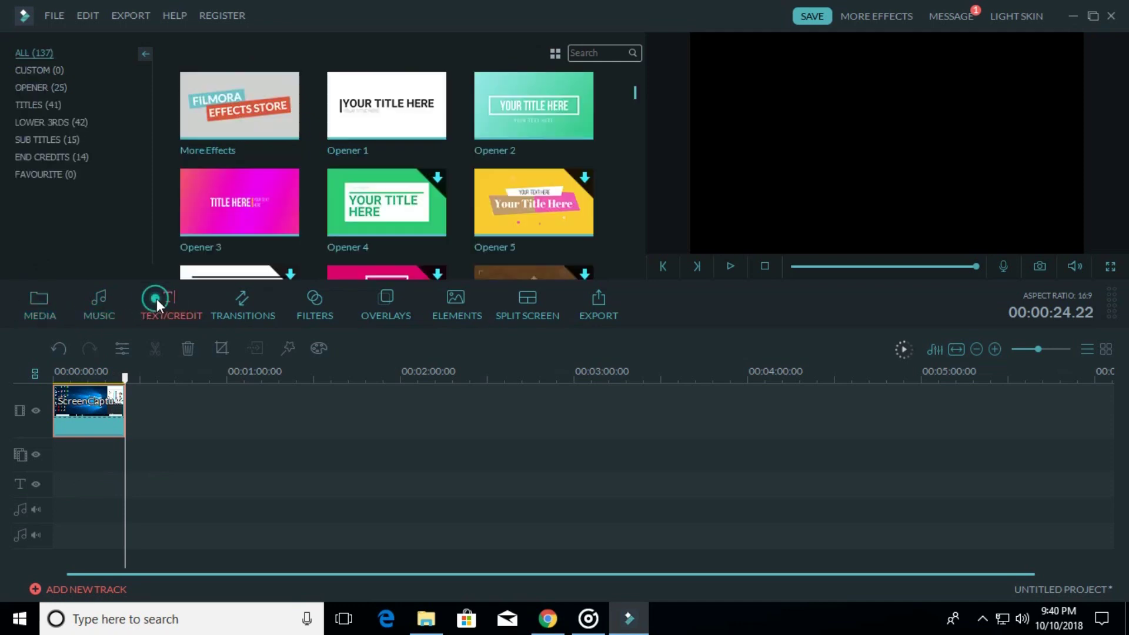
left_click(41, 86)
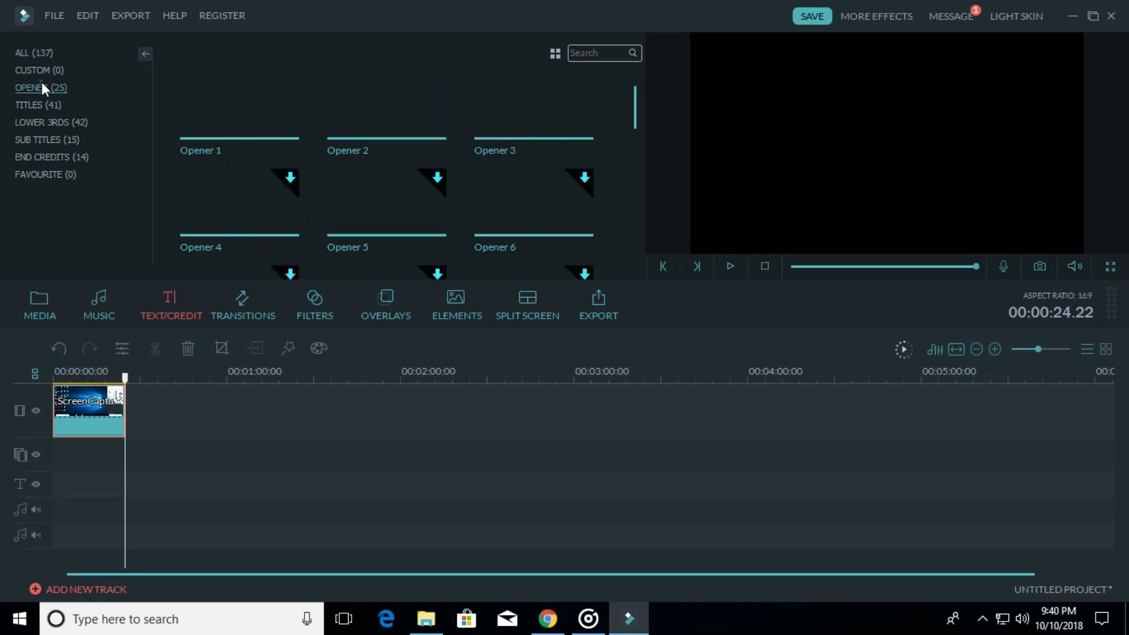
mouse_move(245, 135)
scroll(268, 168, "down", 10)
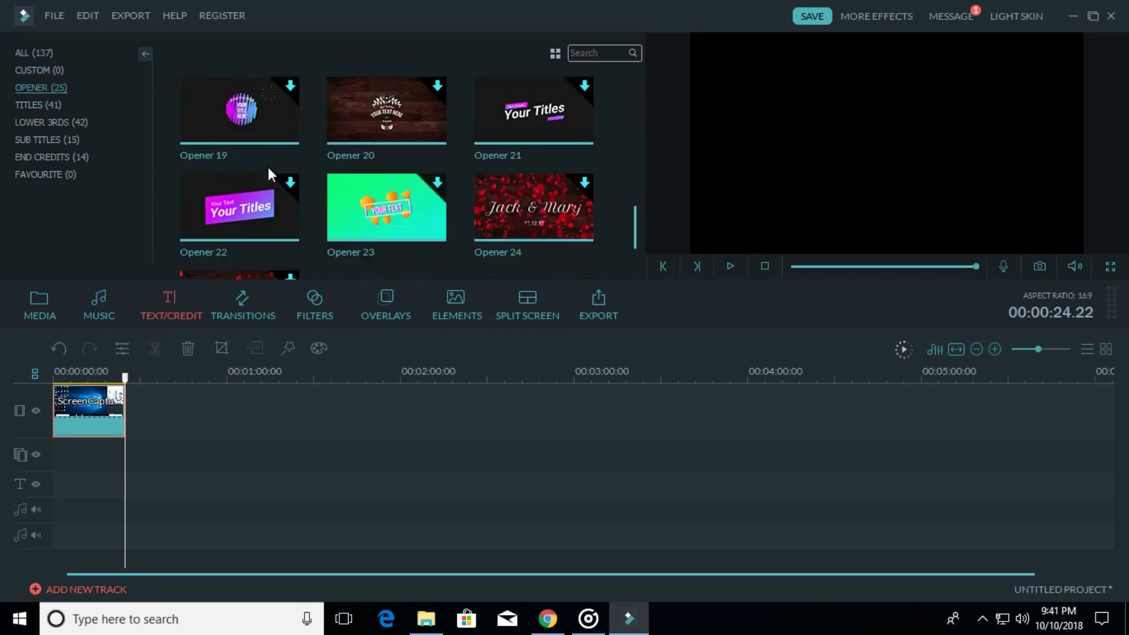
scroll(270, 169, "up", 10)
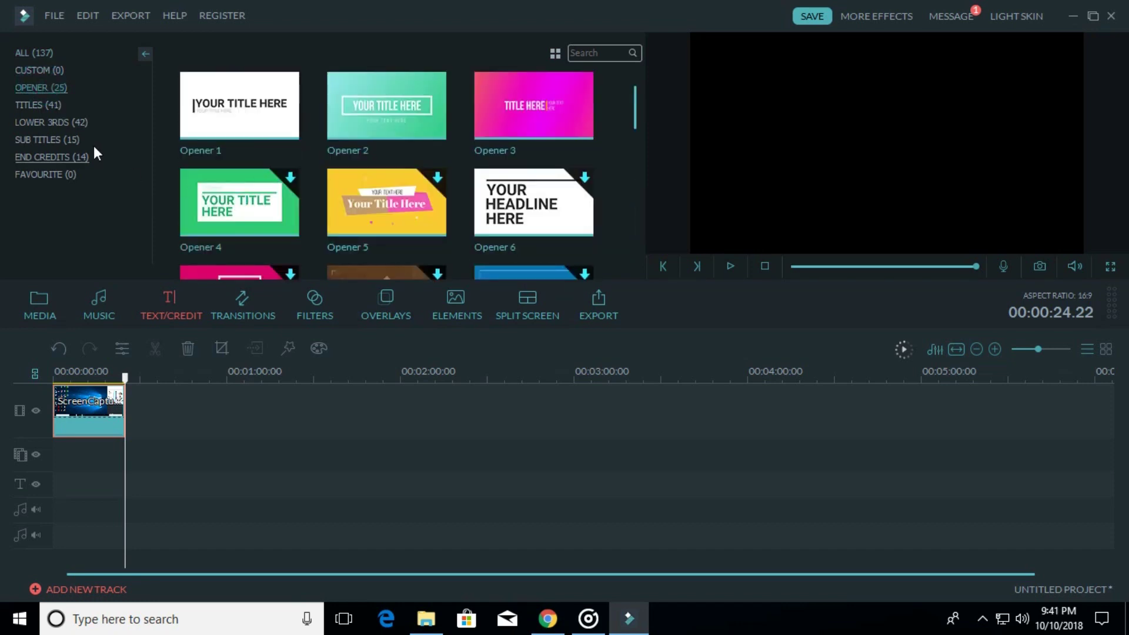
Add the Title 4 preset from the Titles category to the text track at about 6 seconds.
left_click(44, 104)
scroll(249, 187, "down", 2)
scroll(253, 188, "up", 2)
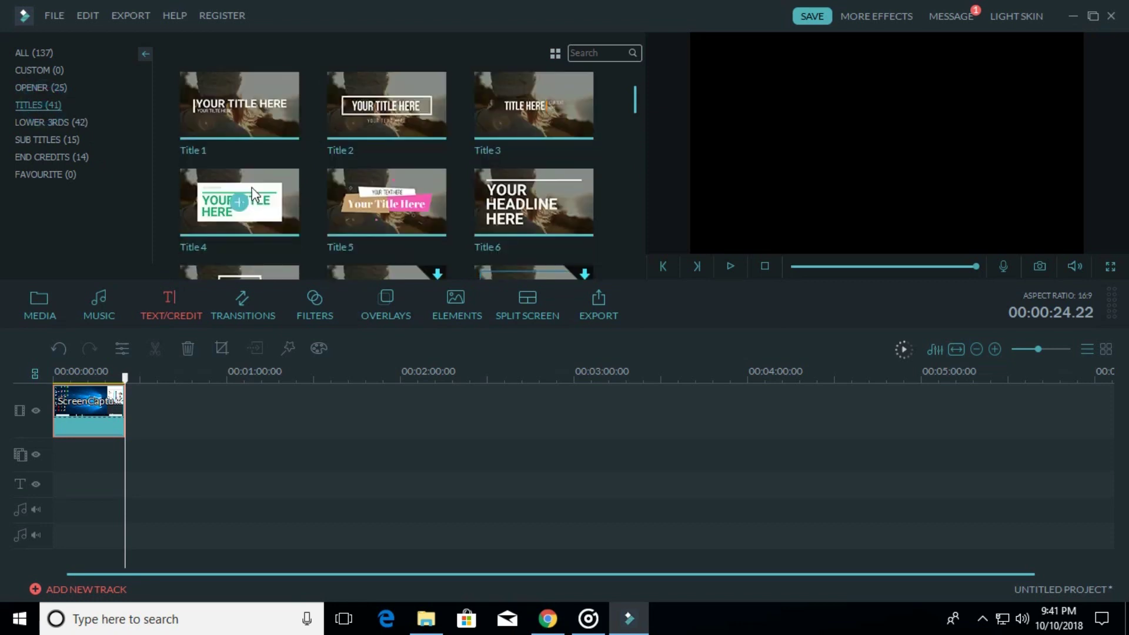
scroll(327, 220, "down", 2)
scroll(383, 183, "up", 2)
left_click_drag(293, 283, 69, 488)
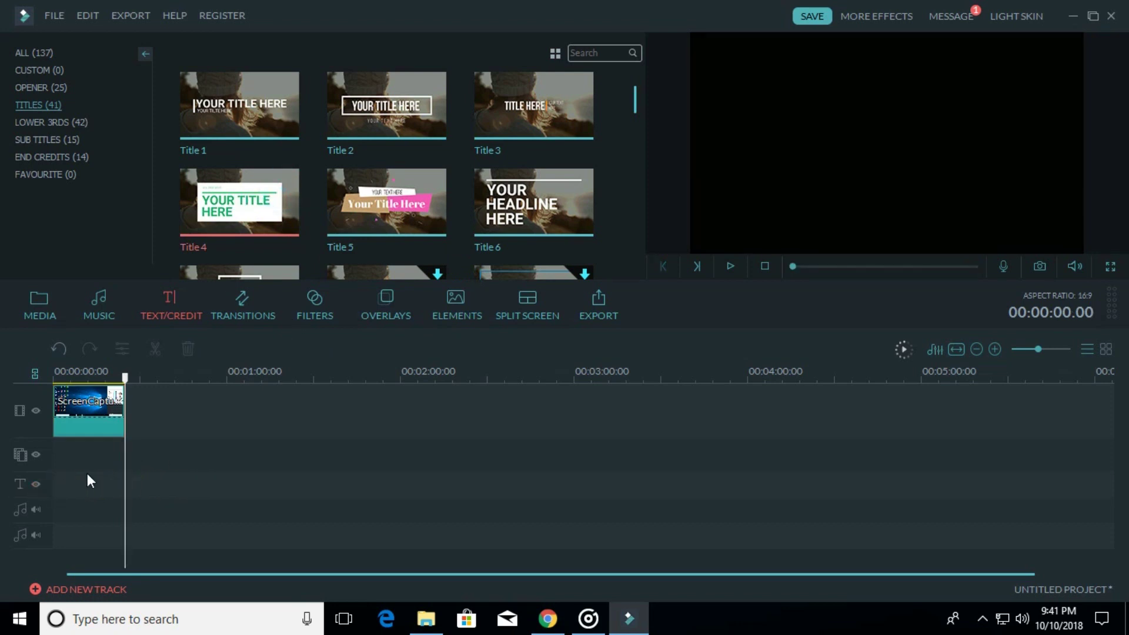
left_click_drag(253, 202, 72, 470)
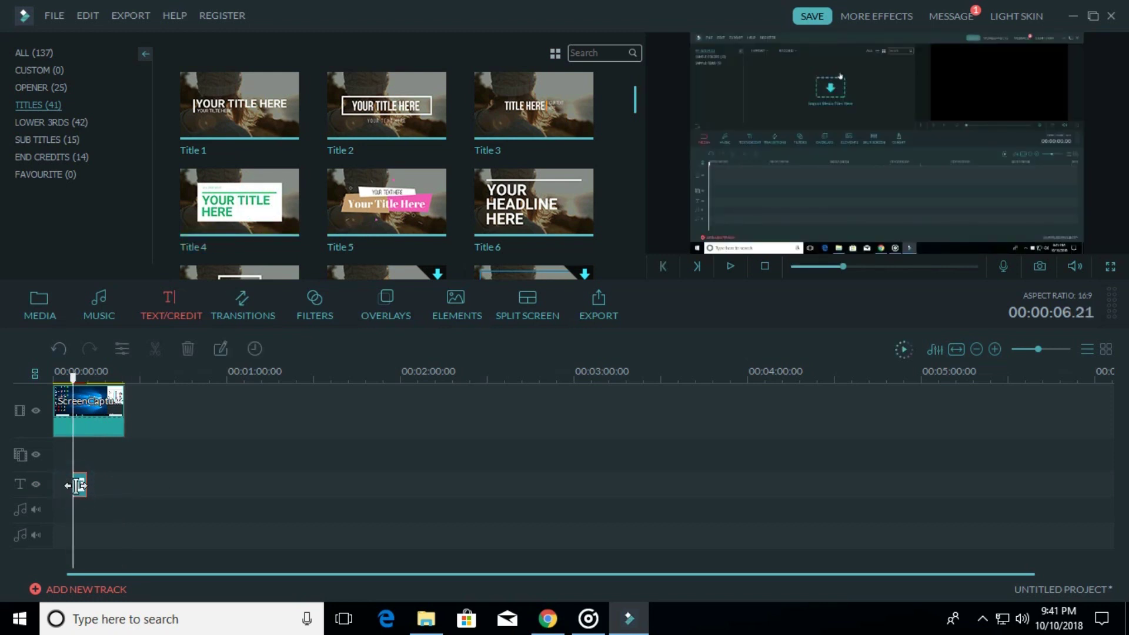
Open the title's text settings, close them without edits, and preview the title over the screen-capture clip.
double_click(76, 485)
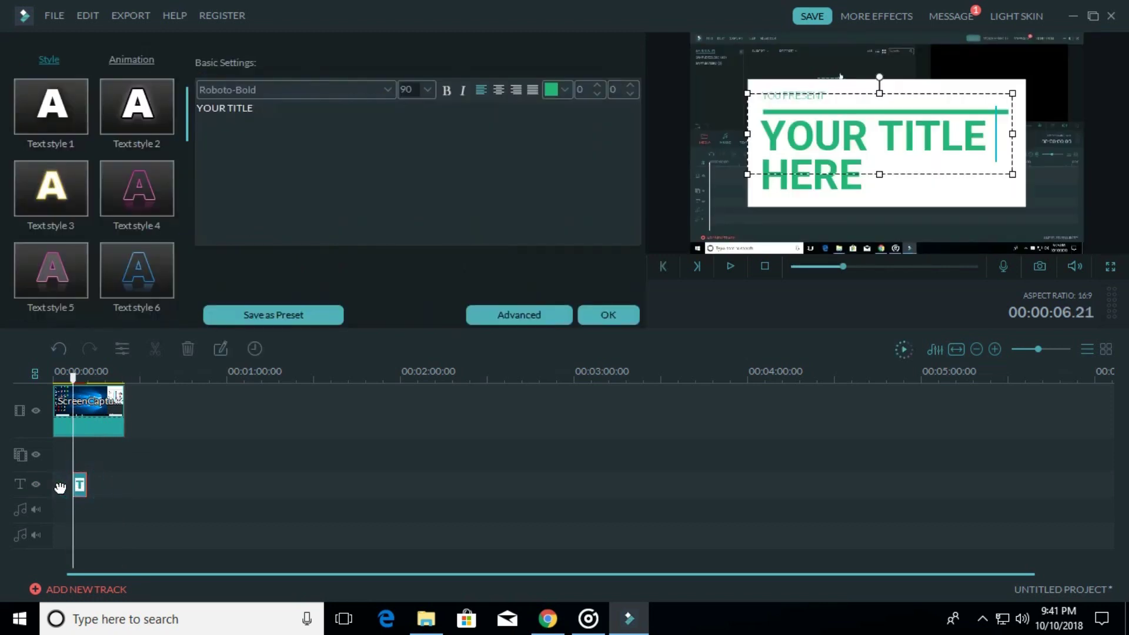
left_click(590, 313)
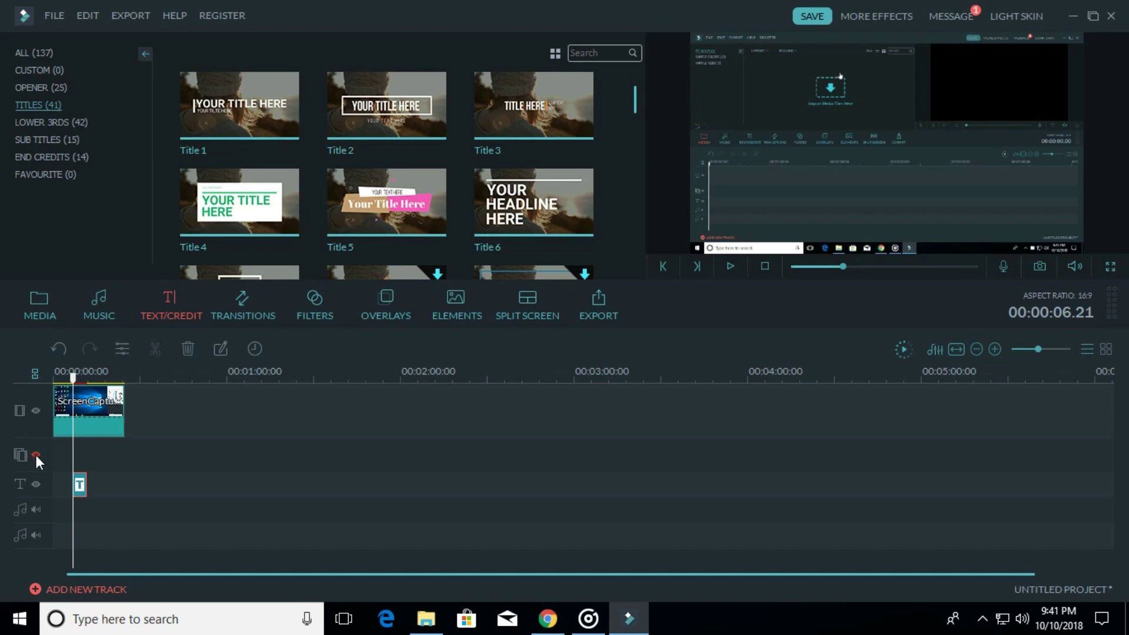
left_click(36, 484)
key("space")
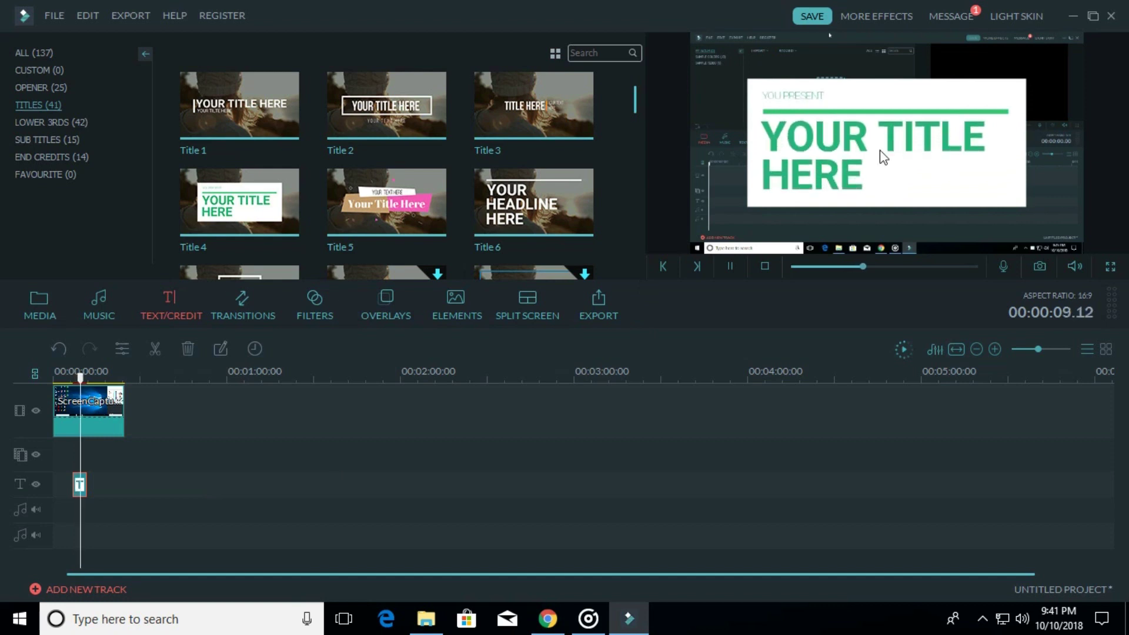
key("space")
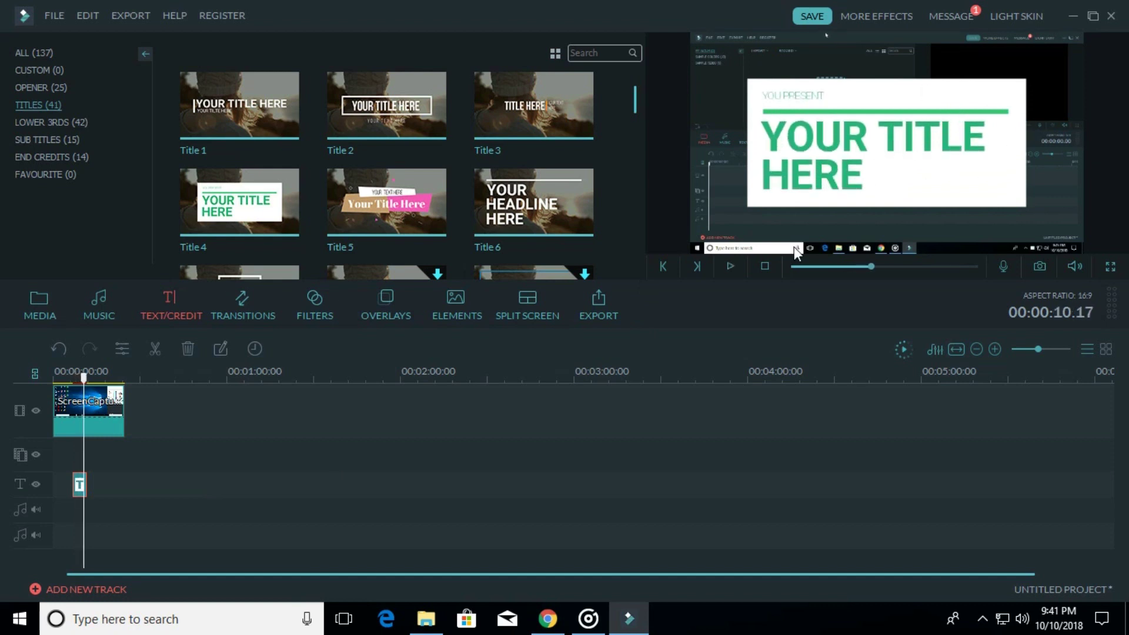
Replace the title's YOUR TITLE line with AS TECH STUDIO and shrink it to fit inside the white box.
double_click(79, 483)
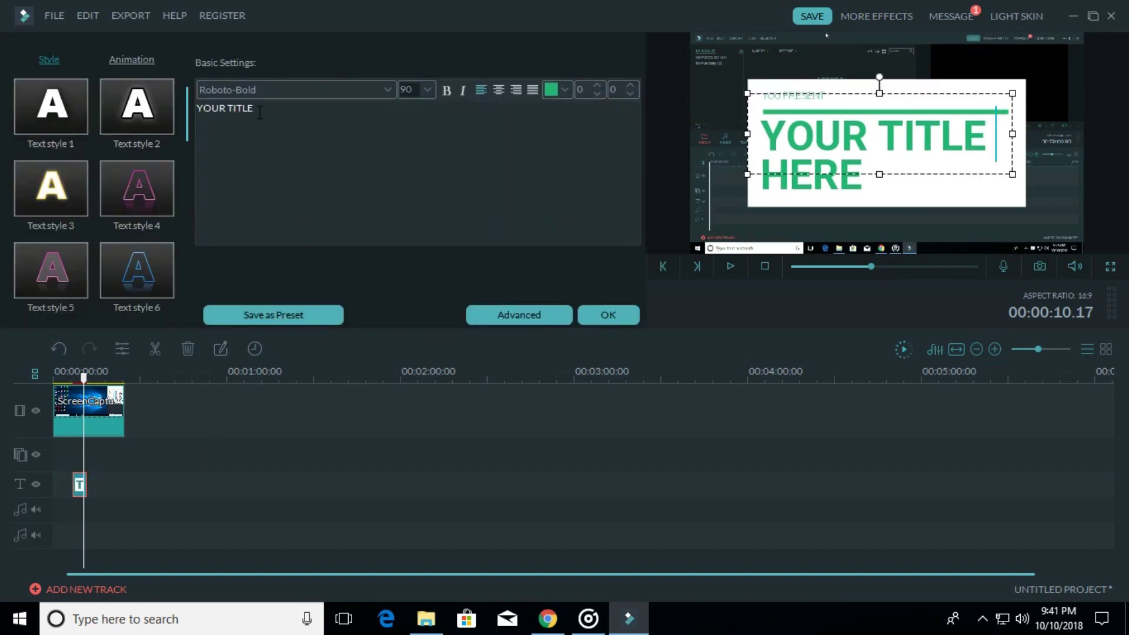
left_click(255, 108)
key("BackSpace")
key("BackSpace")
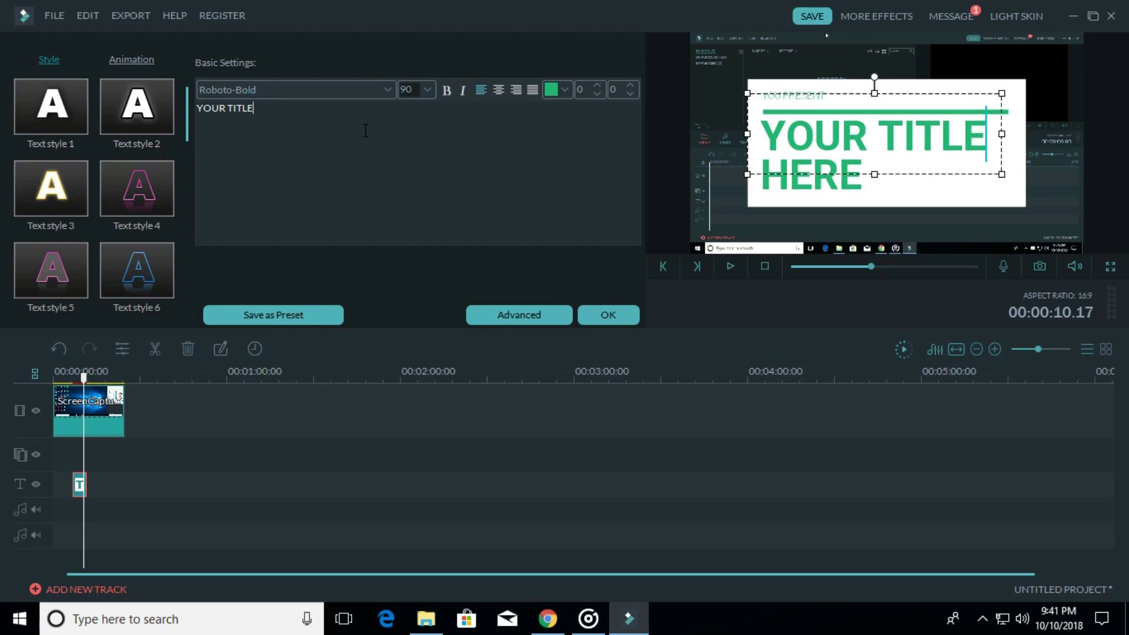
key("BackSpace")
key("BackSpace")
key("BackSpace")
key("BackSpace")
key("BackSpace")
key("BackSpace")
key("BackSpace")
key("BackSpace")
key("BackSpace")
key("BackSpace")
type("SA")
key("BackSpace")
key("BackSpace")
type("AS TECH STUDIO")
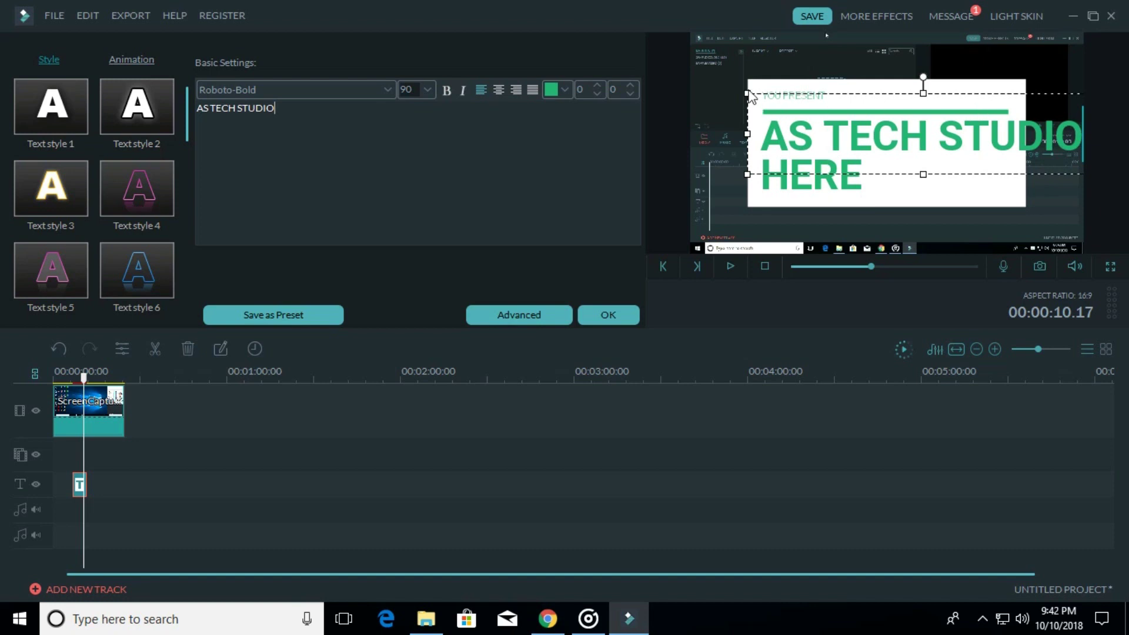
left_click_drag(747, 93, 811, 101)
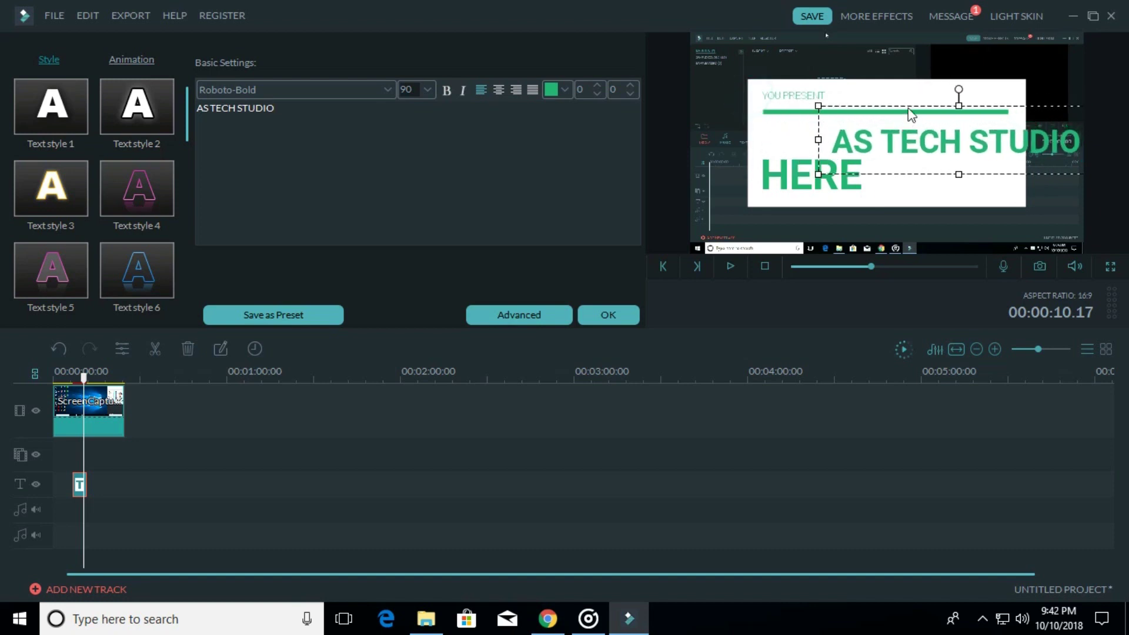
left_click_drag(910, 99, 841, 94)
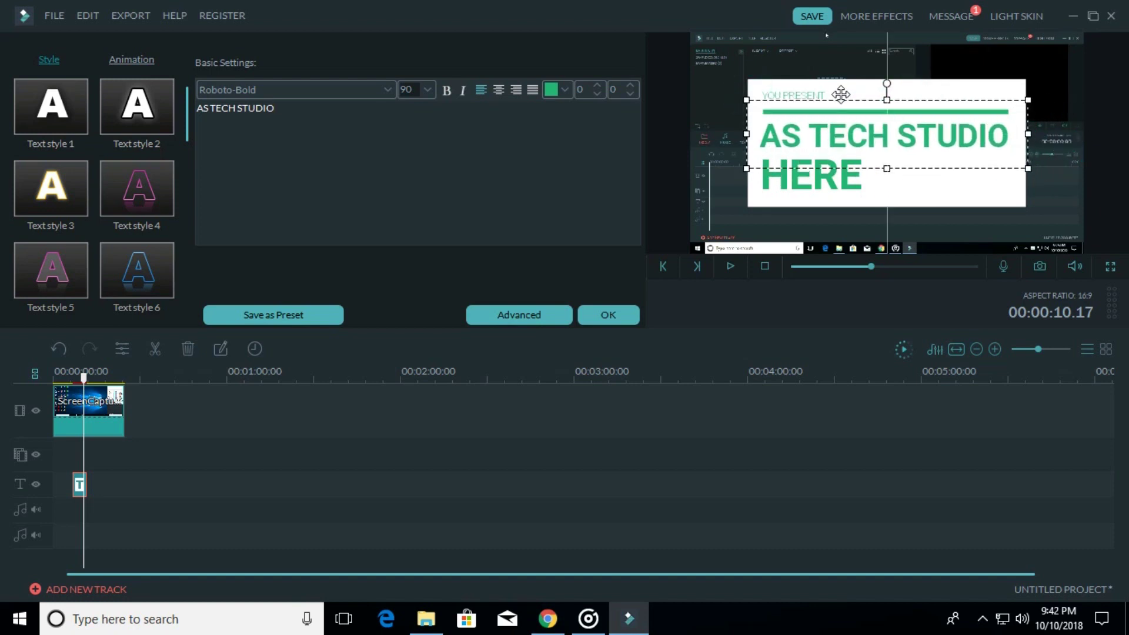
Replace the HERE line with "Like and subsribe", shrink it, and align it beneath the AS TECH STUDIO heading.
left_click(845, 199)
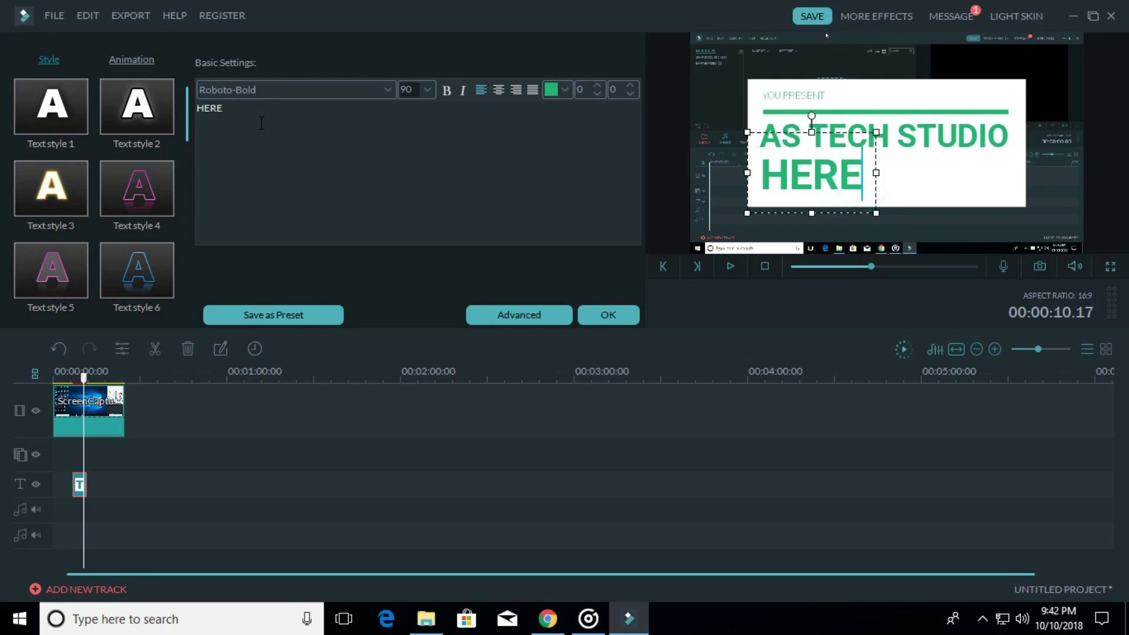
double_click(211, 109)
key("BackSpace")
type("Like anf")
key("BackSpace")
type("d subsribe")
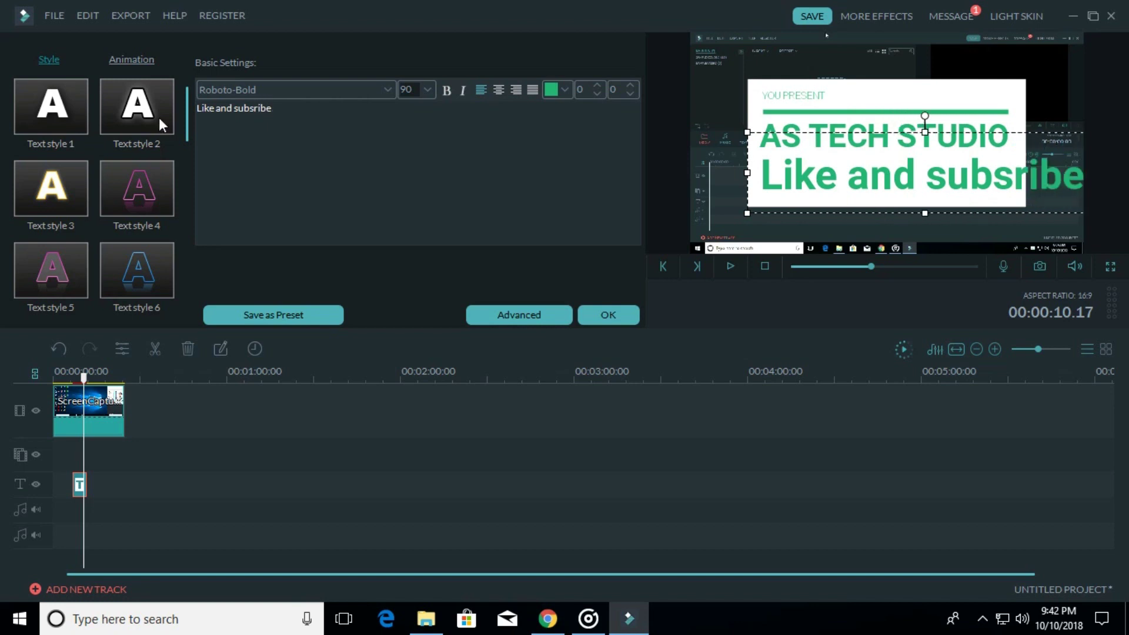
left_click_drag(747, 132, 887, 156)
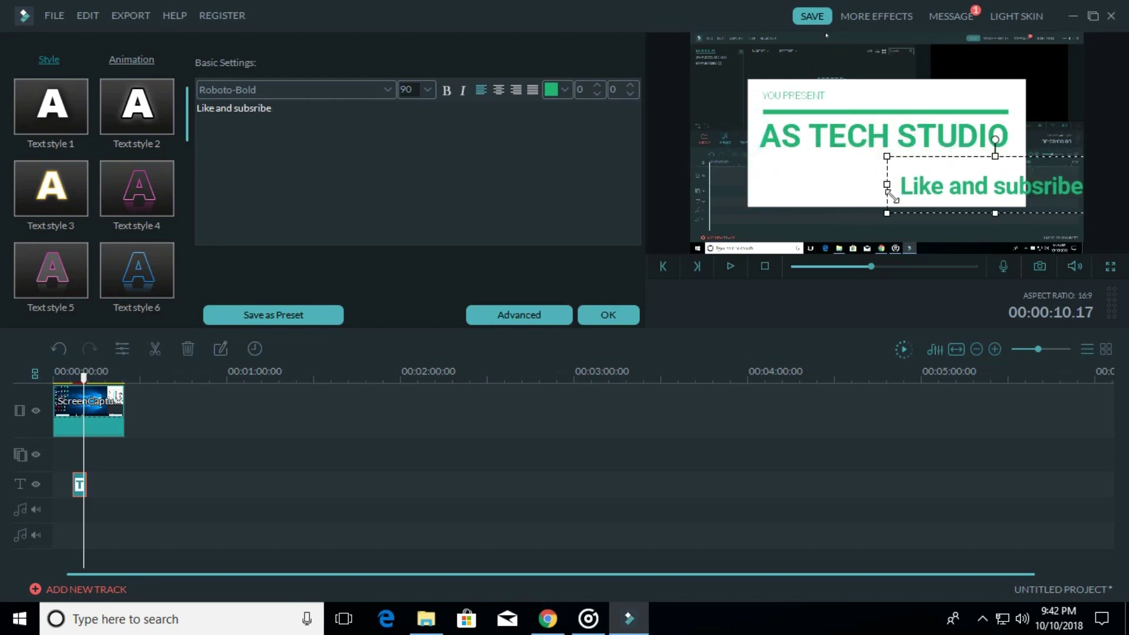
left_click_drag(967, 154, 825, 147)
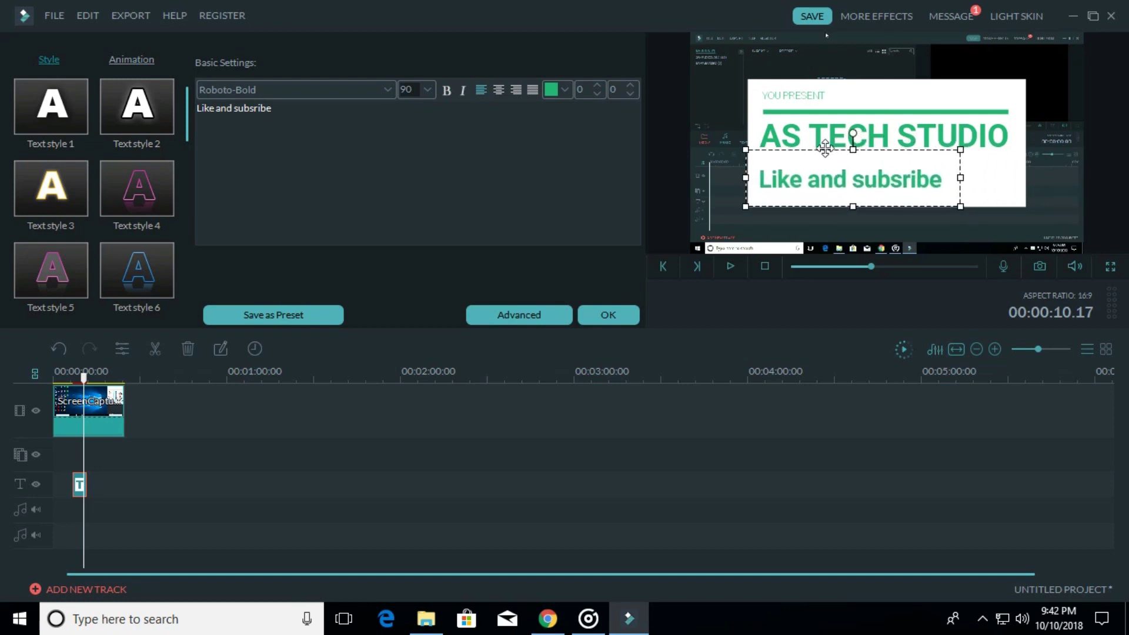
Replace the small YOU PRESENT line above the heading with the presenter's name.
left_click(822, 96)
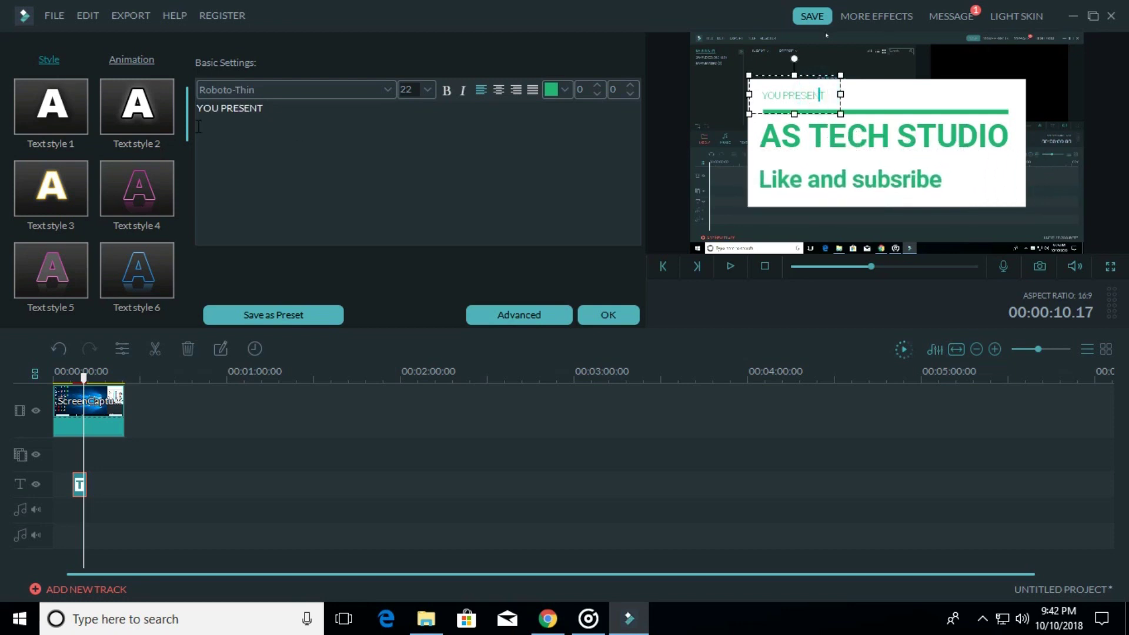
key("BackSpace")
key("BackSpace")
key("BackSpace")
key("BackSpace")
key("BackSpace")
key("BackSpace")
key("BackSpace")
key("BackSpace")
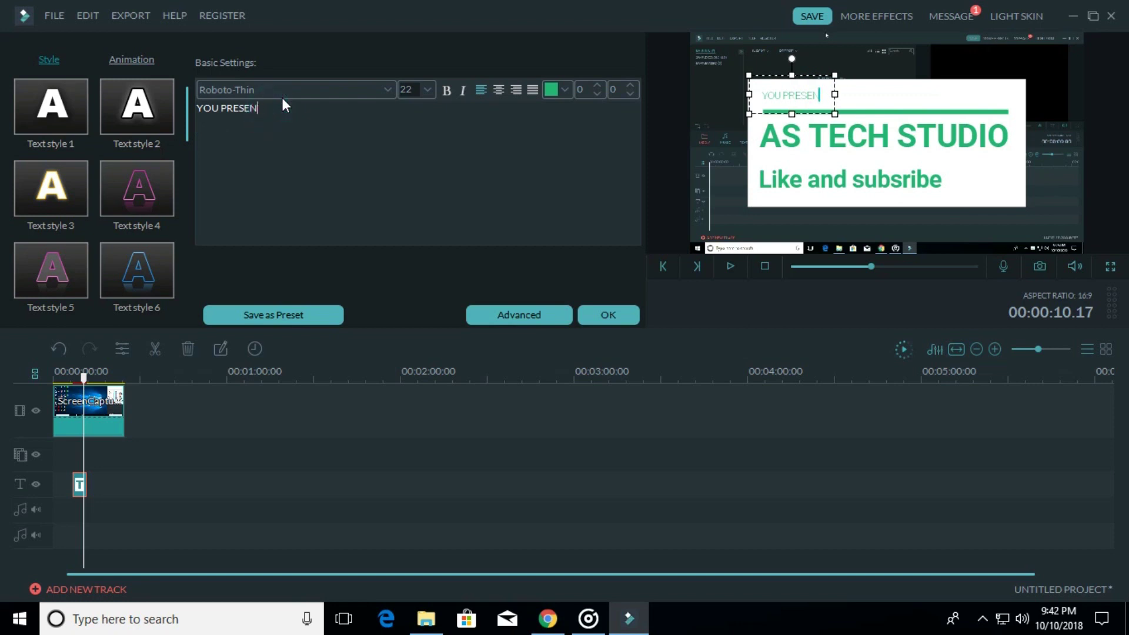
key("BackSpace")
key("BackSpace")
key("BackSpace")
type("Shabeer")
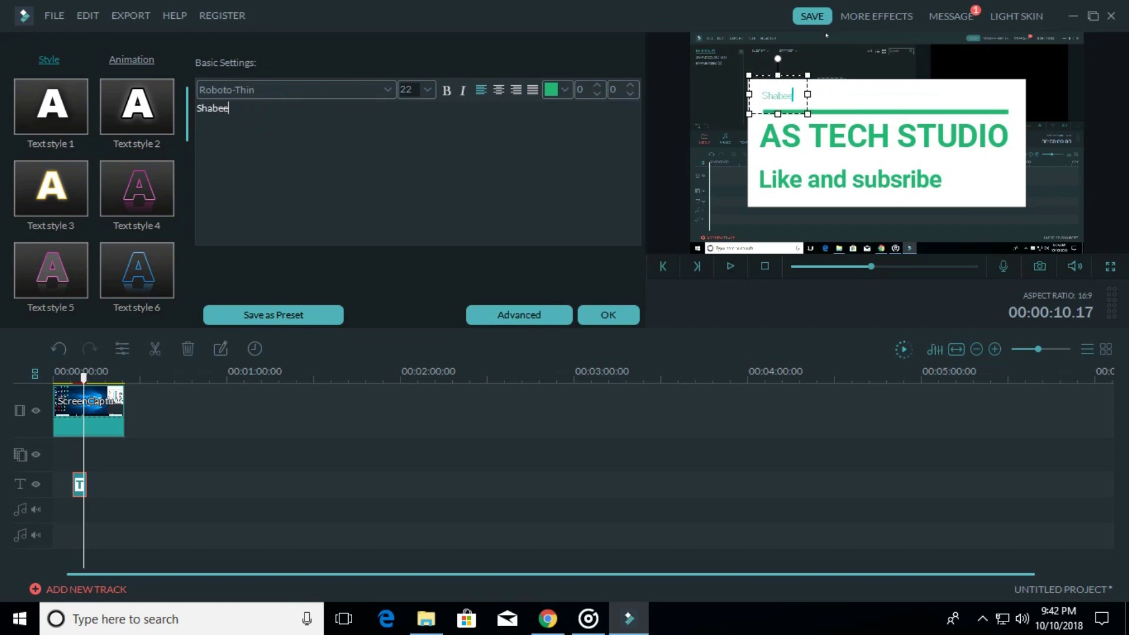
left_click(513, 221)
Shrink the title's white box with its green line and place it in the lower-left corner of the video frame.
left_click(953, 141)
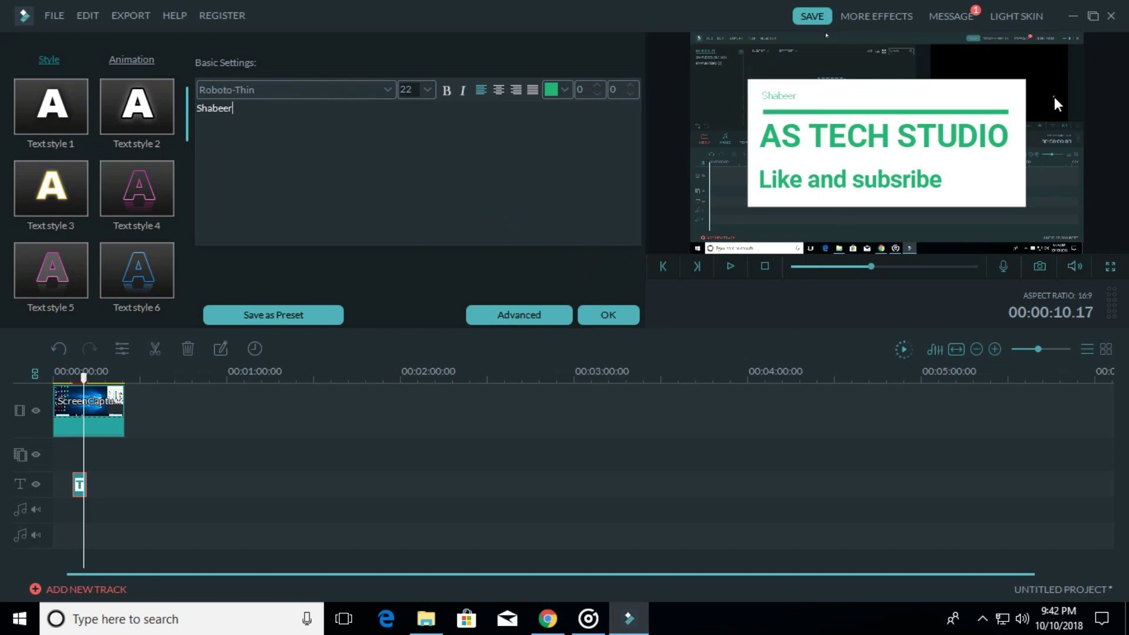
left_click(943, 143)
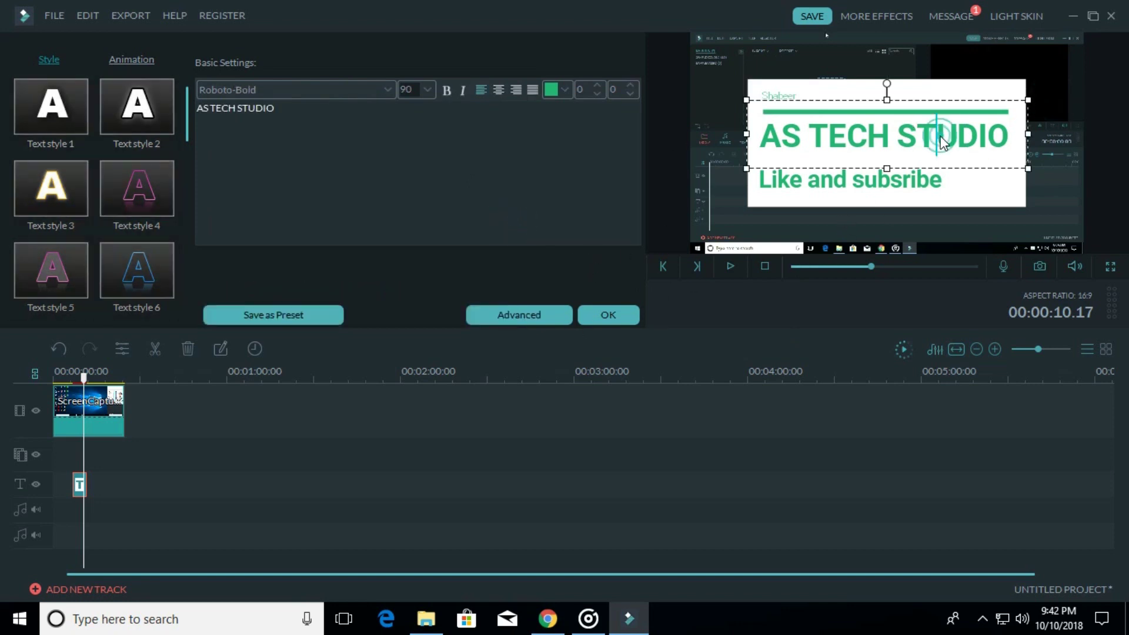
left_click(1034, 91)
left_click_drag(1037, 71, 843, 169)
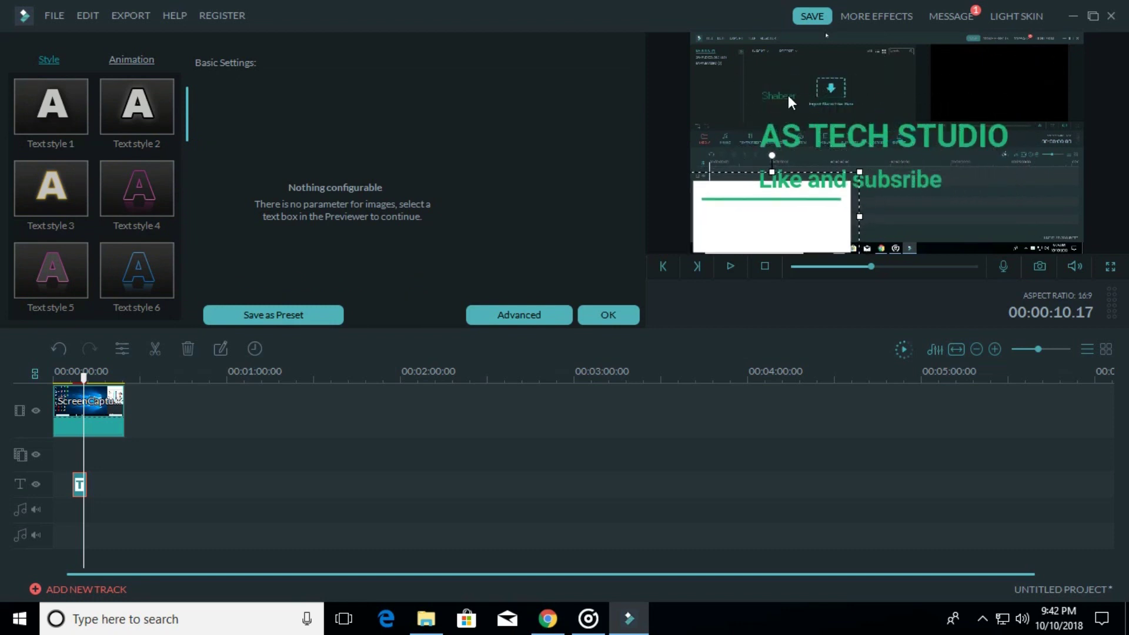
Scale down the presenter's name, AS TECH STUDIO, and "Like and subsribe" lines and fit them inside the shrunken white box.
left_click(791, 101)
left_click_drag(782, 79, 730, 168)
left_click(802, 126)
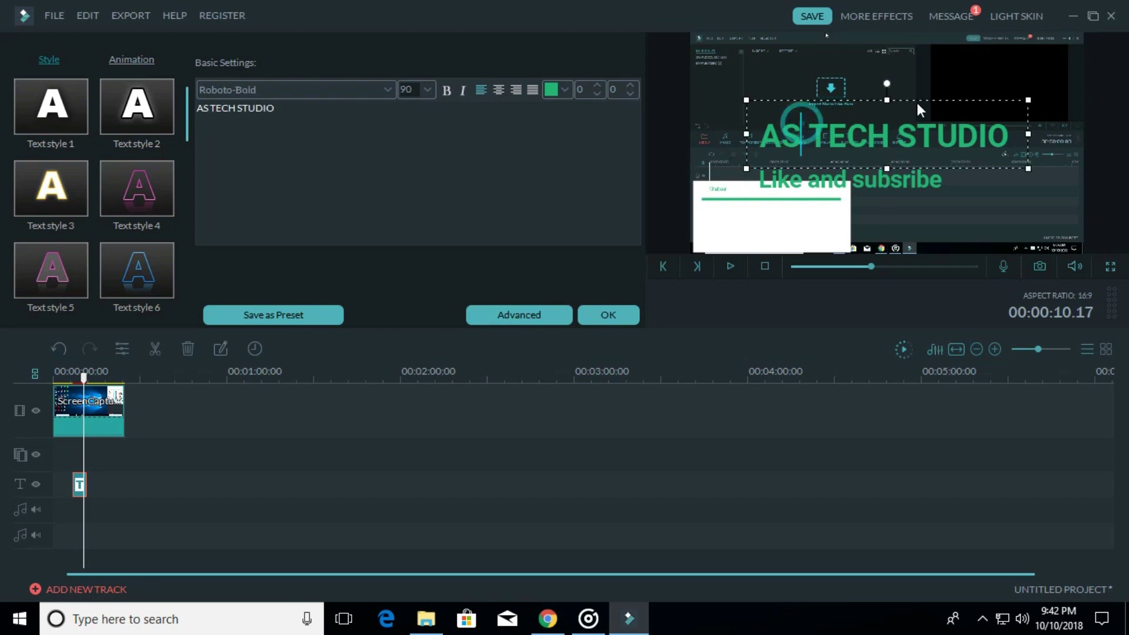
left_click_drag(1028, 100, 823, 188)
left_click(908, 184)
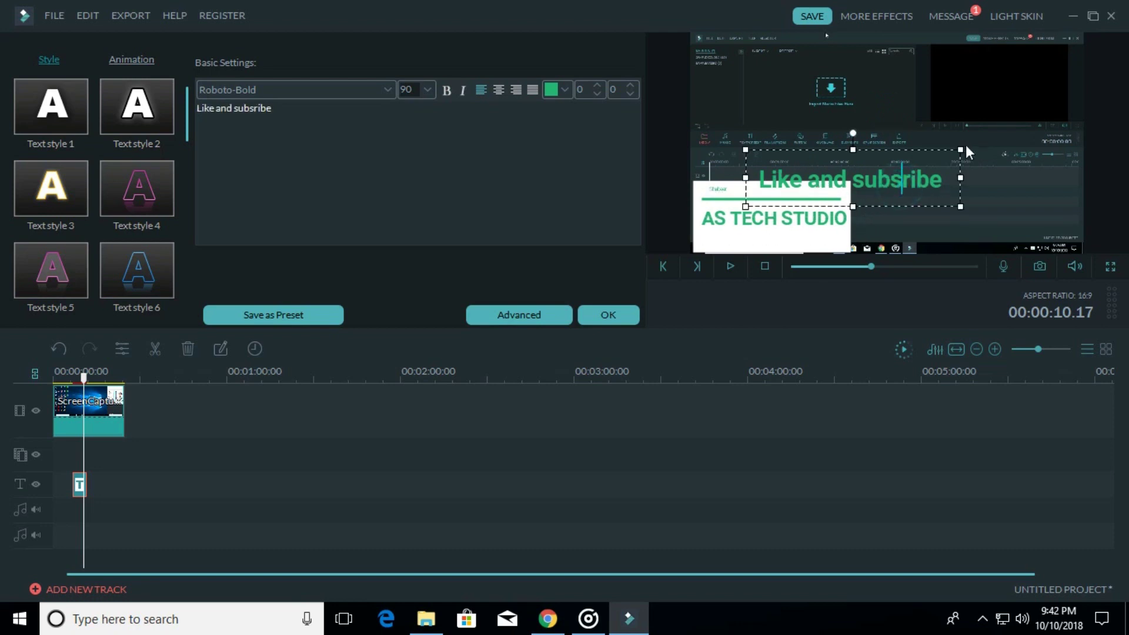
left_click_drag(959, 149, 793, 210)
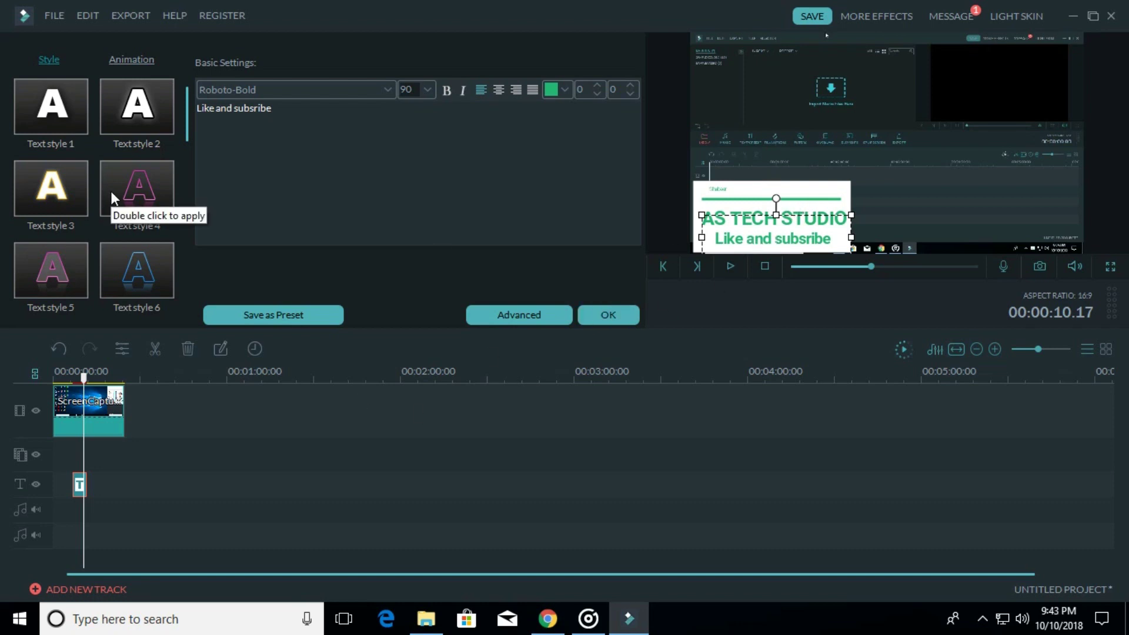
Accept the title edits and preview the customised title over the screen-capture clip.
left_click(137, 280)
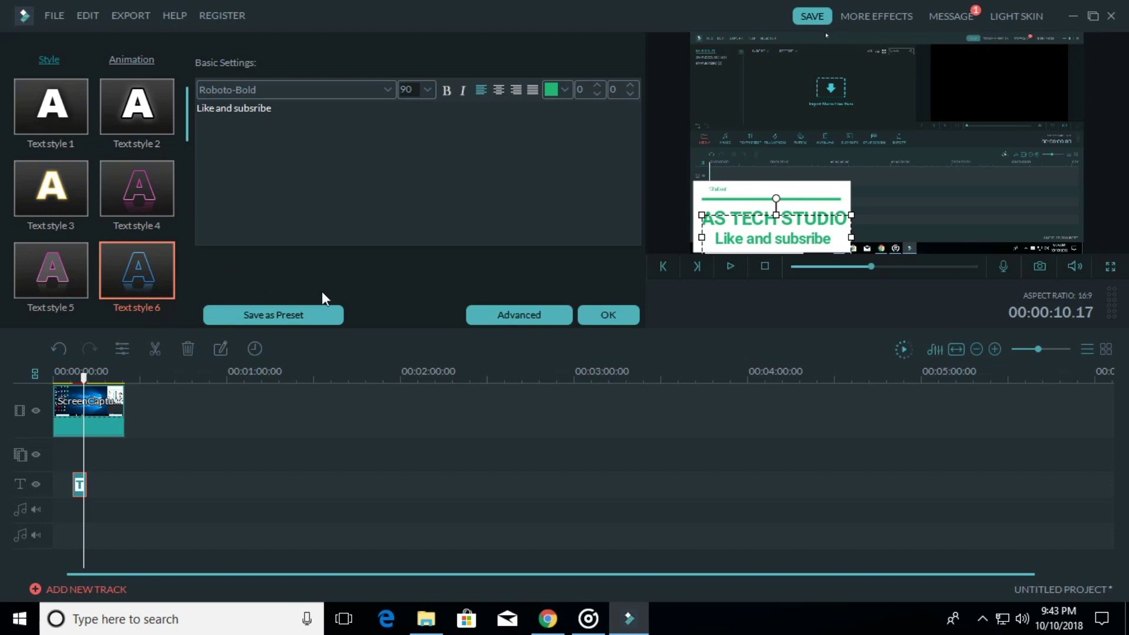
left_click(604, 322)
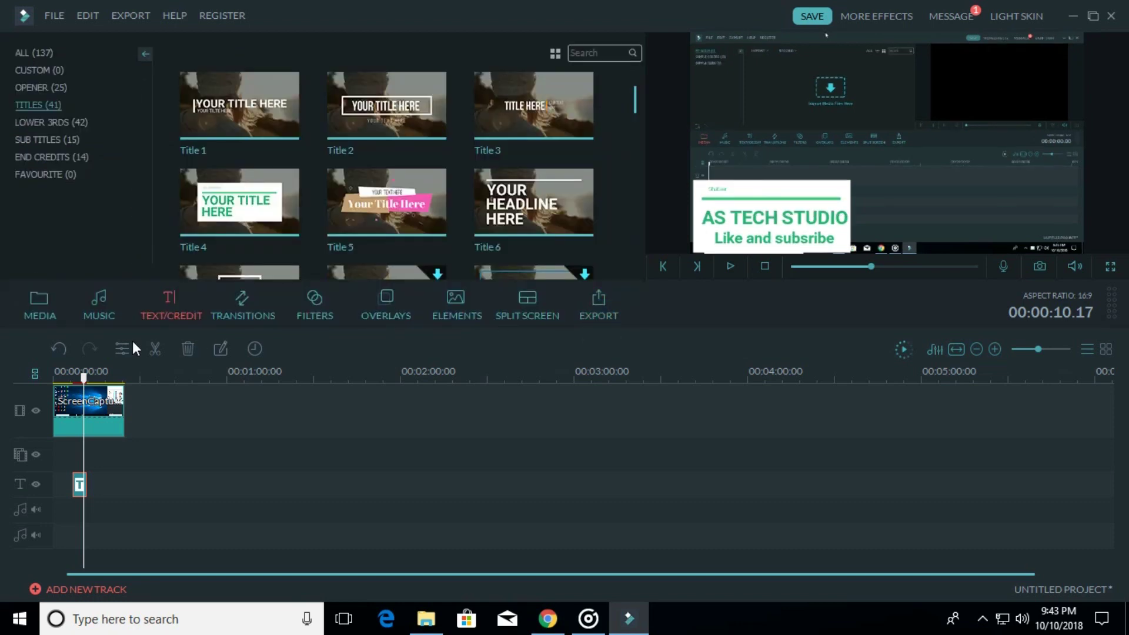
left_click(71, 373)
key("space")
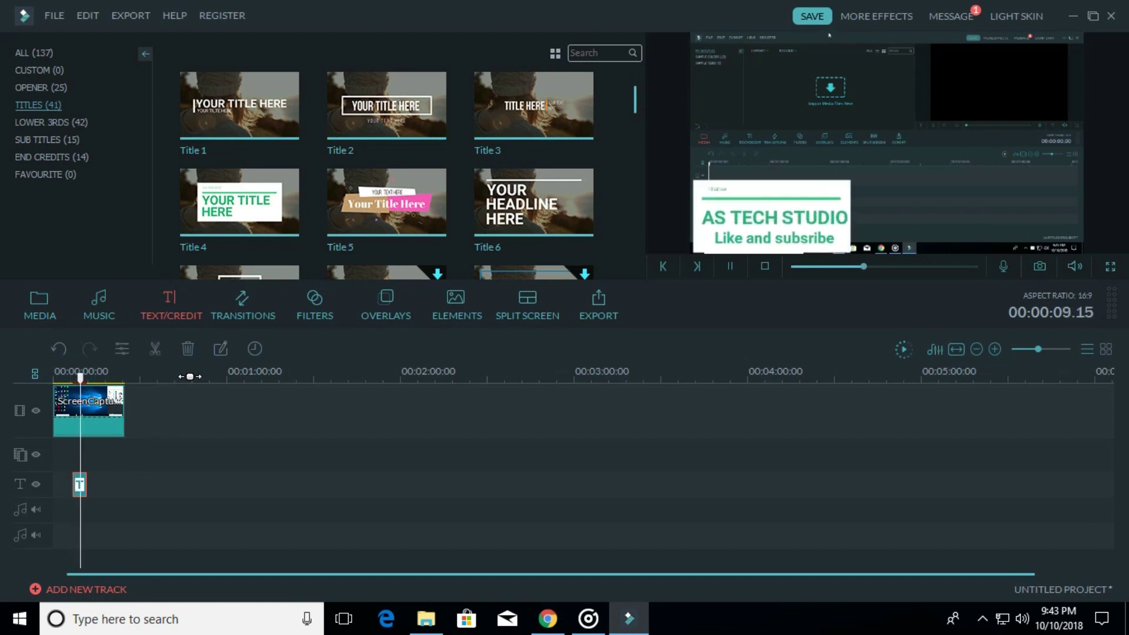
key("space")
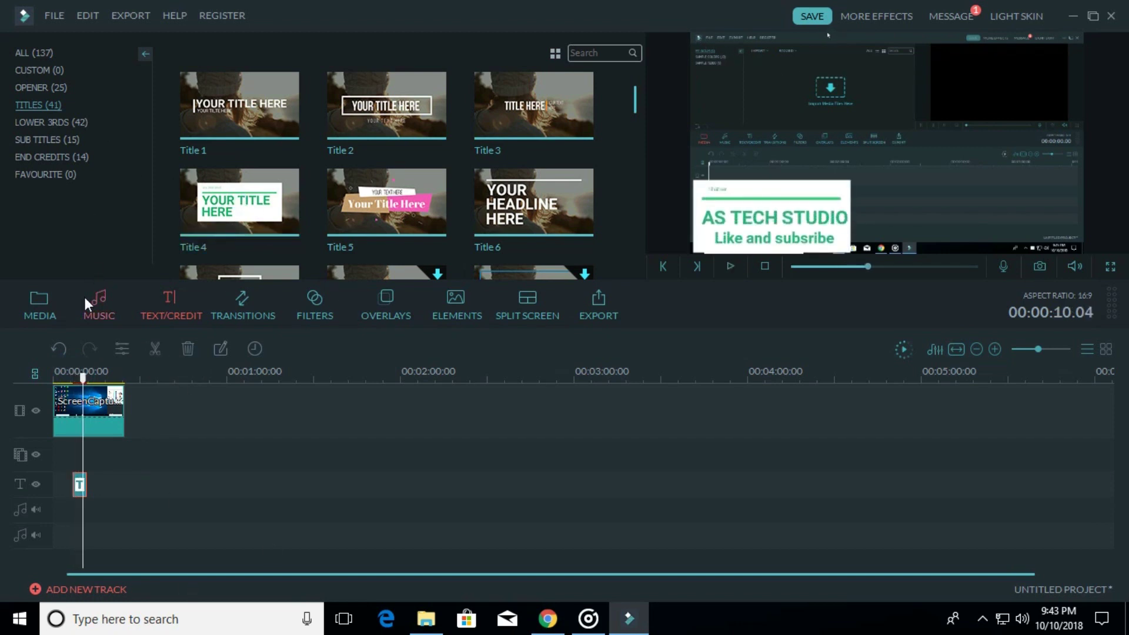
Return to the media library and browse the Desktop files available for import, closing the file chooser without importing anything.
left_click(59, 291)
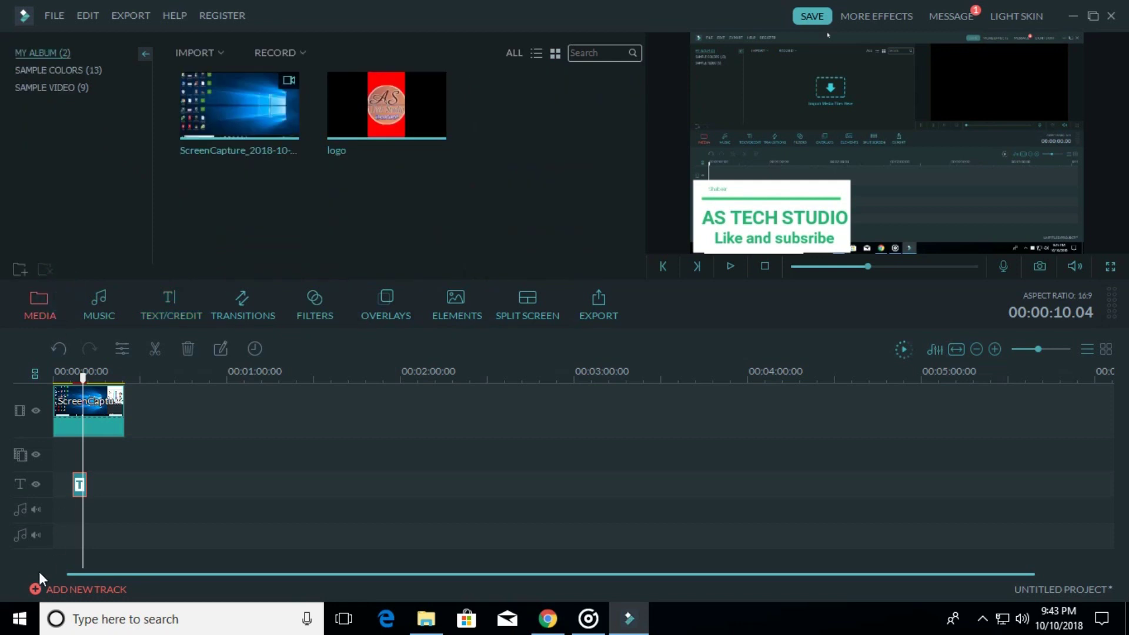
left_click(192, 51)
left_click(191, 69)
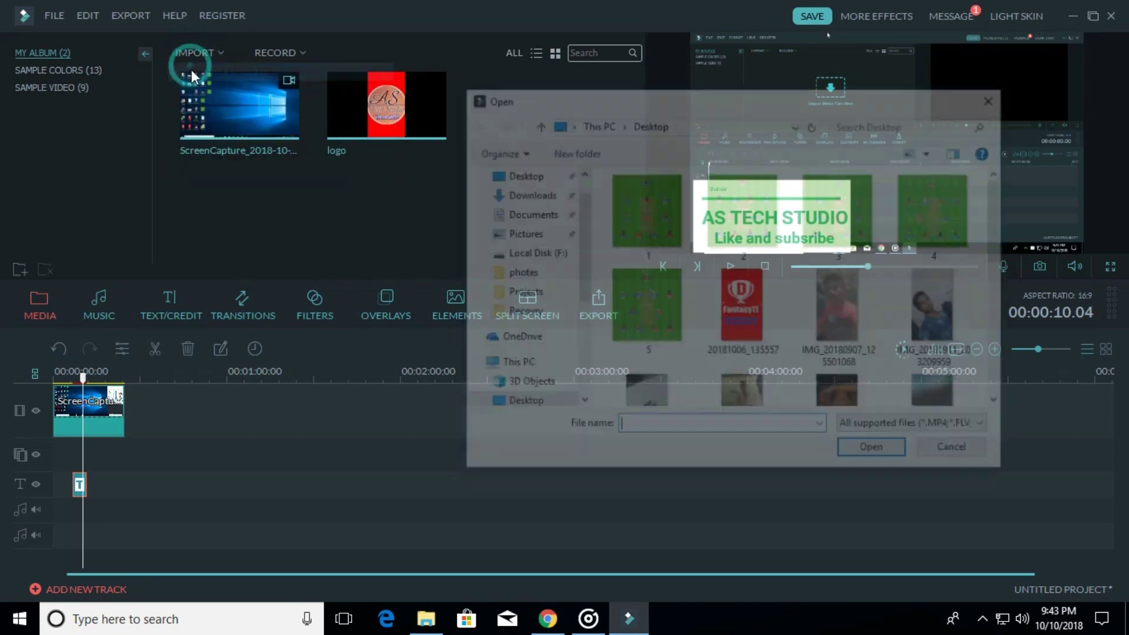
scroll(752, 330, "down", 5)
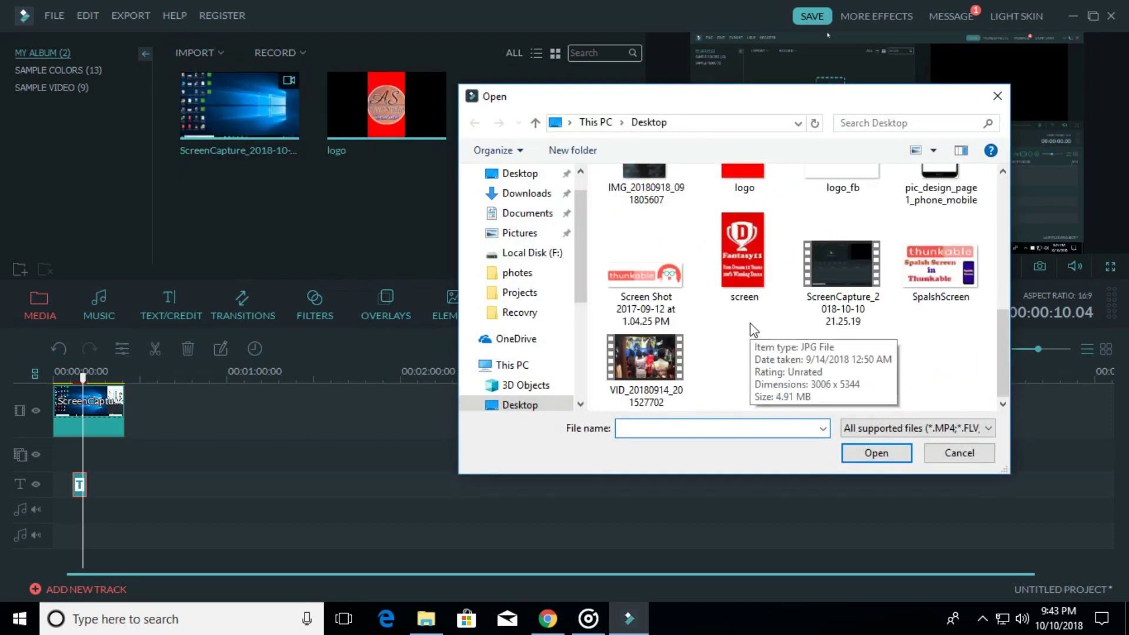
scroll(752, 329, "up", 3)
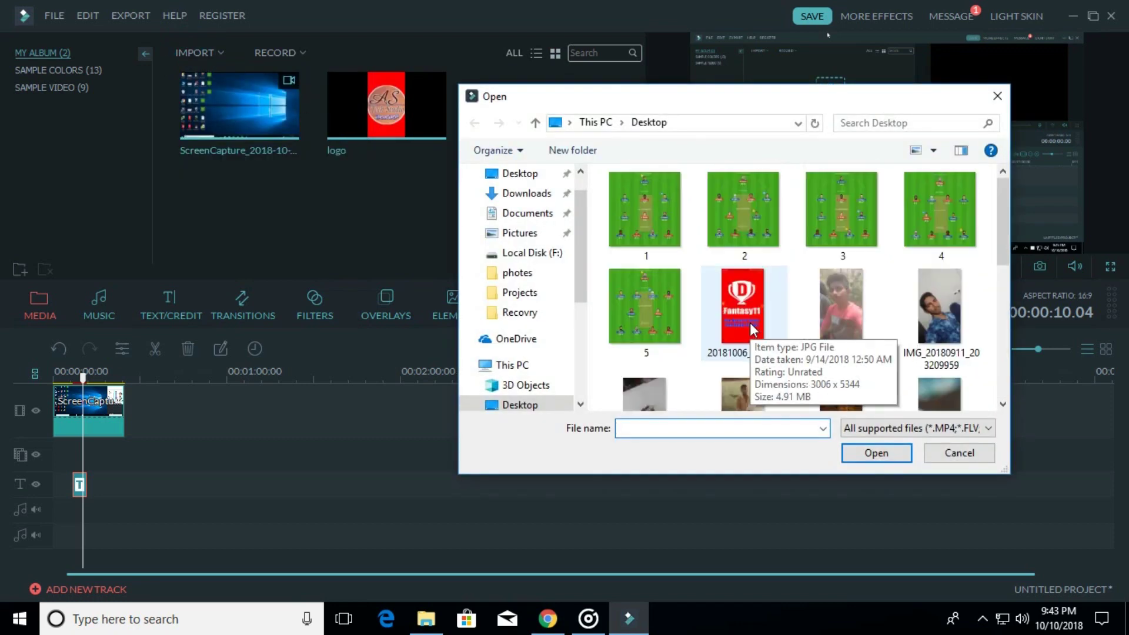
scroll(751, 329, "down", 3)
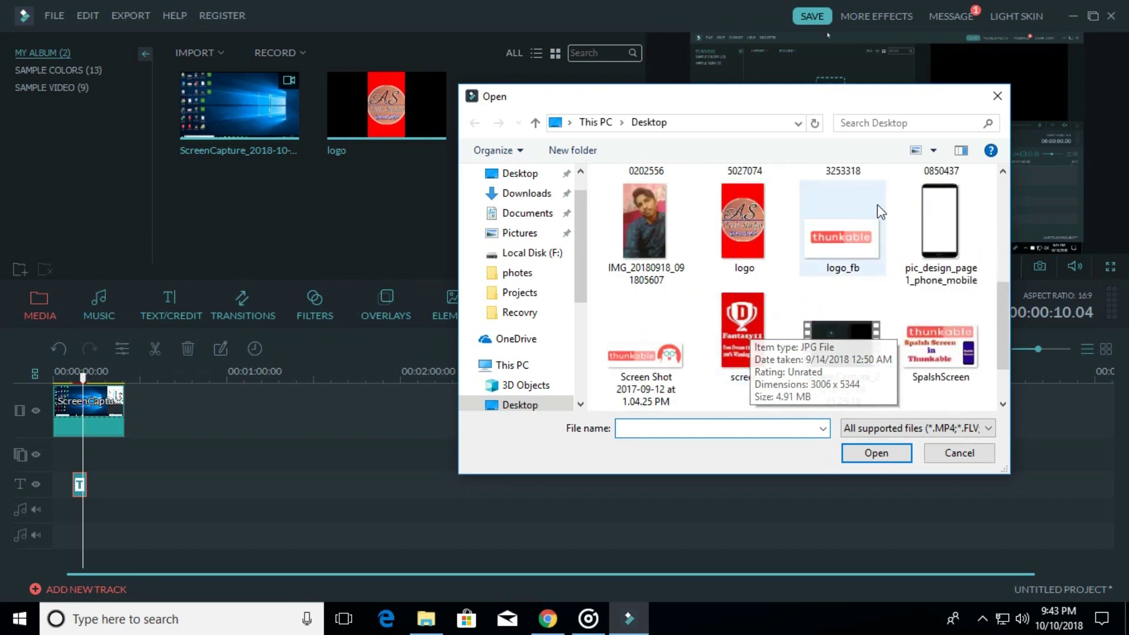
left_click(1006, 102)
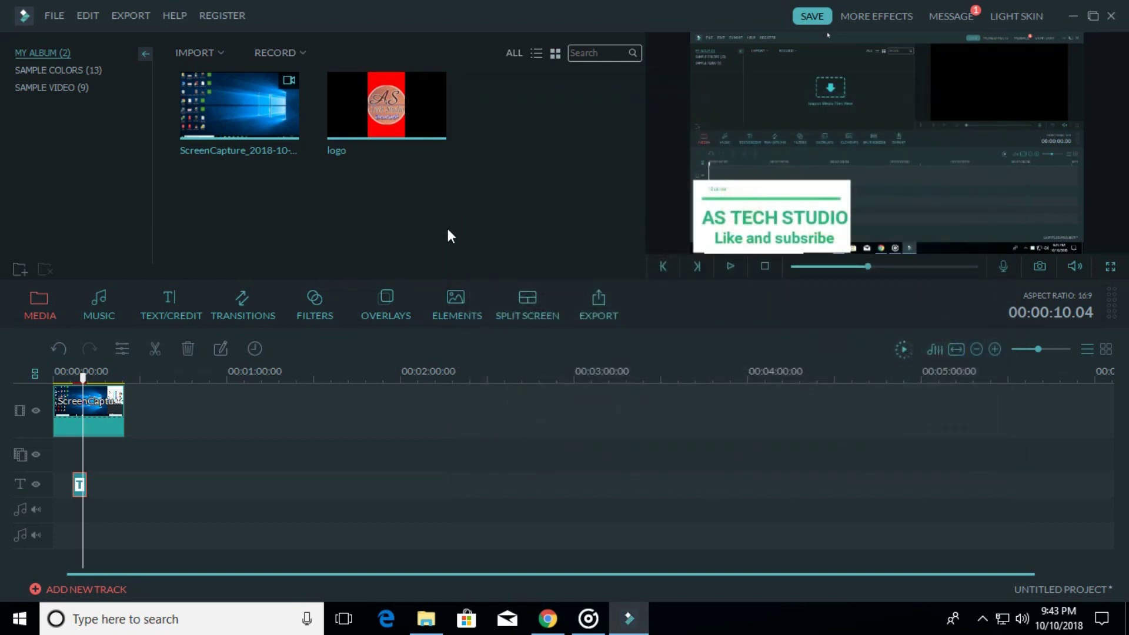